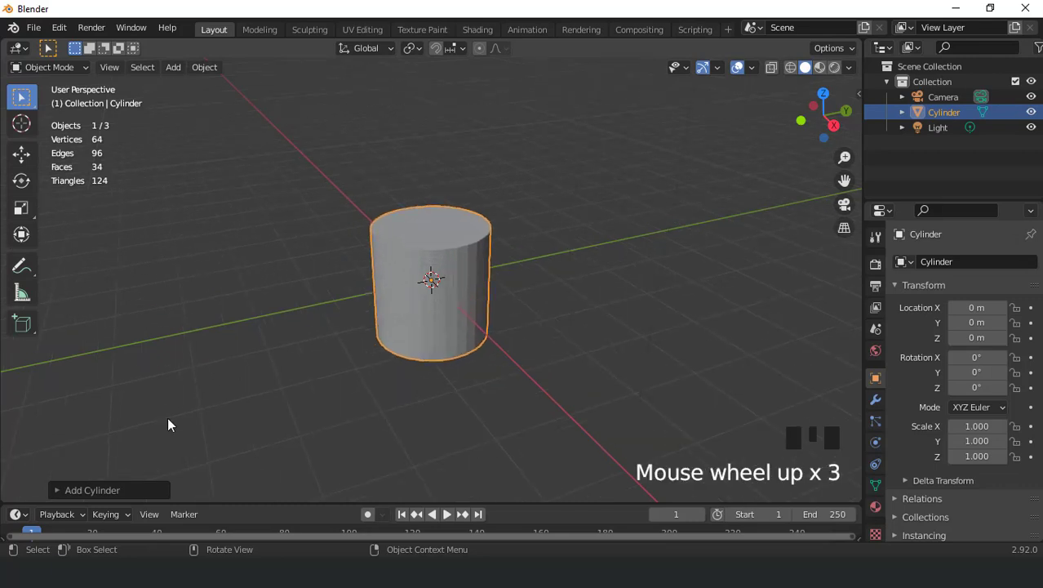
Set the new cylinder's cap fill type to Triangle Fan.
click(56, 490)
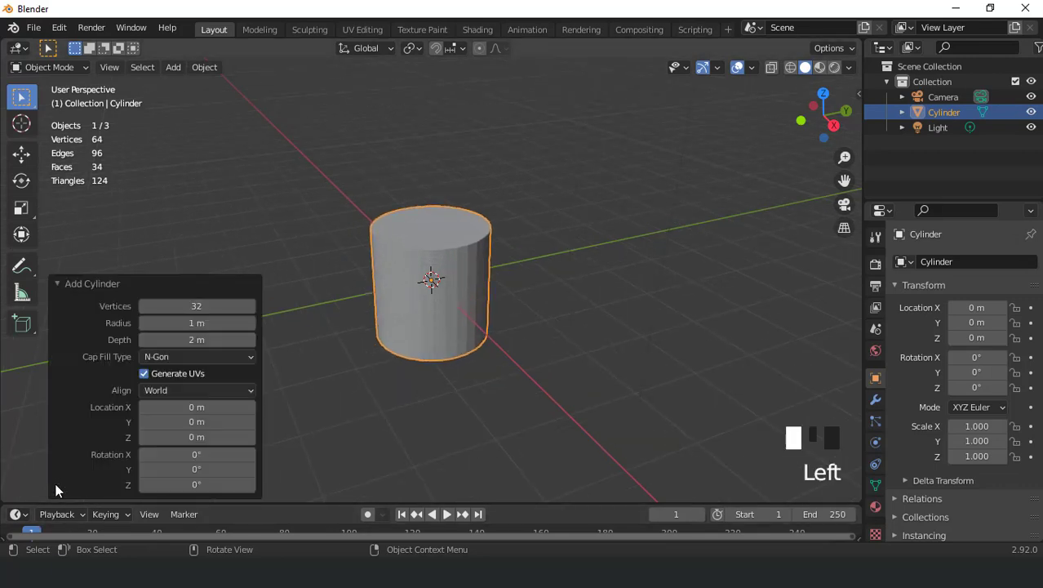
click(170, 356)
click(174, 408)
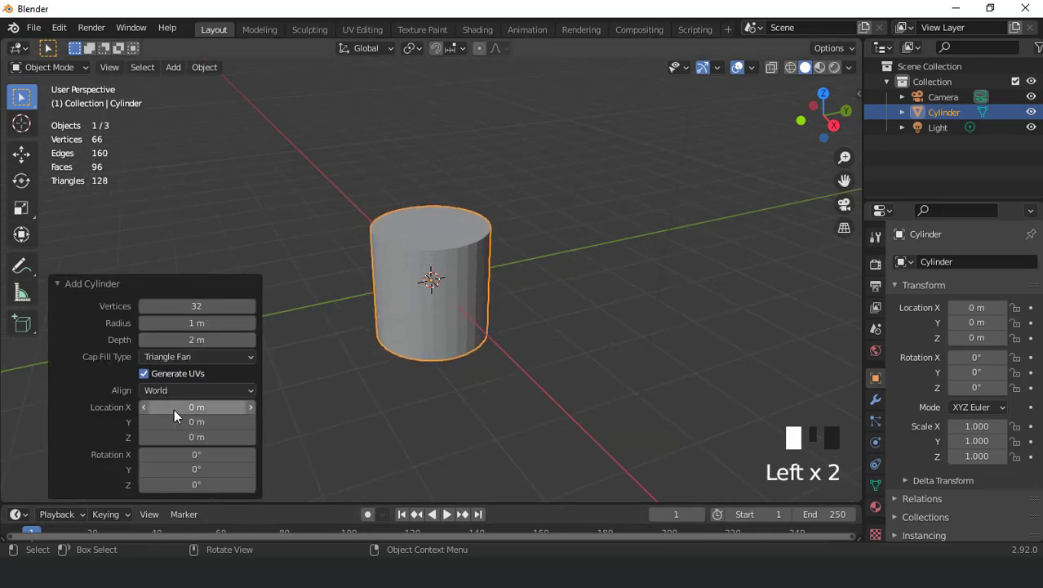
Scale the cylinder's top cap faces up slightly so the wall flares toward the top.
scroll(496, 326, up, 2)
key(Tab)
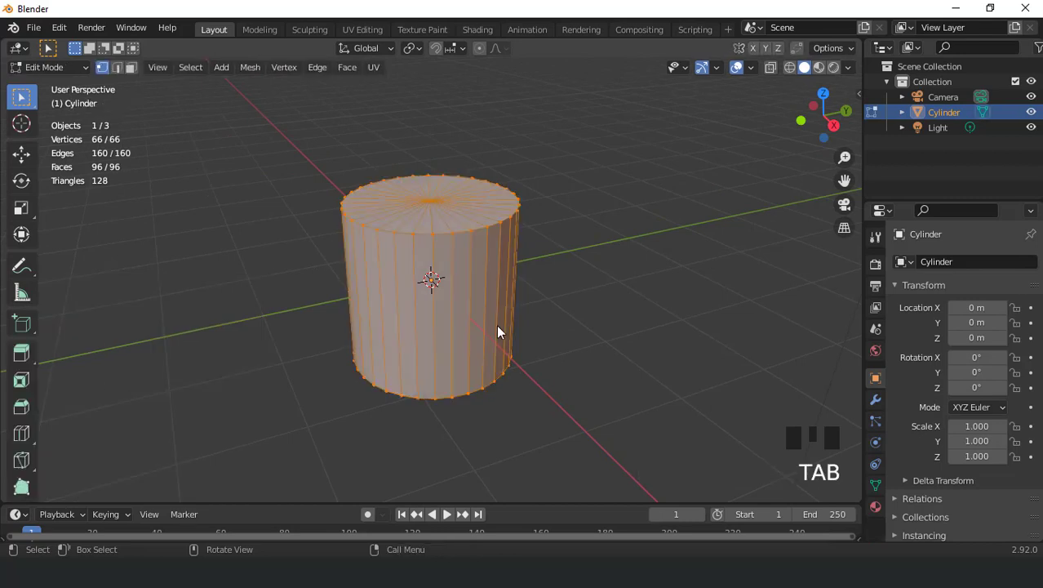
middle_drag(496, 323, 478, 281)
scroll(478, 281, up, 1)
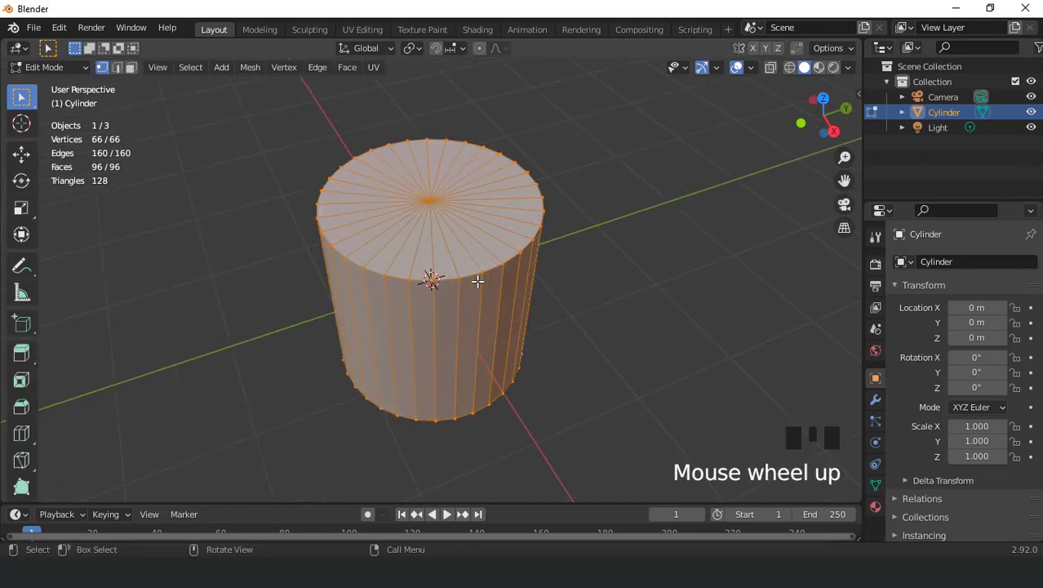
key(3)
click(446, 218)
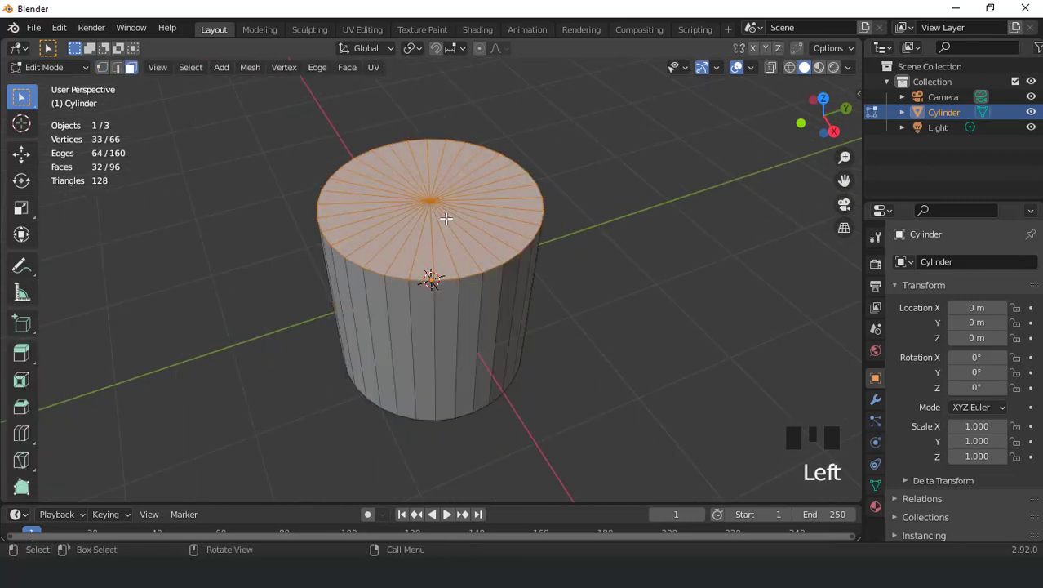
key(KP_1)
scroll(492, 246, down, 1)
key(s)
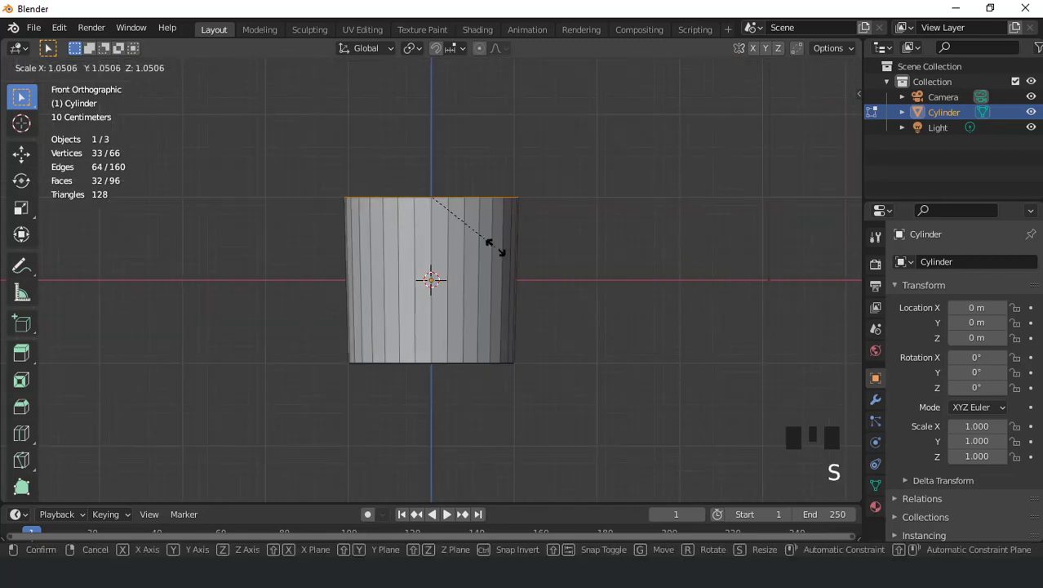
click(496, 246)
Scale the whole cylinder along Z by about 1.278 to make it taller.
key(Tab)
key(s)
key(z)
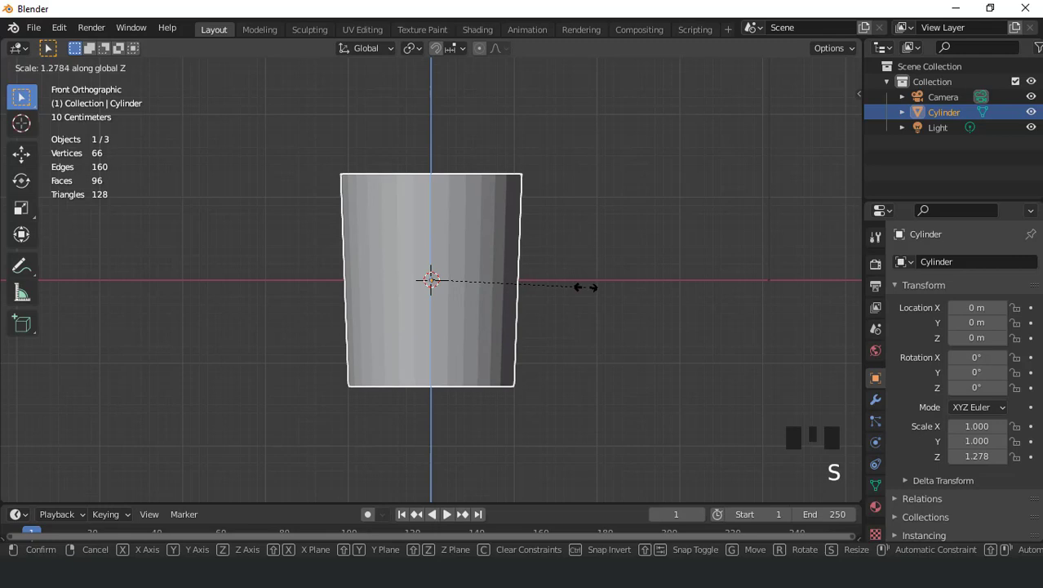
click(586, 287)
Delete the top cap faces to open the cylinder and apply the object's scale.
middle_drag(586, 286, 480, 295)
key(Tab)
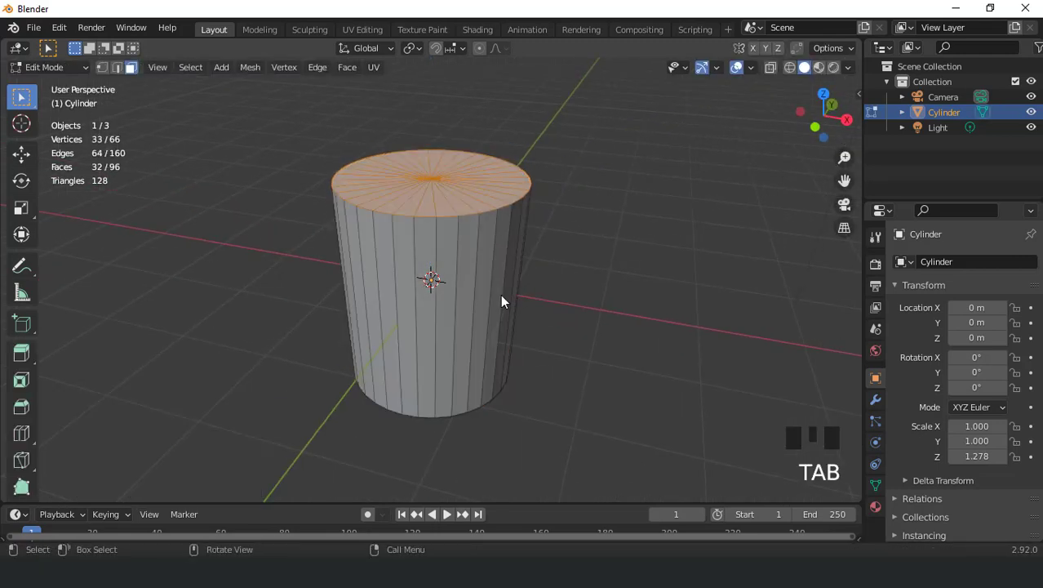
key(x)
click(554, 231)
key(Tab)
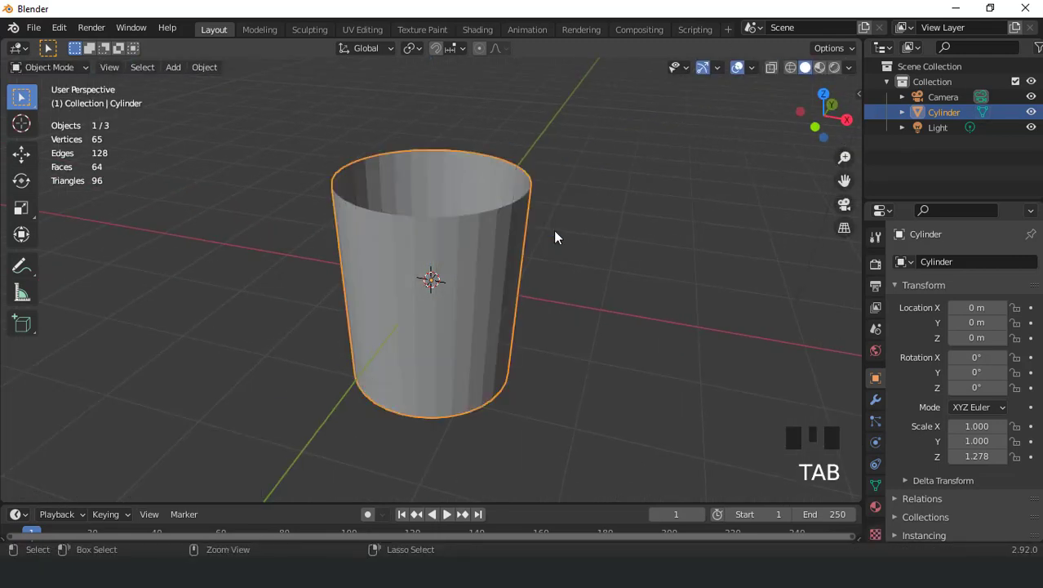
key(ctrl+a)
click(534, 216)
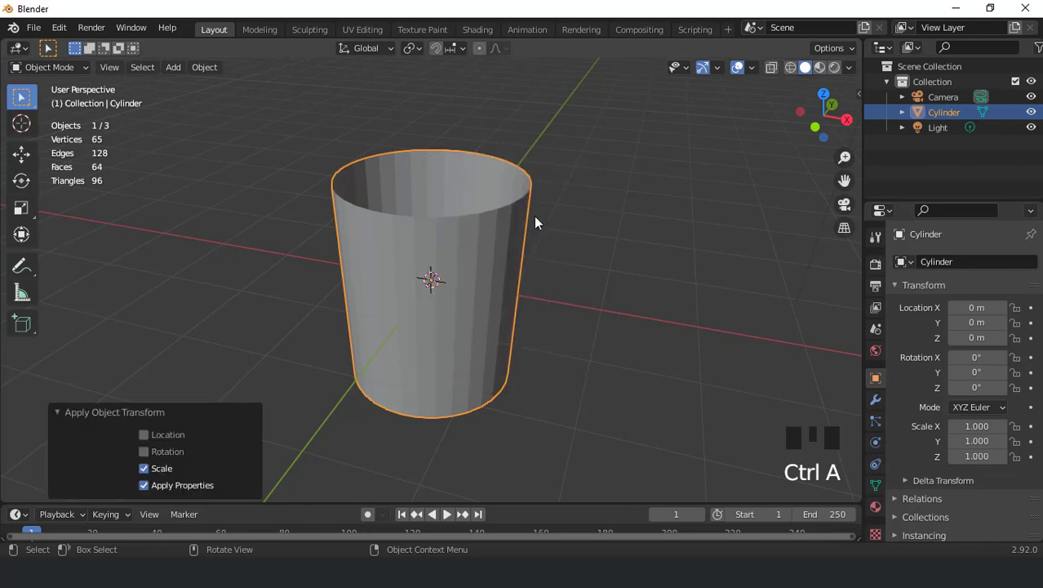
Add a horizontal loop cut around the wall and slide it toward the rim with a factor of about -0.564.
key(Tab)
key(KP_1)
scroll(494, 253, up, 1)
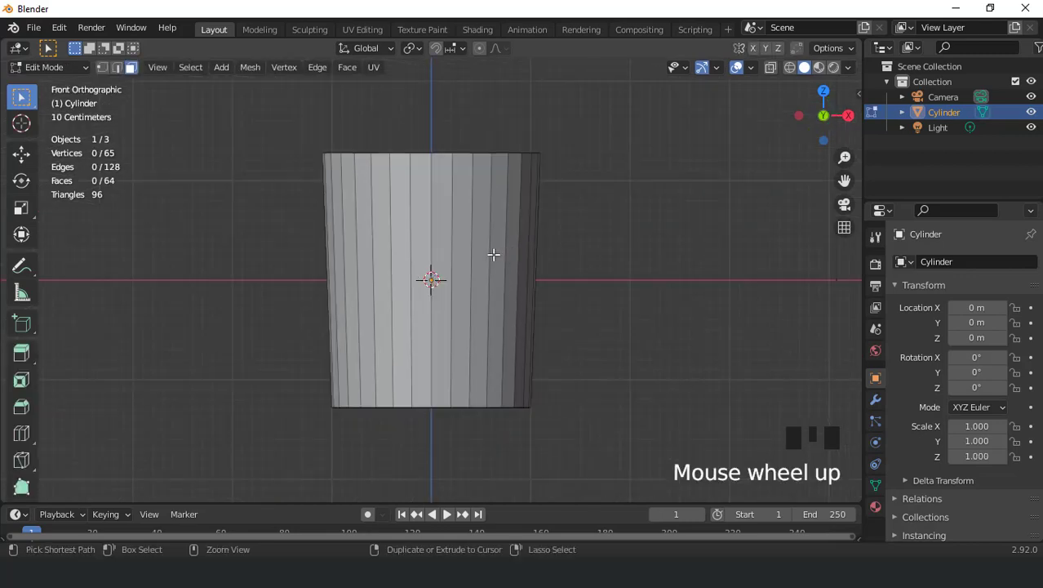
key(ctrl+r)
click(493, 255)
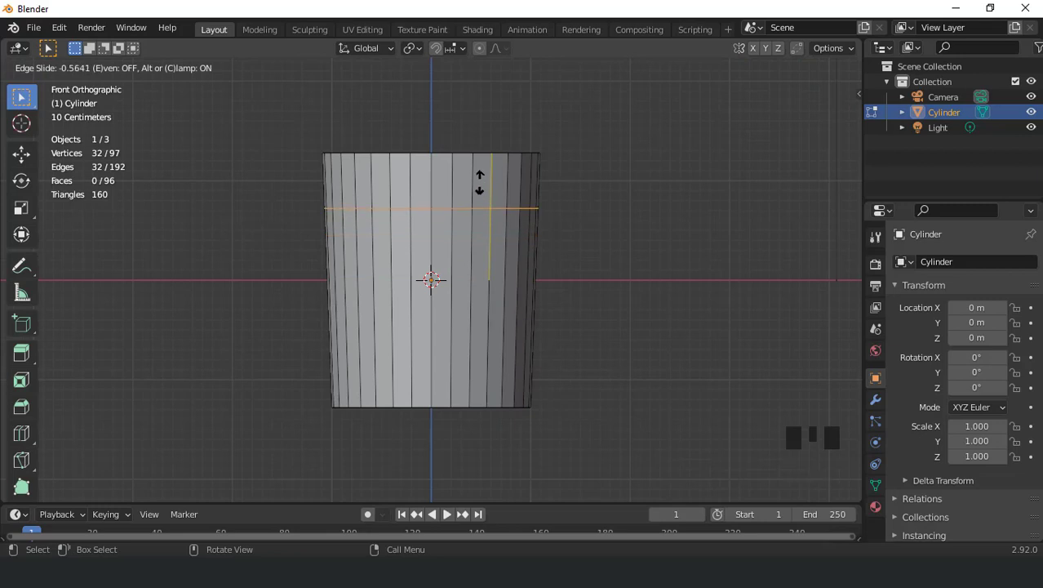
click(480, 183)
Add a second horizontal loop cut below the first and slide it toward the base with a factor of about 0.630.
key(ctrl+r)
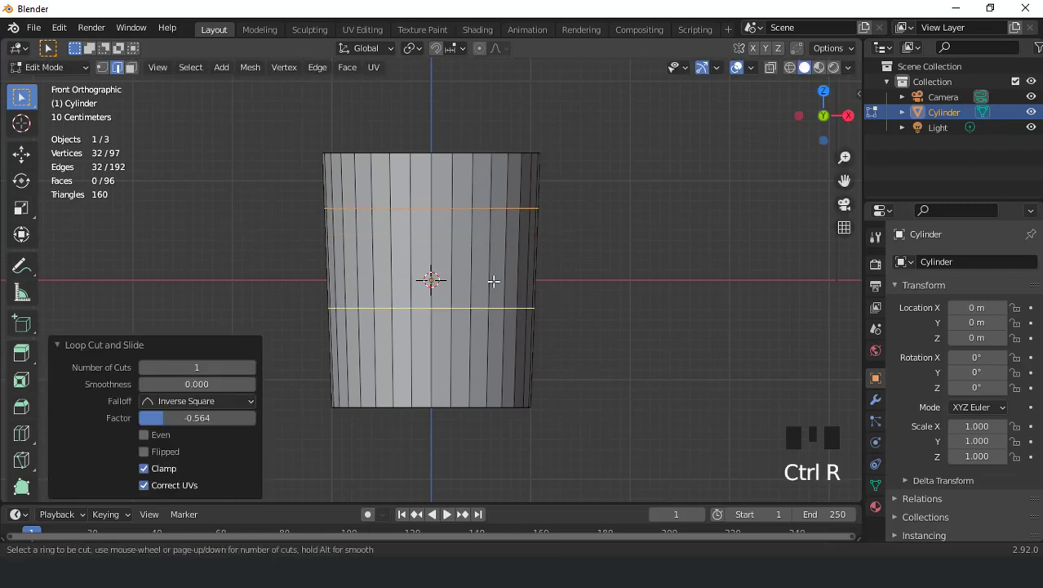
click(493, 281)
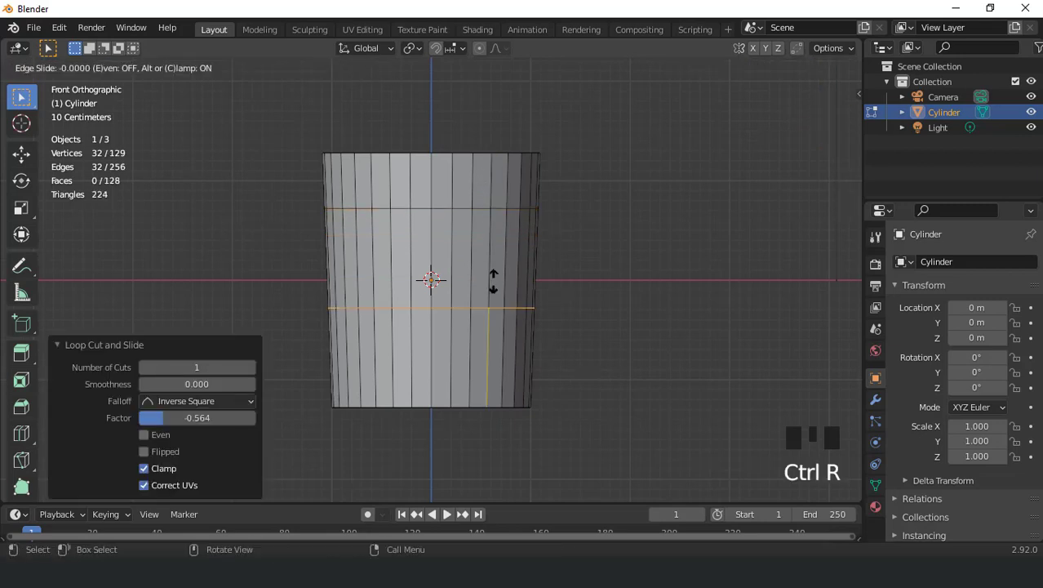
click(495, 343)
Add a third loop cut between the lower loop and the base, slid close beneath the lower loop with a factor of about -0.536.
scroll(475, 395, up, 1)
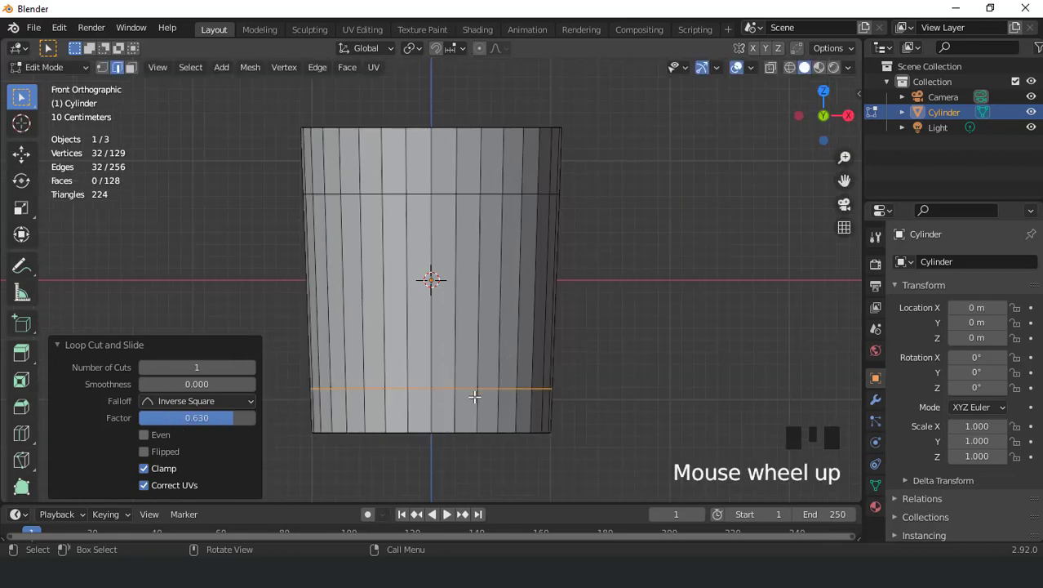
key(ctrl+r)
click(473, 398)
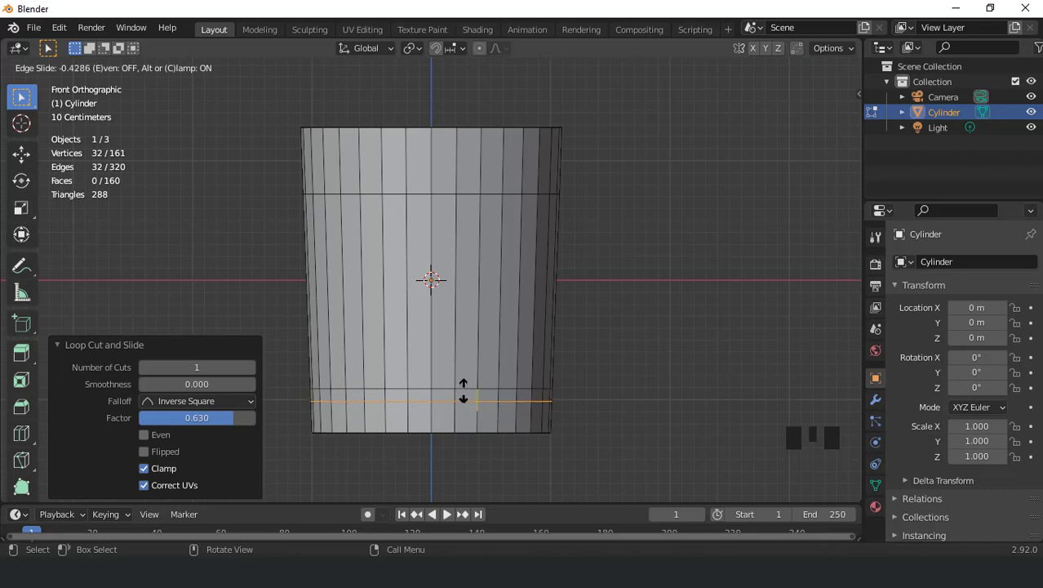
click(463, 389)
scroll(475, 292, down, 1)
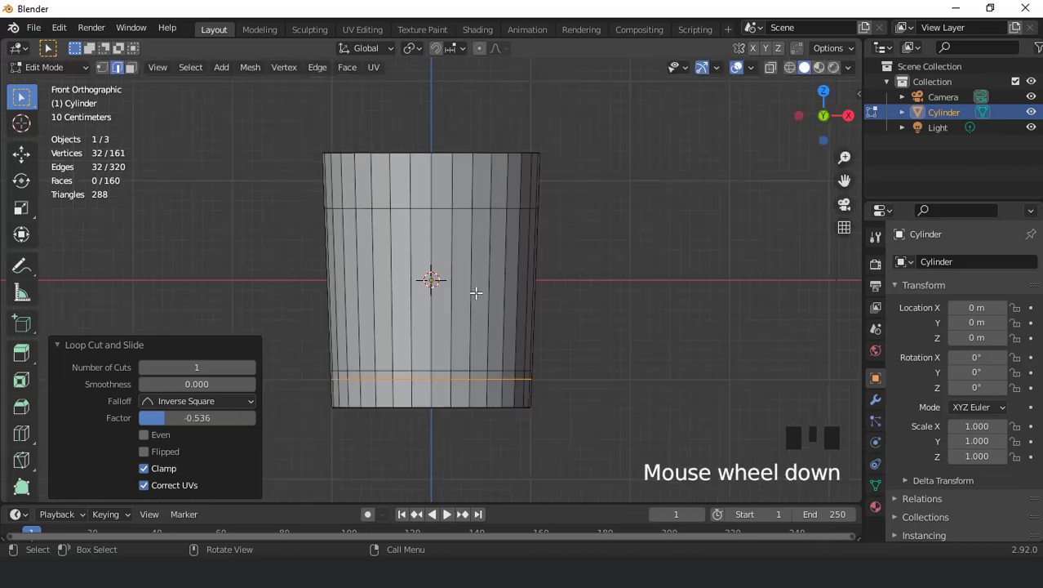
Select the upper edge loop and edge-slide it slightly higher on the wall.
key(3)
key(2)
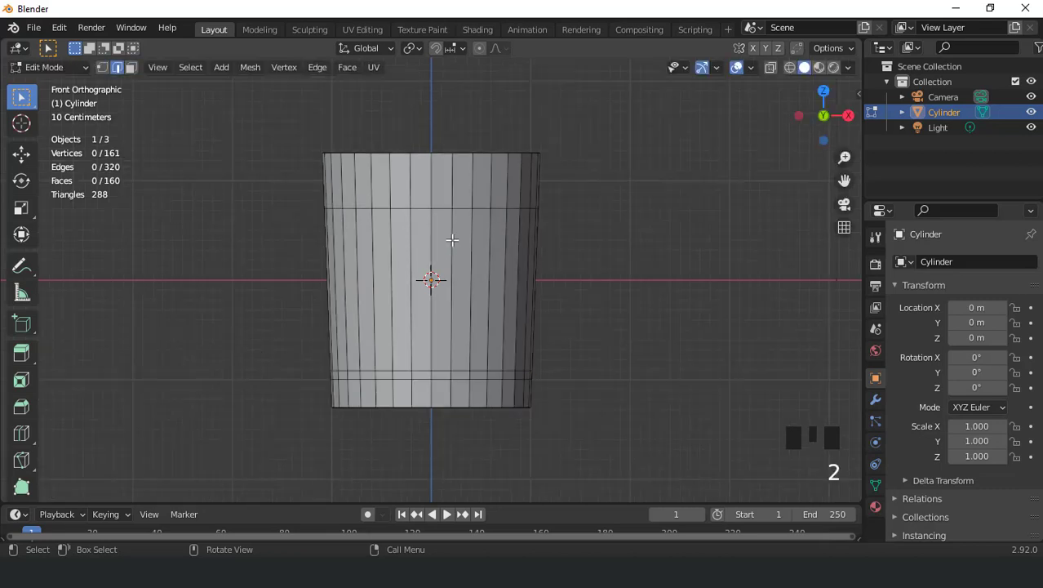
double_click(440, 209)
key(g)
key(g)
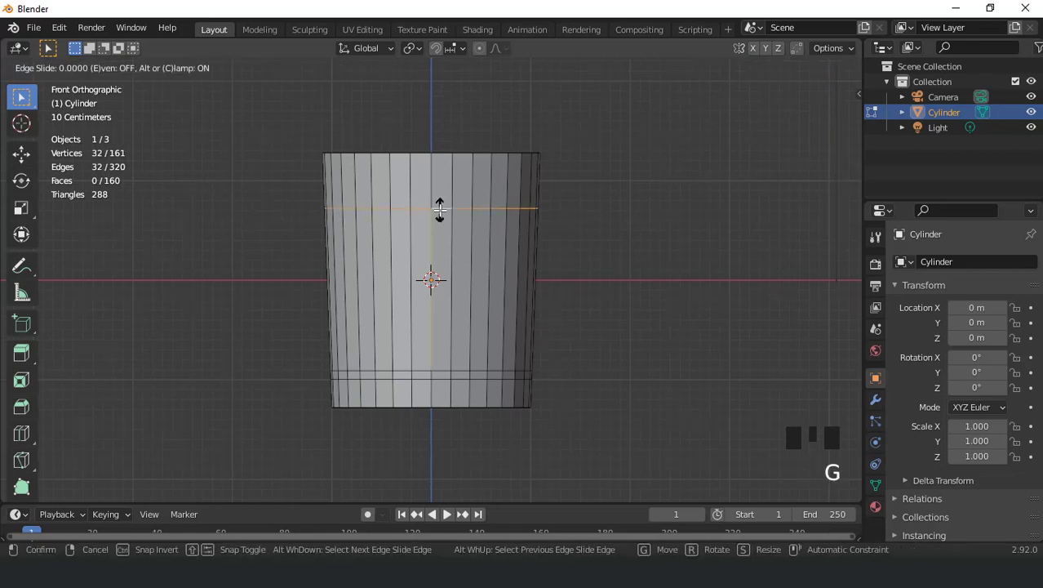
click(440, 201)
Select the ring of tall faces around the middle of the wall and inset them individually by about 0.062 m.
key(3)
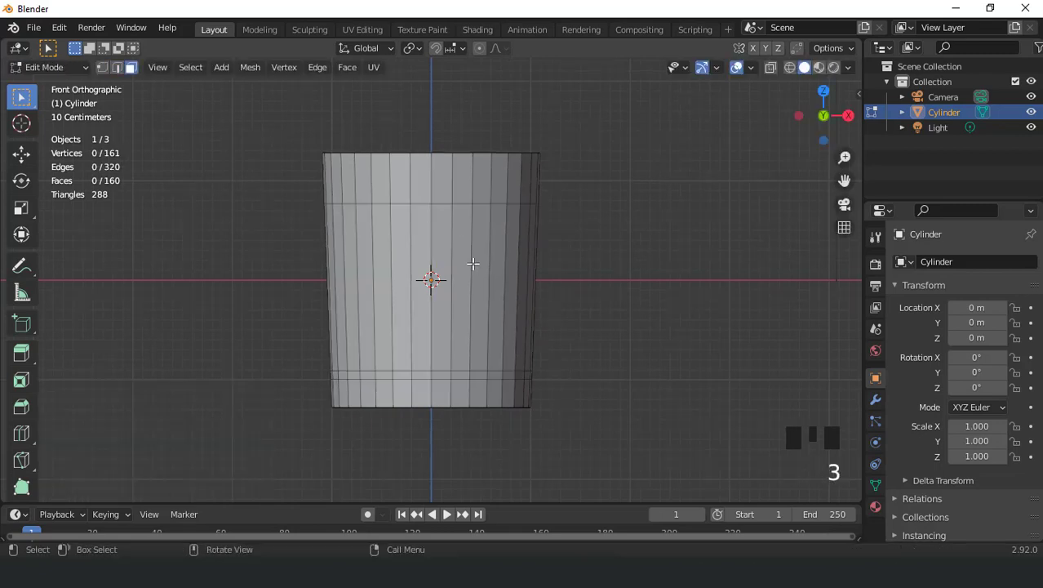
double_click(471, 263)
scroll(494, 276, down, 3)
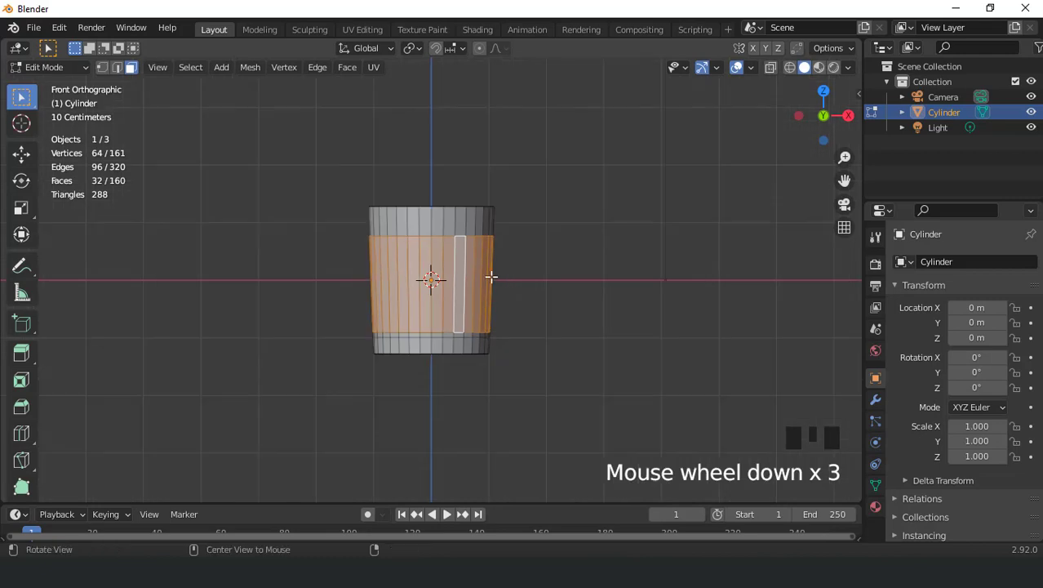
middle_drag(491, 275, 455, 303)
scroll(500, 305, up, 3)
scroll(455, 303, up, 2)
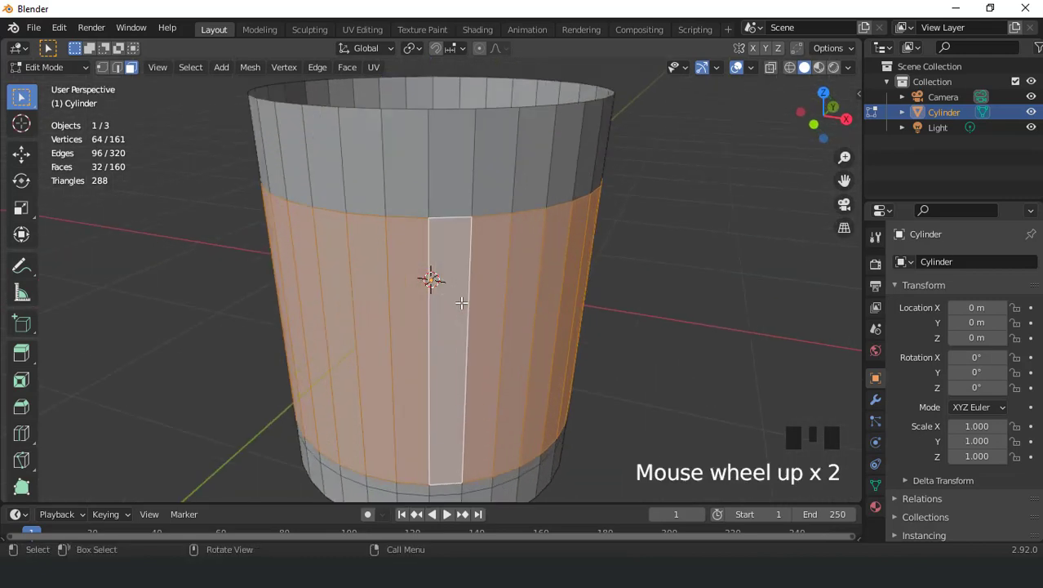
scroll(595, 315, down, 1)
key(i)
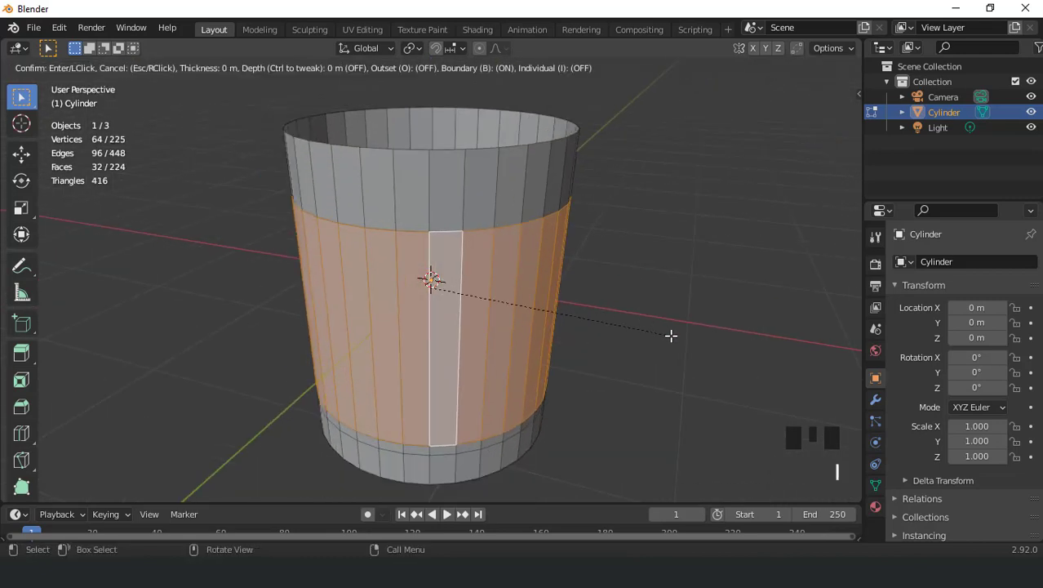
key(i)
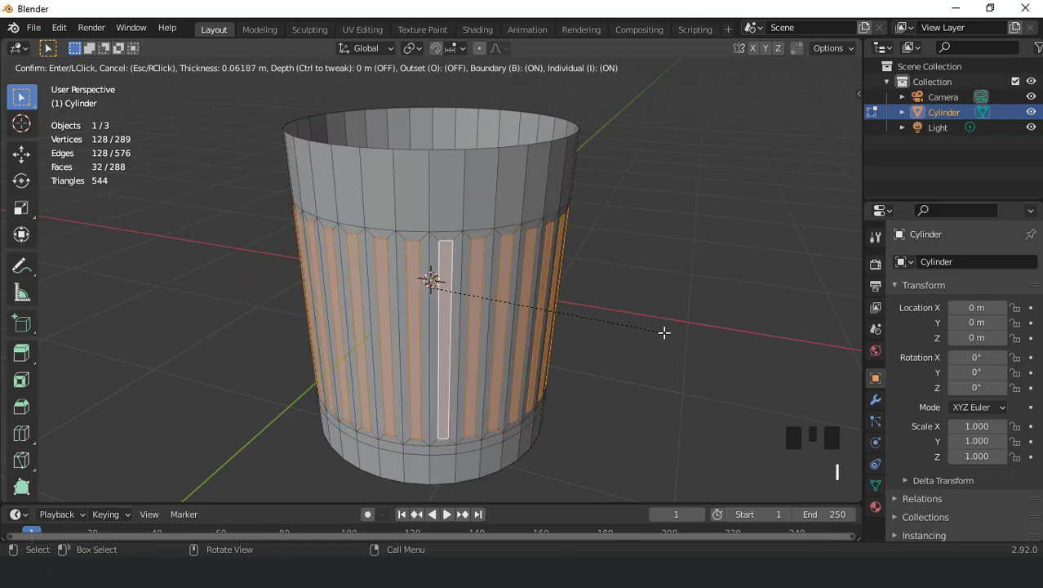
click(664, 332)
Set the transform pivot point to Individual Origins.
middle_drag(633, 308, 431, 82)
click(410, 47)
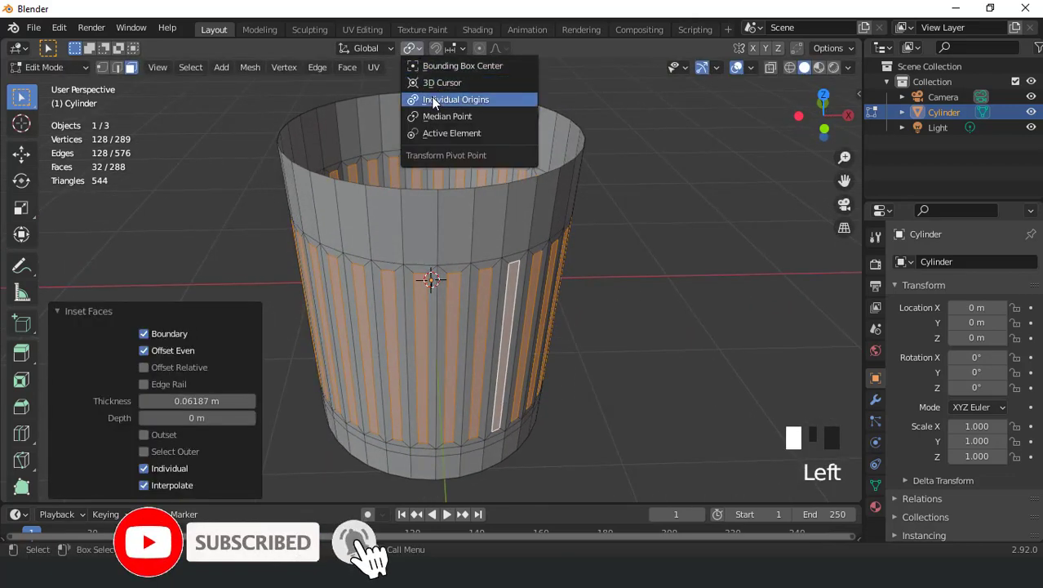
click(431, 97)
Extrude the inset panels inward twice, by about 0.005 m and about 0.016 m, to recess them.
scroll(553, 254, up, 2)
key(e)
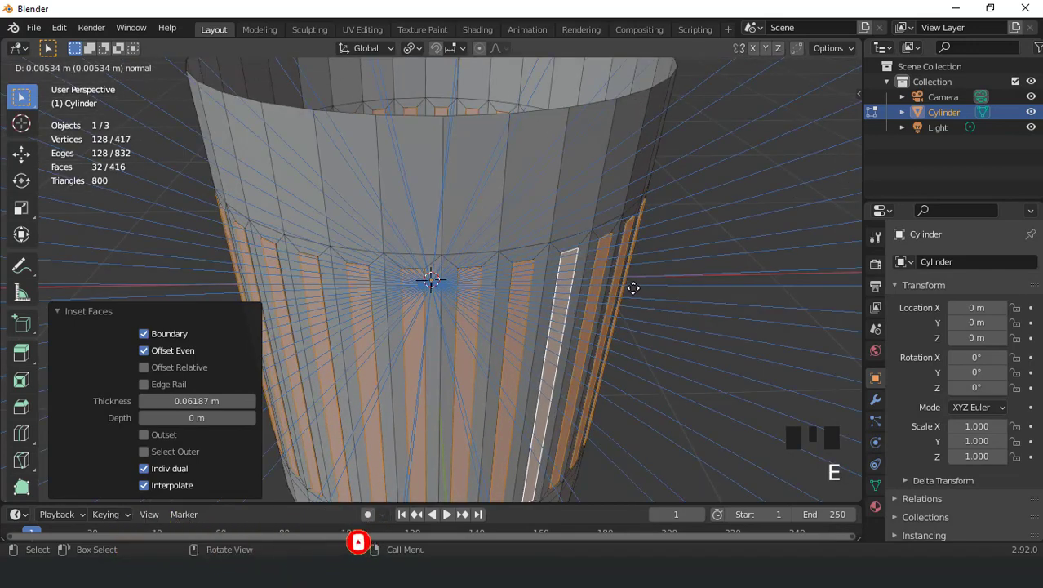
click(631, 286)
key(e)
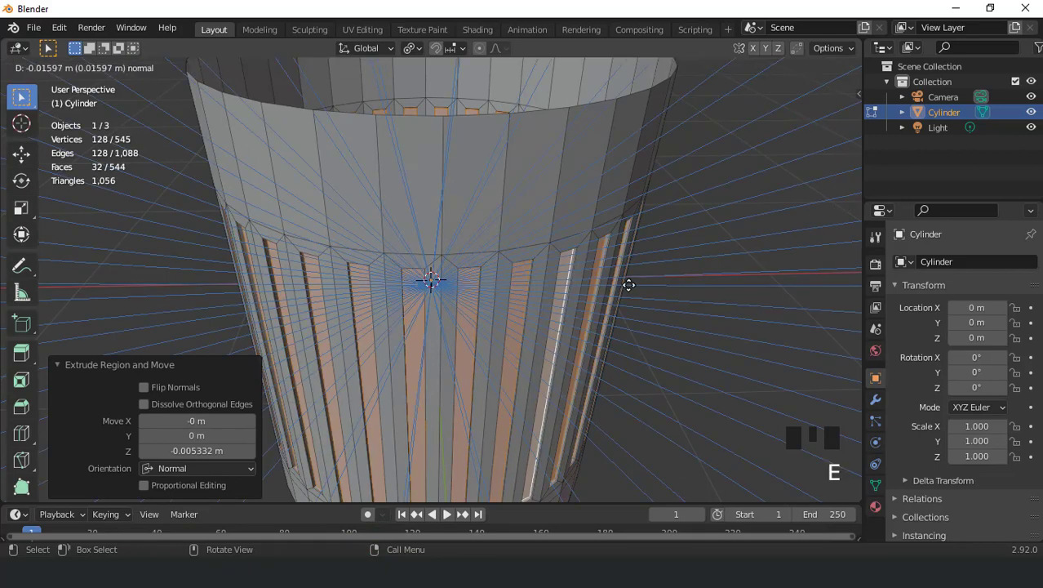
click(610, 285)
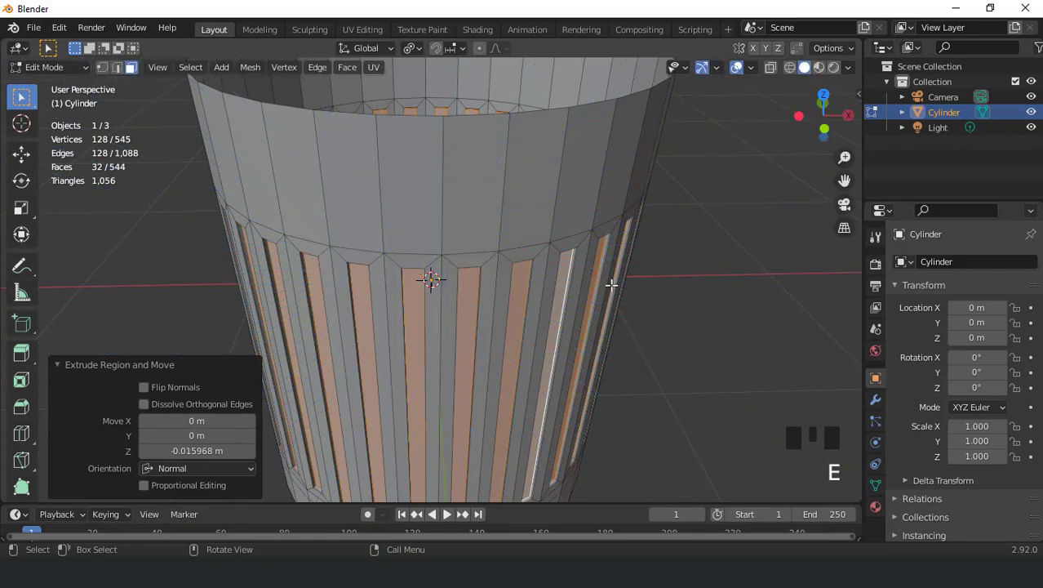
Add a level 2 subdivision surface to the whole object.
key(Tab)
scroll(563, 276, down, 3)
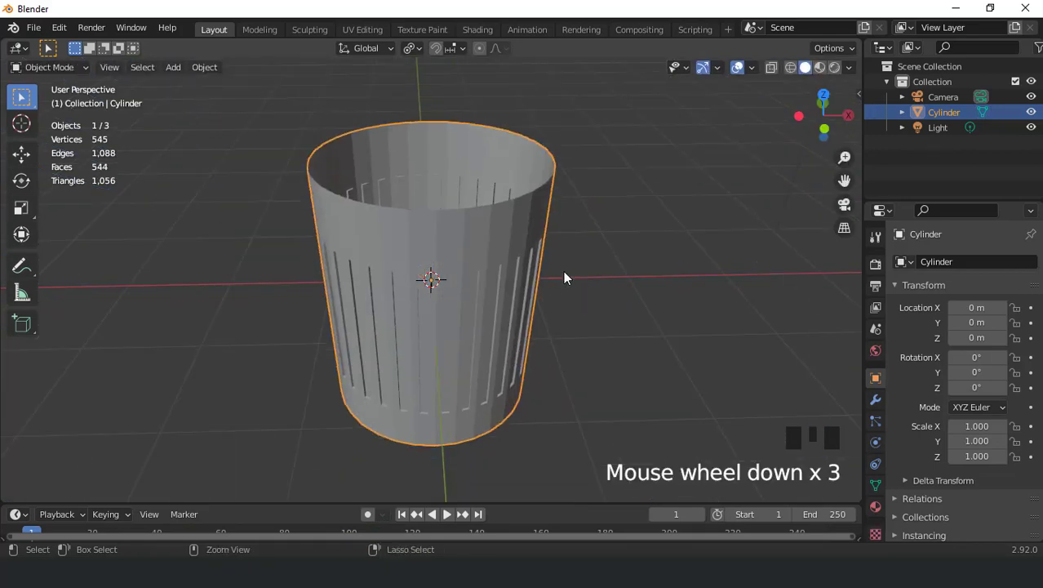
key(ctrl+2)
key(KP_1)
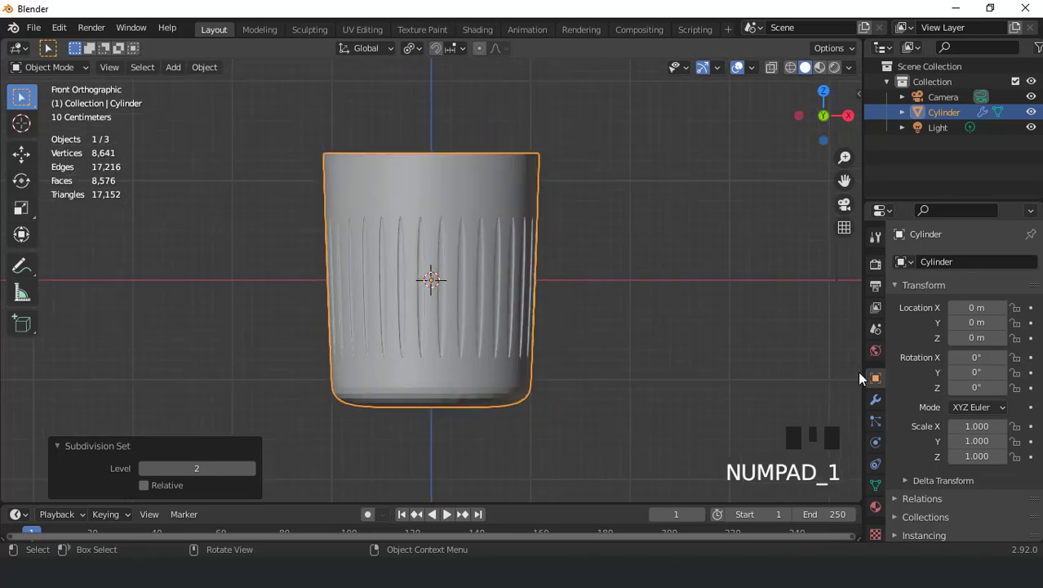
Turn off the subdivision modifier's viewport display and shade the object smooth.
click(875, 399)
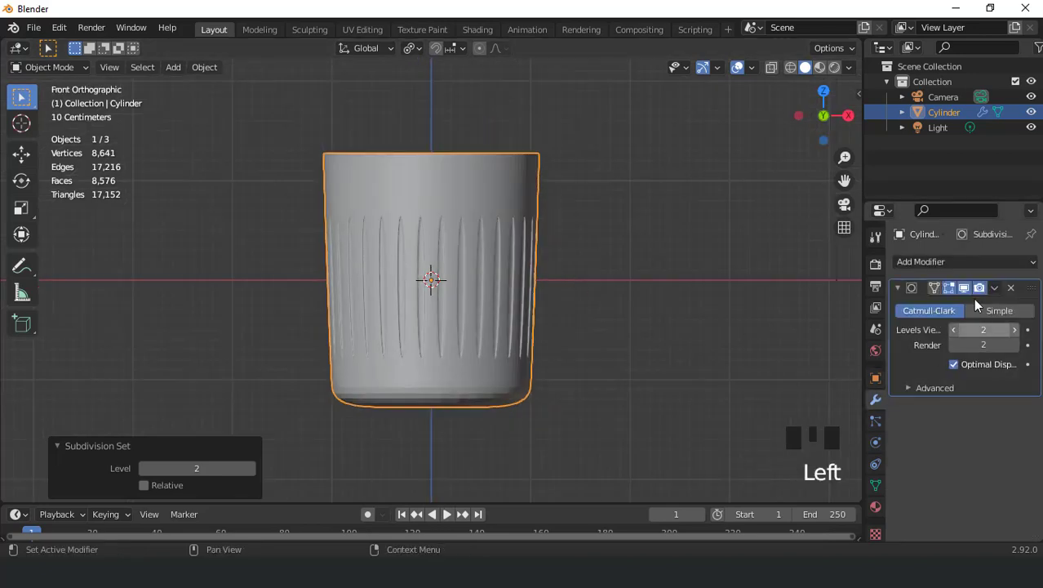
click(964, 287)
scroll(526, 234, up, 2)
right_click(473, 161)
mouse_move(473, 161)
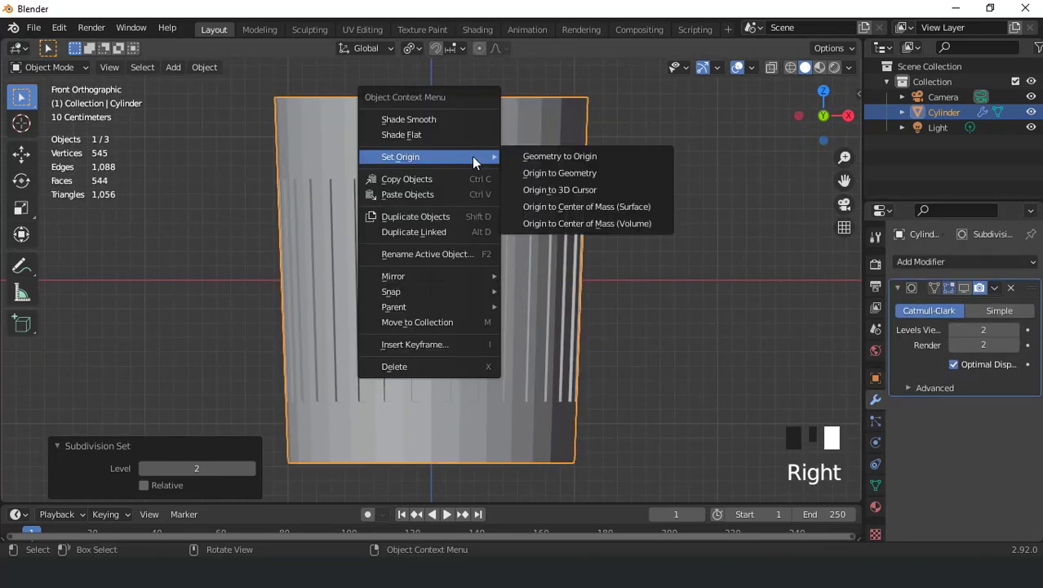
click(446, 119)
Add a horizontal loop cut through the recessed panels and slide it up against their upper ends, factor about 0.949.
key(Tab)
scroll(481, 239, down, 1)
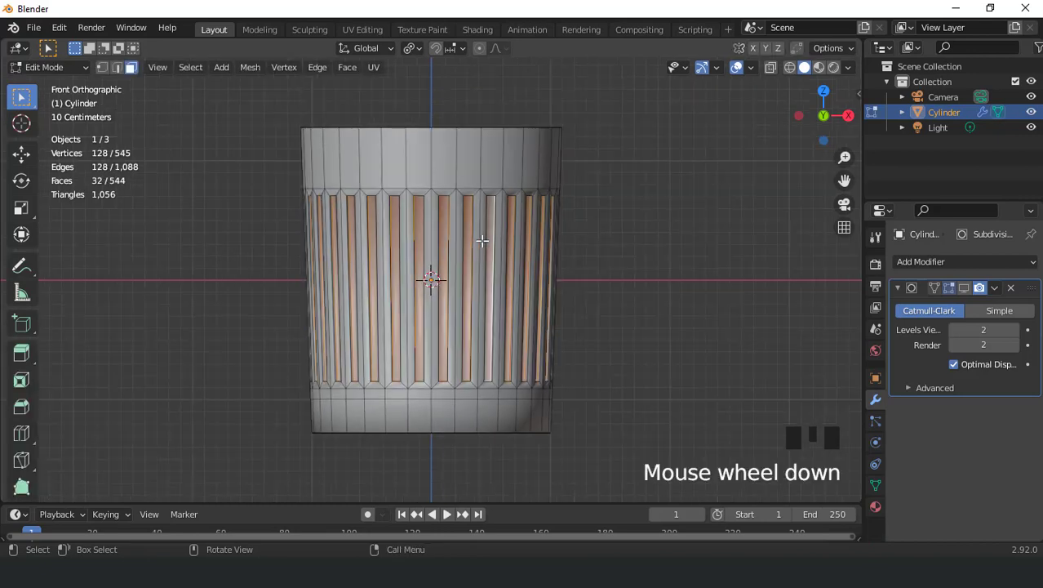
scroll(482, 240, up, 1)
key(ctrl+r)
click(483, 242)
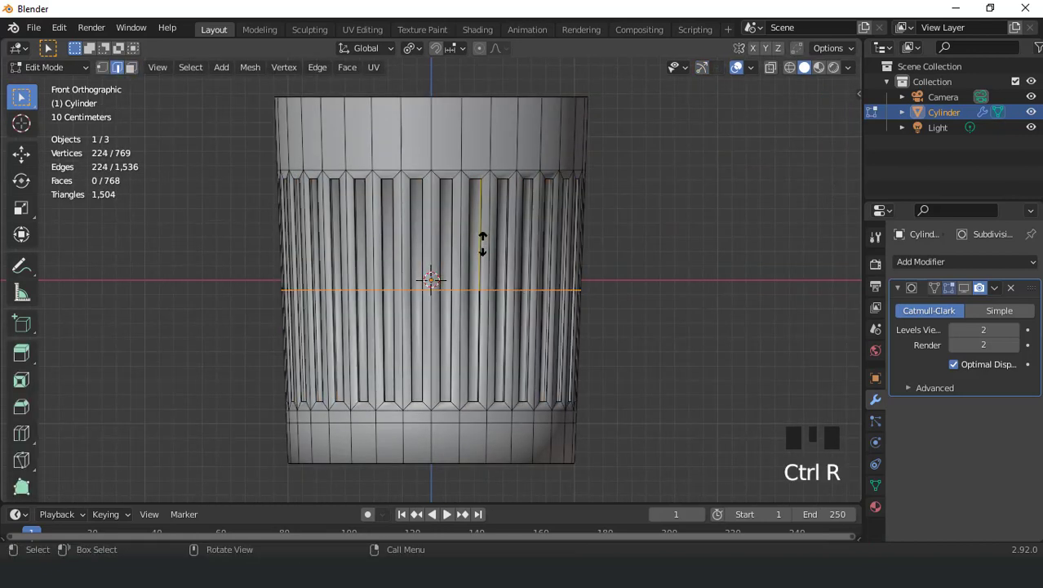
click(471, 138)
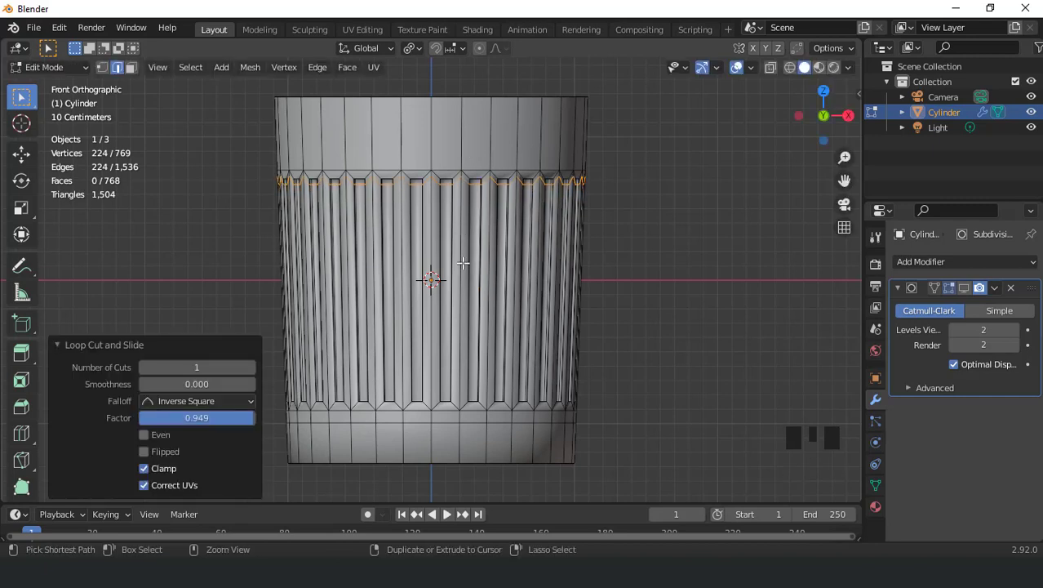
Add a horizontal loop cut through the recessed panels and slide it down against their lower ends, factor about -0.940.
key(ctrl+r)
click(463, 264)
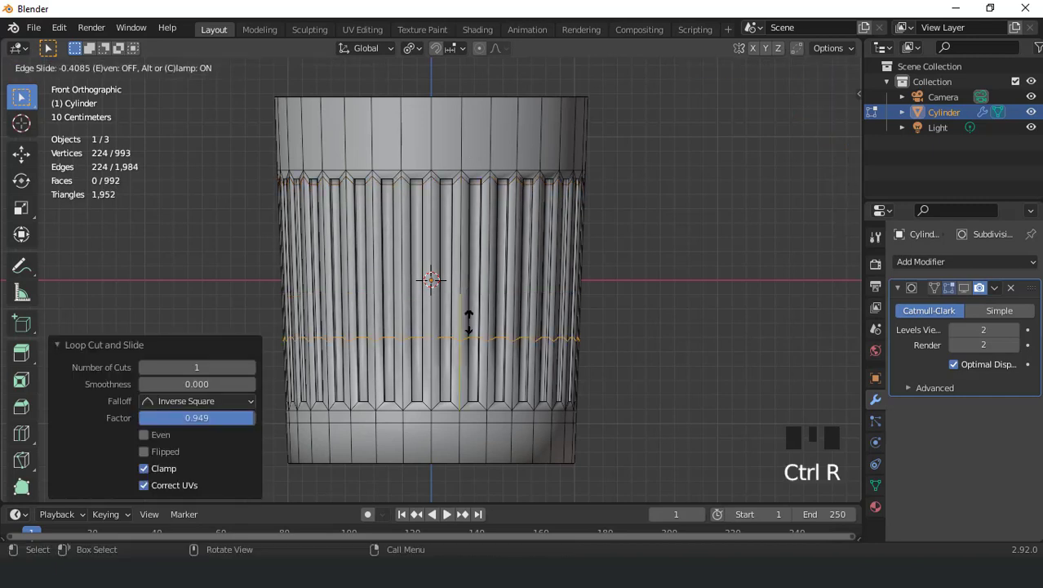
click(473, 365)
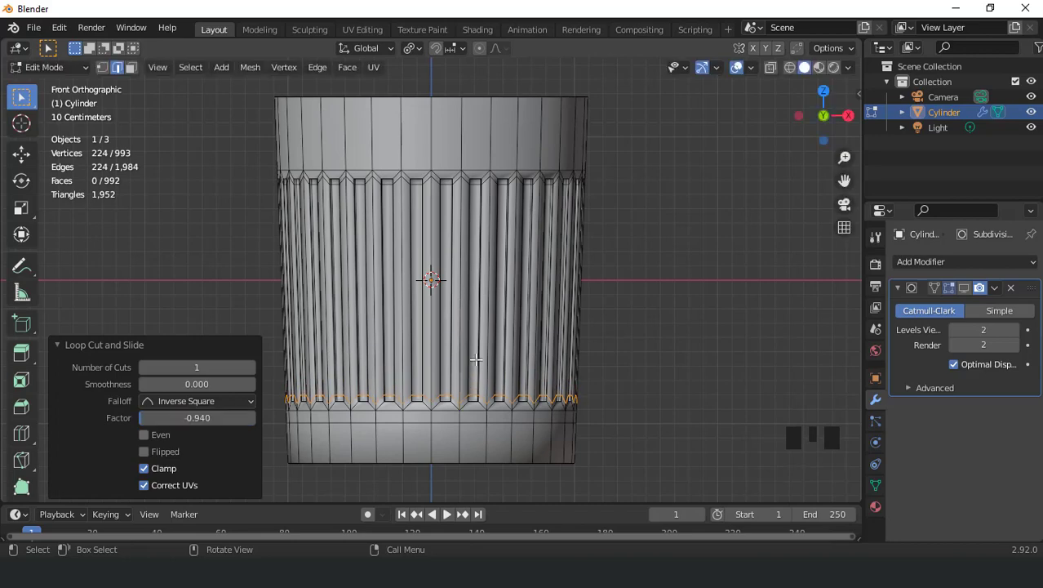
scroll(473, 355, down, 2)
scroll(476, 356, up, 2)
Turn on the subdivision modifier's viewport display in Object Mode and inspect the smoothed grooves.
key(Tab)
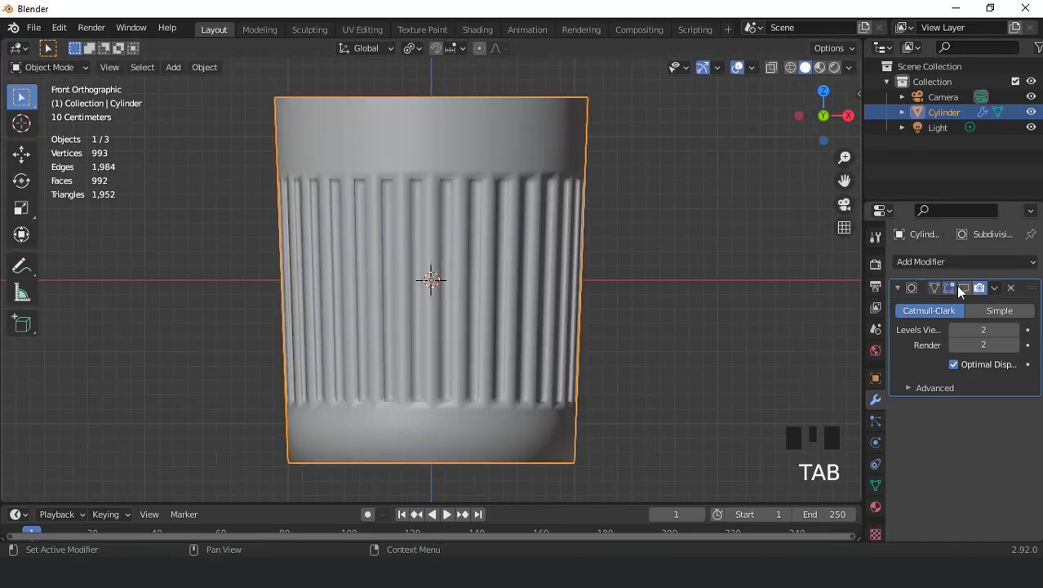
click(961, 288)
middle_drag(560, 206, 498, 212)
key(KP_1)
Turn off the subdivision modifier's viewport display and inset all faces of the cup's bottom cap as one region by about 0.018 m.
key(Tab)
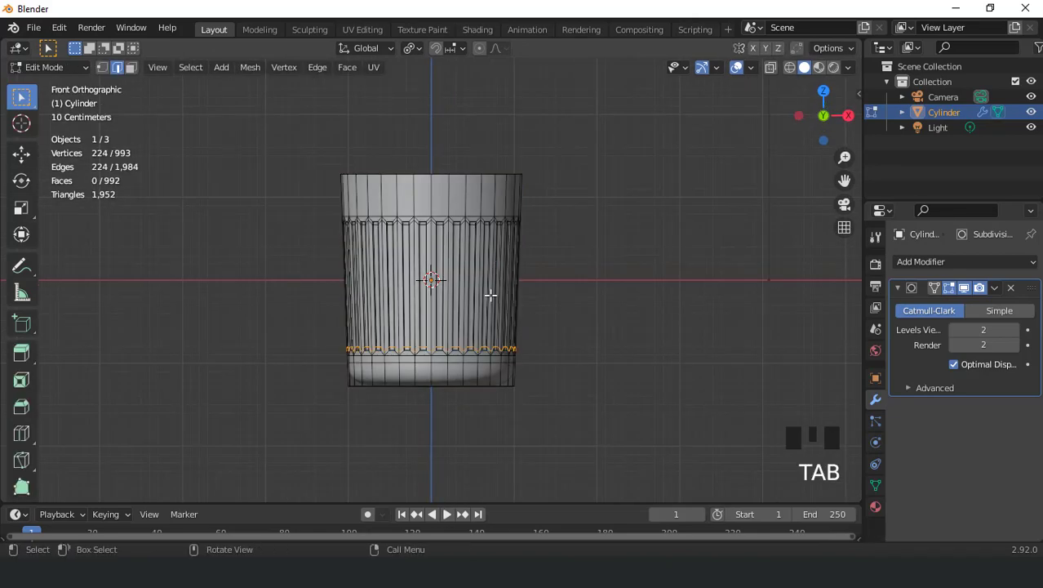
middle_drag(490, 294, 450, 285)
scroll(467, 314, down, 3)
scroll(450, 285, up, 1)
click(454, 288)
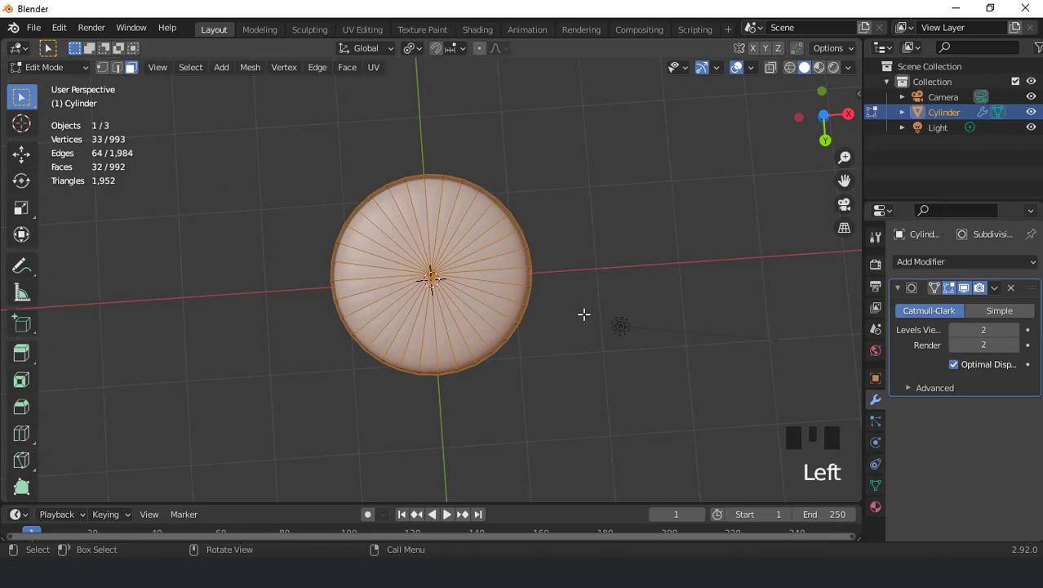
key(i)
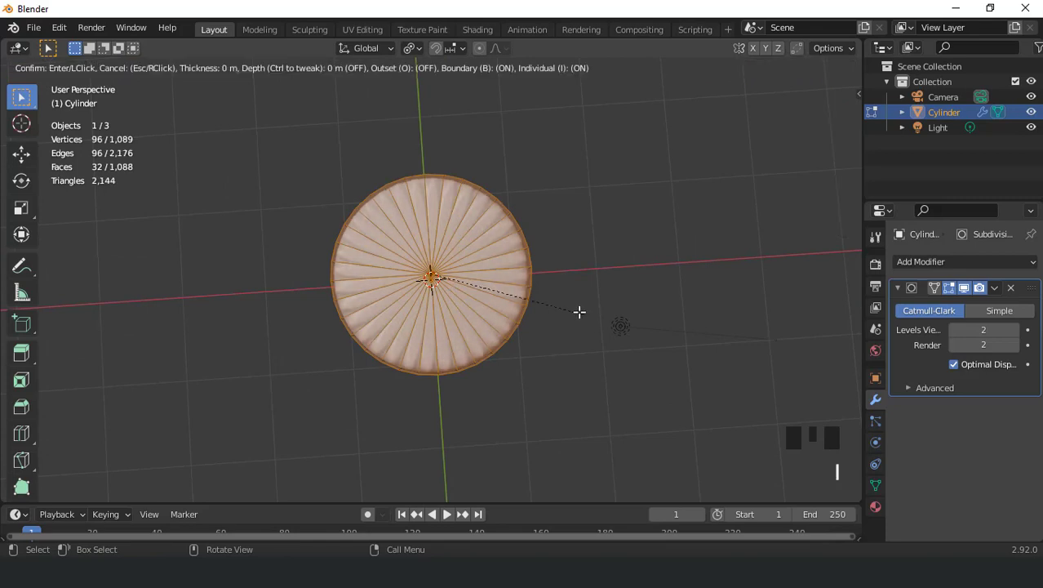
key(Escape)
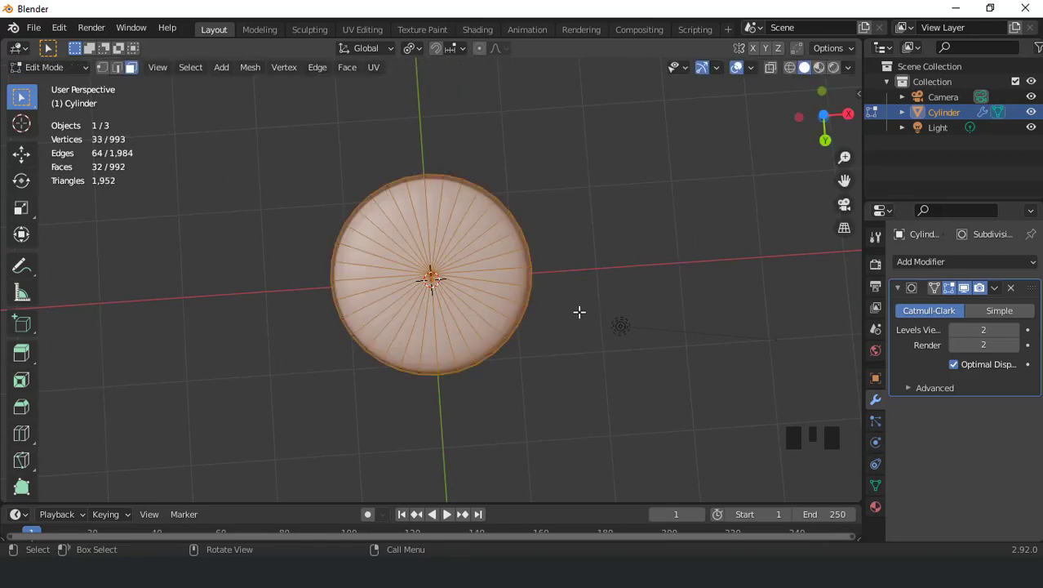
click(962, 287)
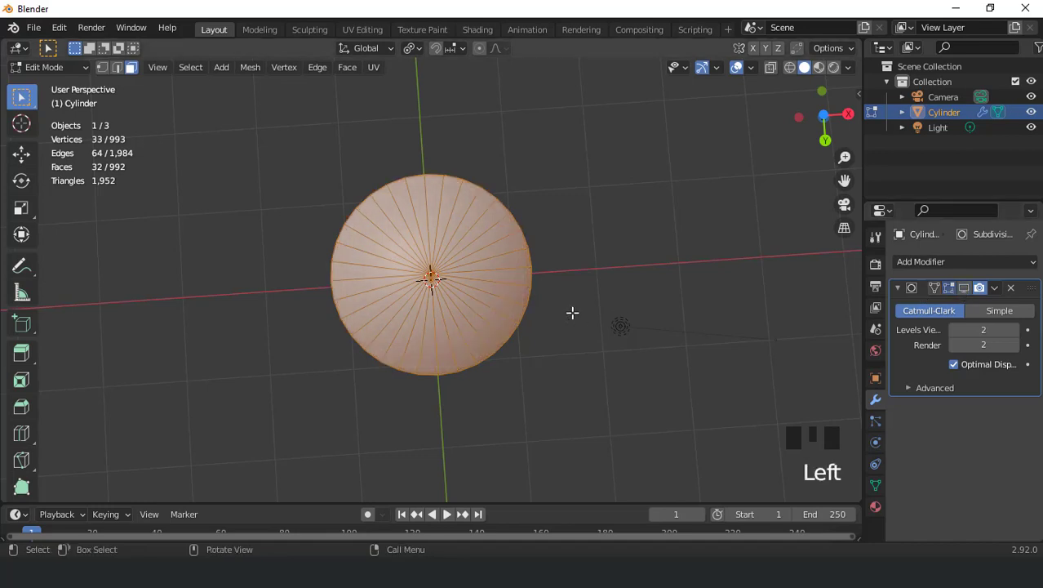
scroll(571, 312, up, 2)
key(i)
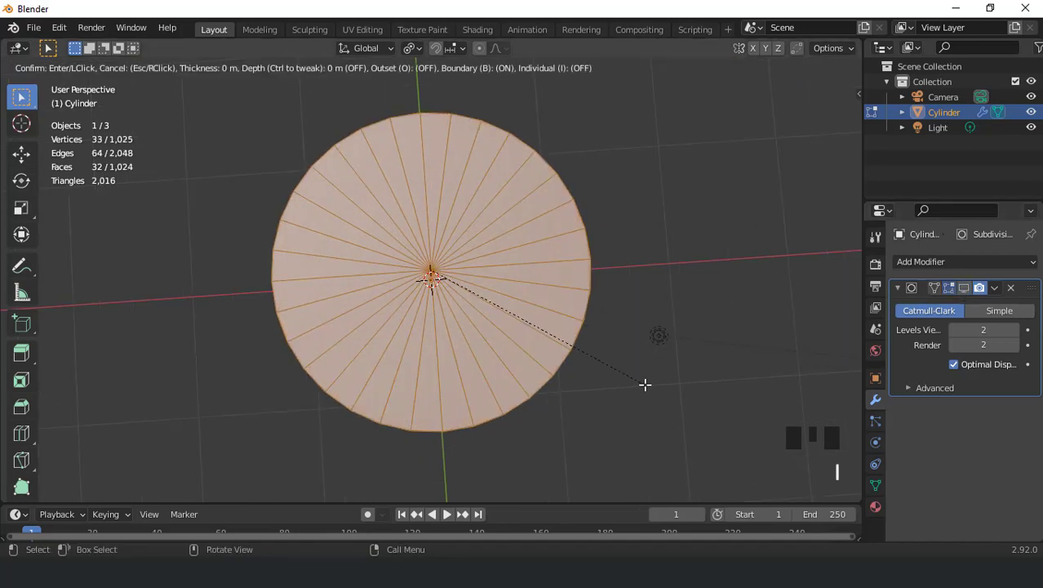
click(643, 378)
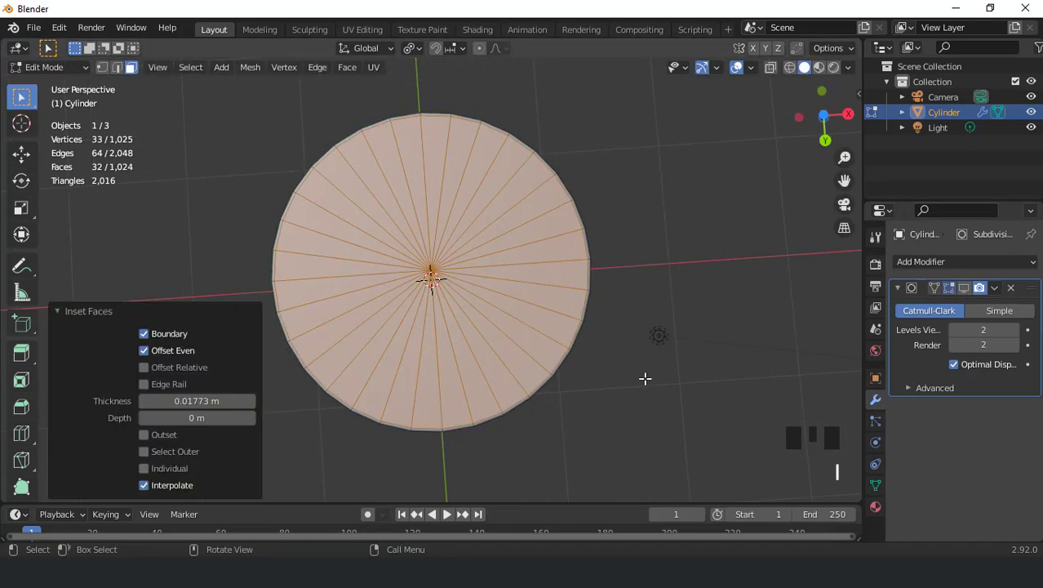
Inset the bottom cap faces again by about 0.708 m, towards the centre of the base.
key(i)
click(538, 335)
scroll(528, 310, down, 2)
key(KP_1)
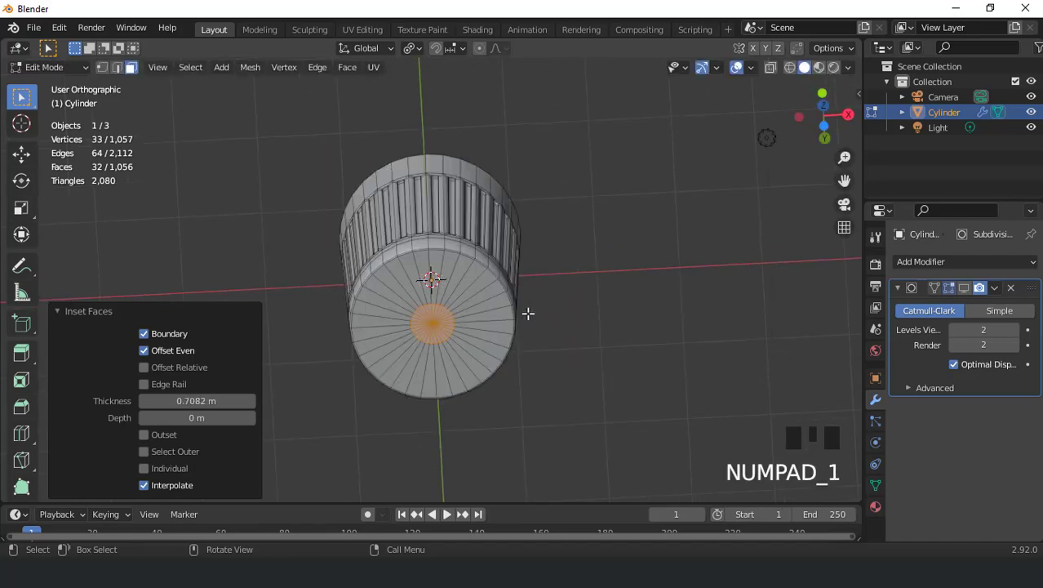
Turn on the subdivision modifier's viewport display and check the sharpened base edge from the front.
key(Tab)
scroll(488, 265, up, 2)
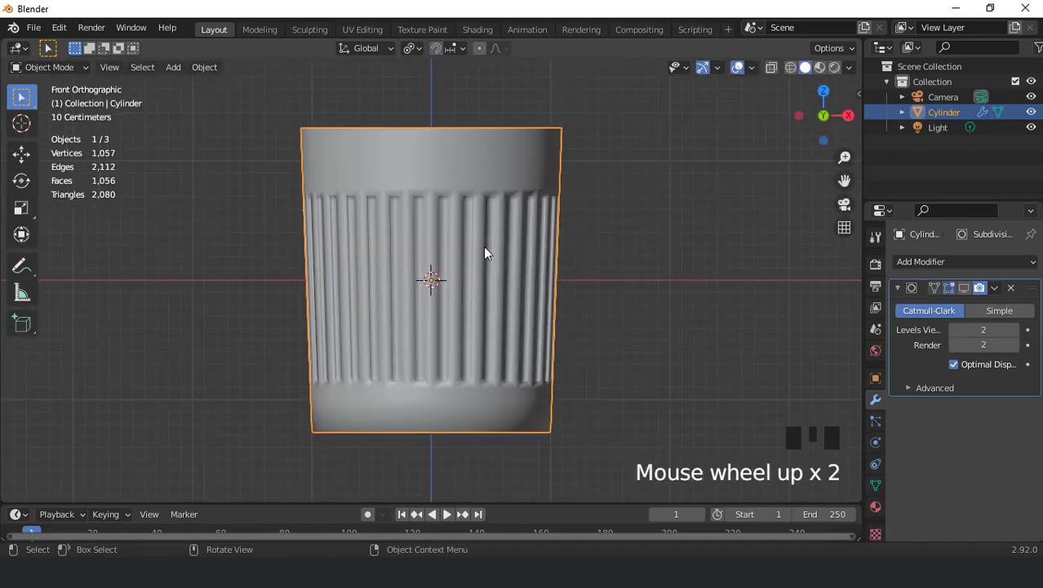
click(963, 287)
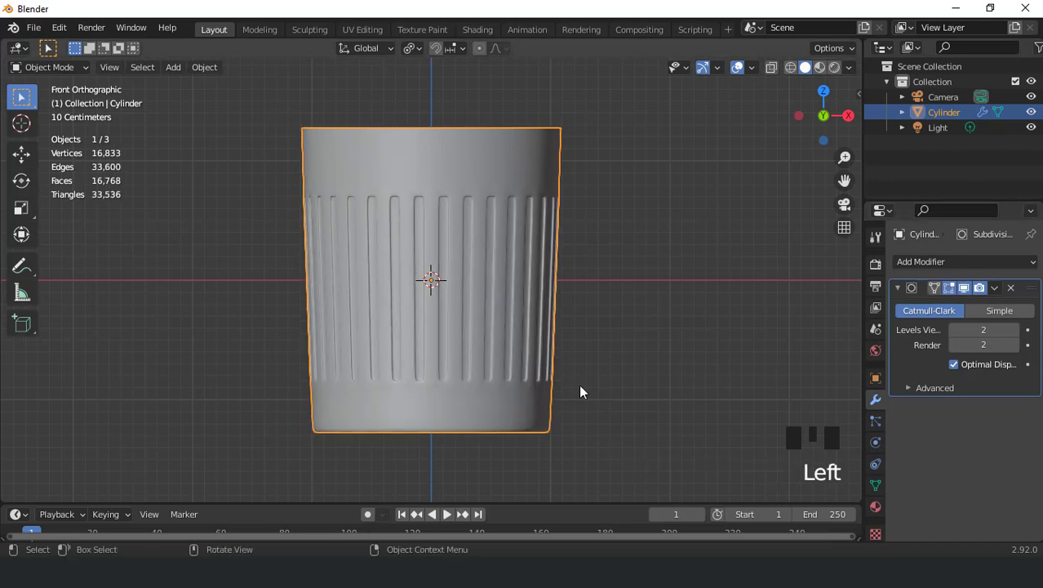
scroll(564, 384, up, 2)
scroll(564, 383, down, 2)
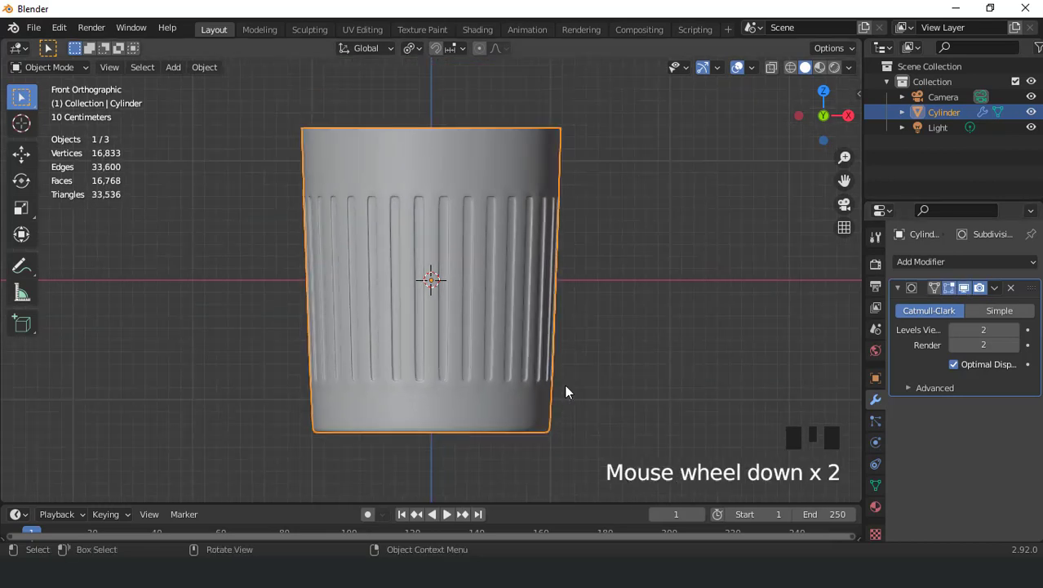
Turn off the subdivision preview, extrude the narrow face ring just below the grooves in place, and scale it to 0.995.
click(964, 288)
key(Tab)
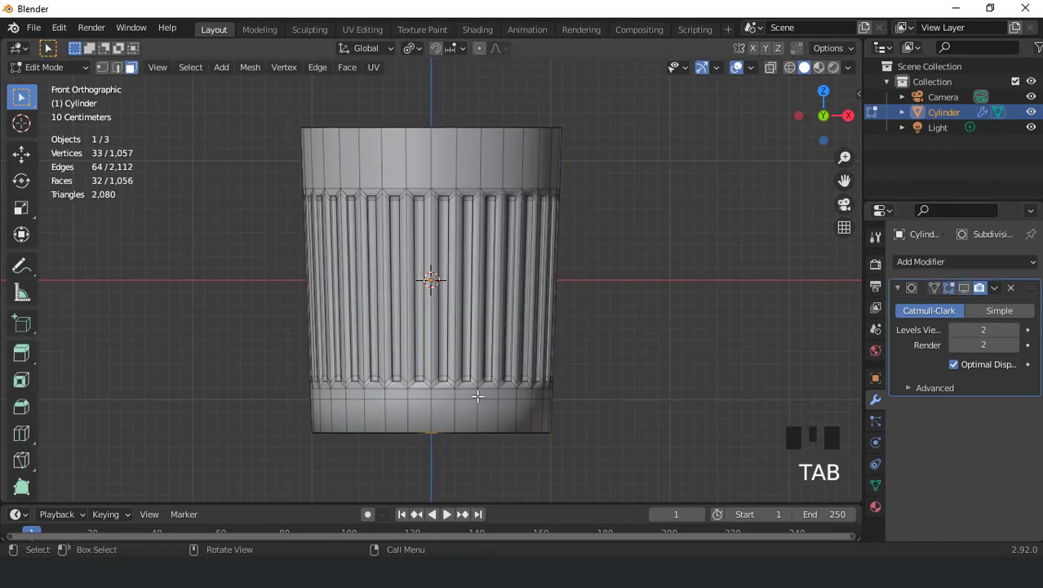
triple_click(478, 395)
key(KP_Decimal)
middle_drag(478, 394, 584, 363)
scroll(586, 365, up, 2)
scroll(643, 392, up, 1)
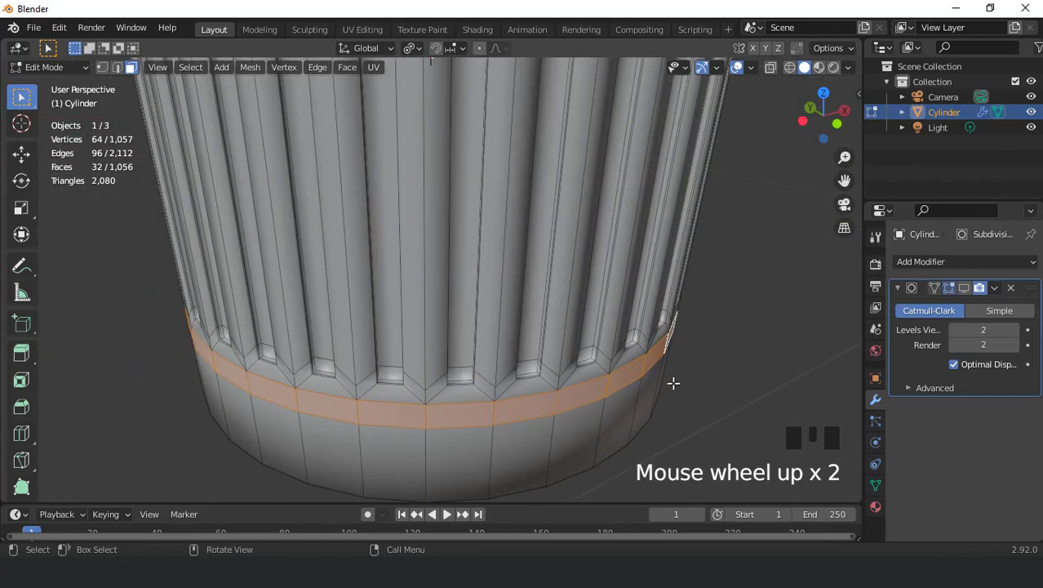
key(e)
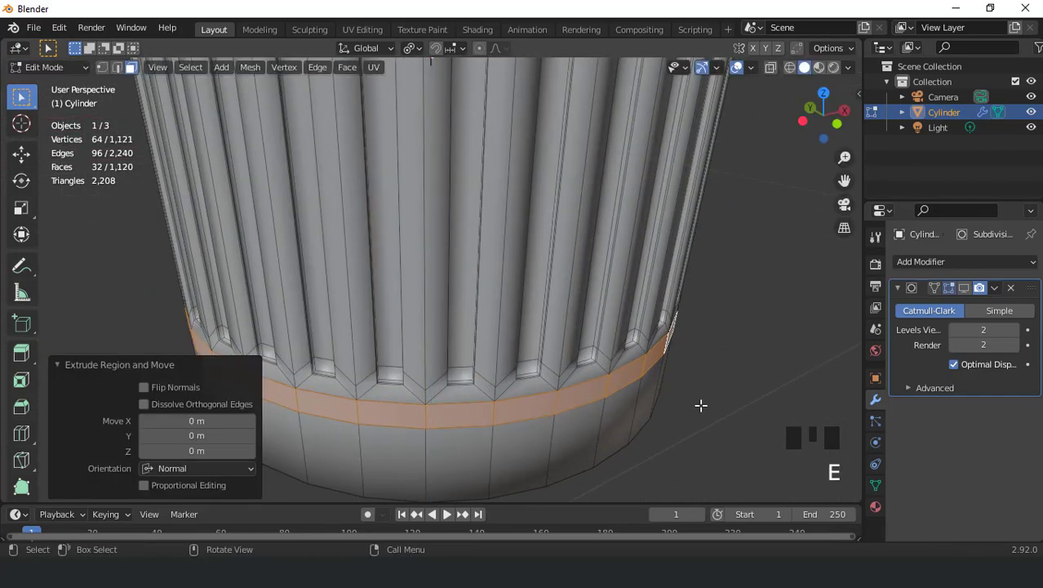
key(s)
click(698, 404)
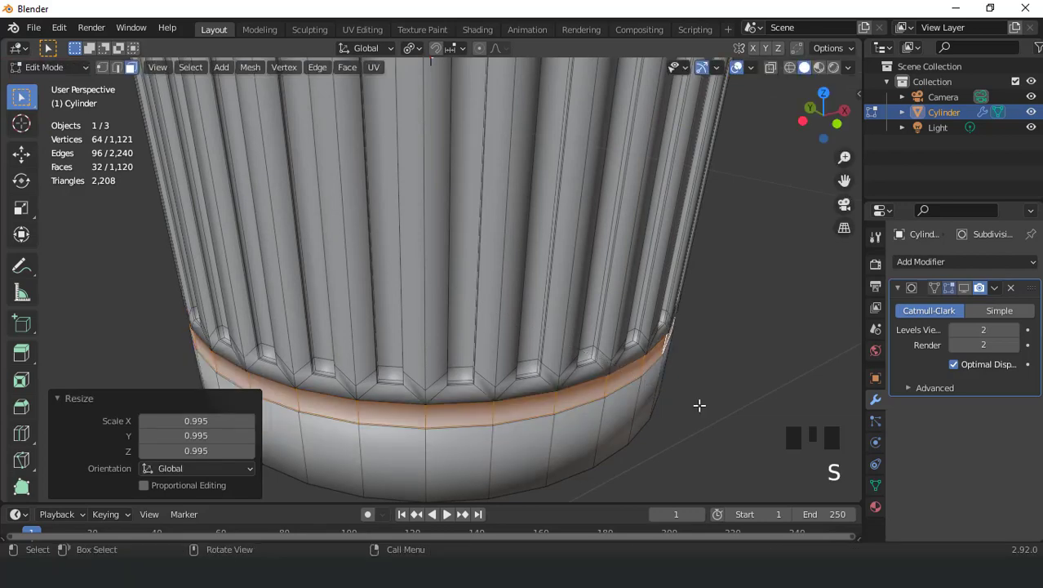
Extrude the same lower face ring again in place and scale it to 0.973 to deepen the recess.
key(e)
right_click(698, 403)
key(s)
click(693, 403)
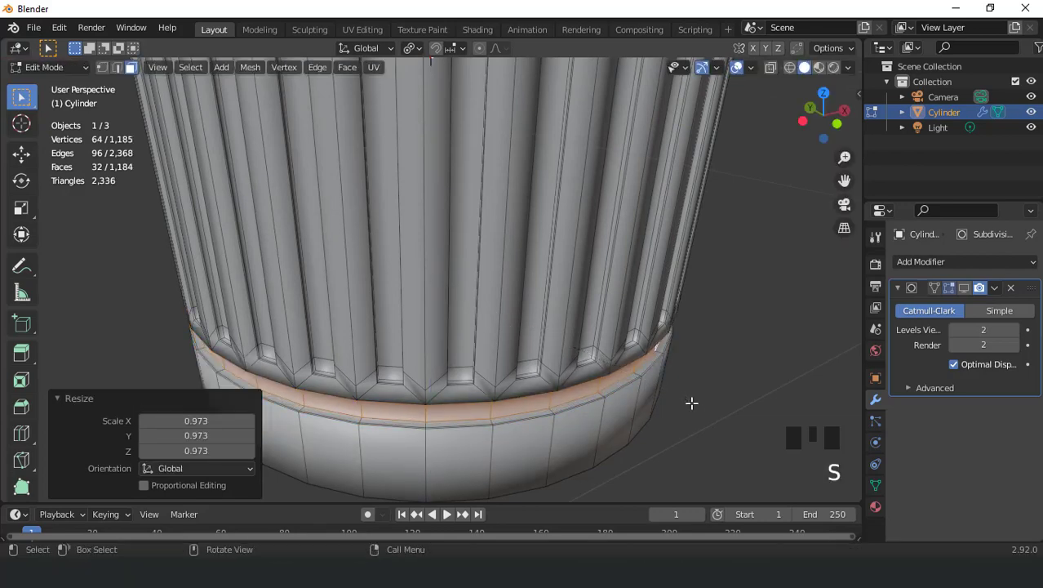
Turn on the subdivision modifier's viewport display and check the recessed band above the base from the front.
key(Tab)
click(964, 287)
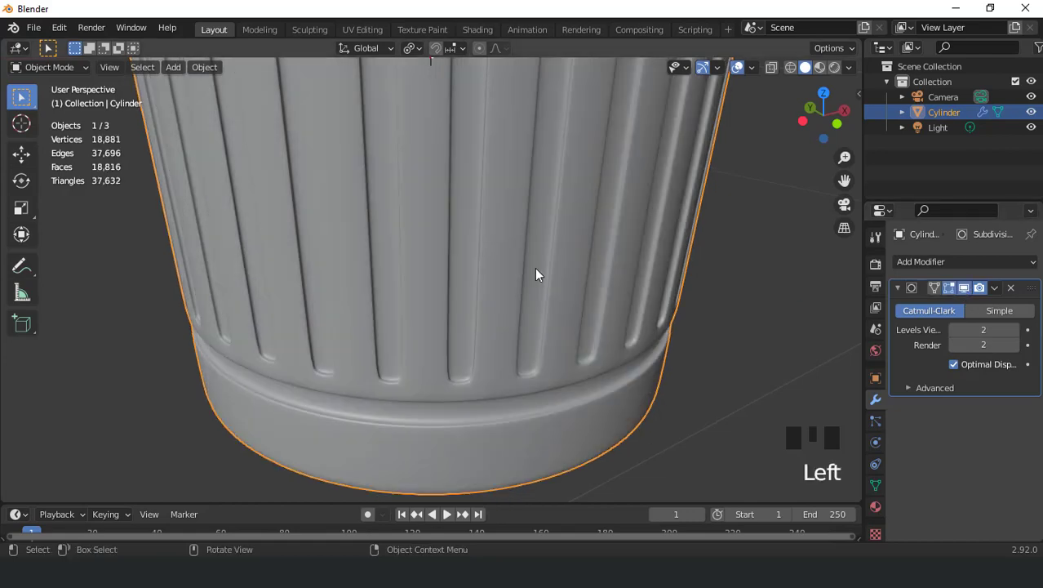
scroll(535, 272, down, 4)
key(KP_1)
scroll(535, 274, down, 2)
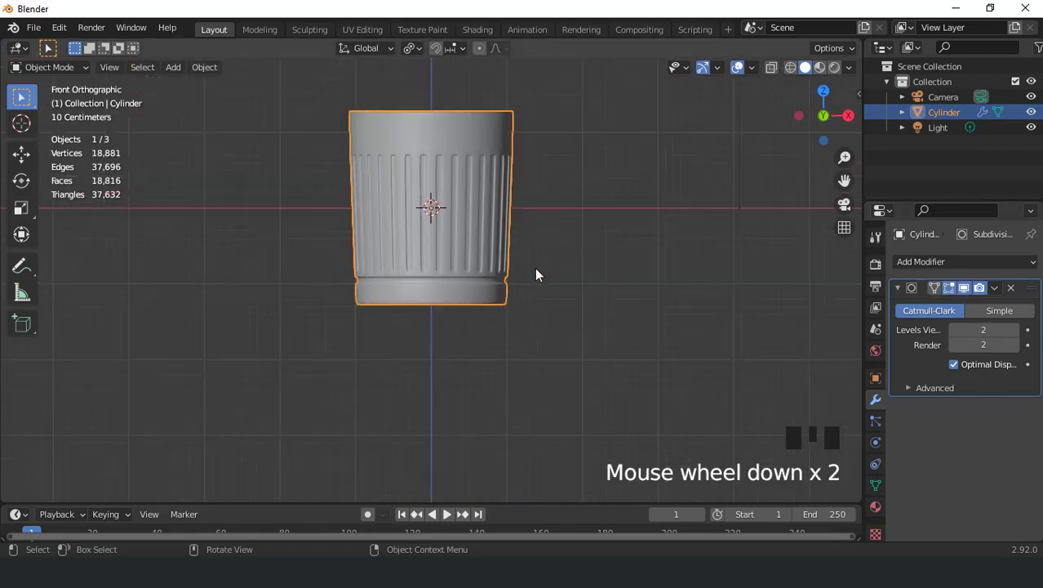
Turn off the subdivision preview and add three evenly spaced horizontal loop cuts across the plain wall between the grooves and the rim, without sliding them.
key(ctrl+KP_8)
key(ctrl+KP_8)
key(ctrl+KP_8)
key(ctrl+KP_8)
key(ctrl+KP_8)
key(ctrl+KP_8)
scroll(536, 275, up, 5)
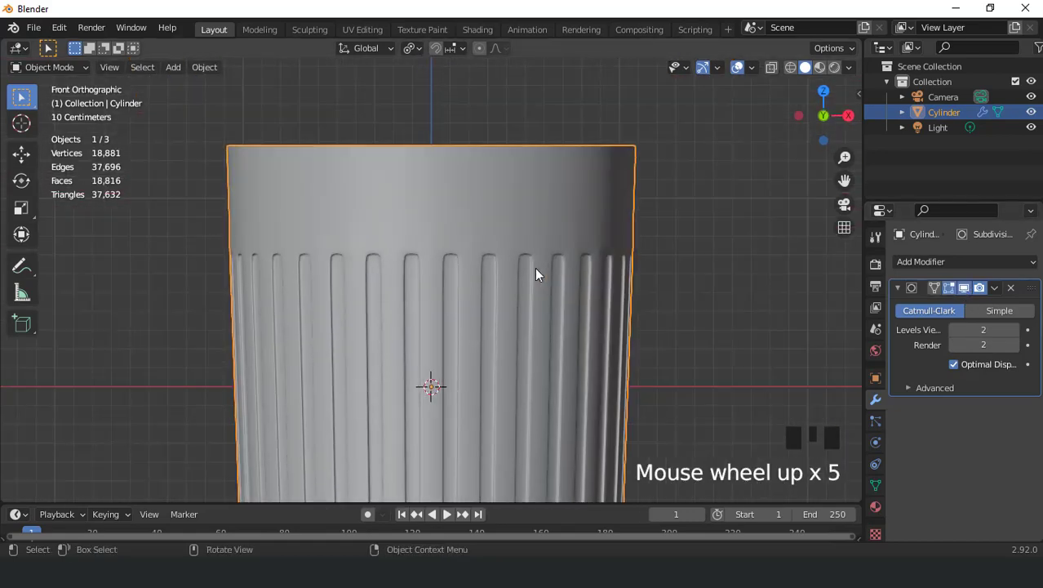
key(Tab)
click(965, 289)
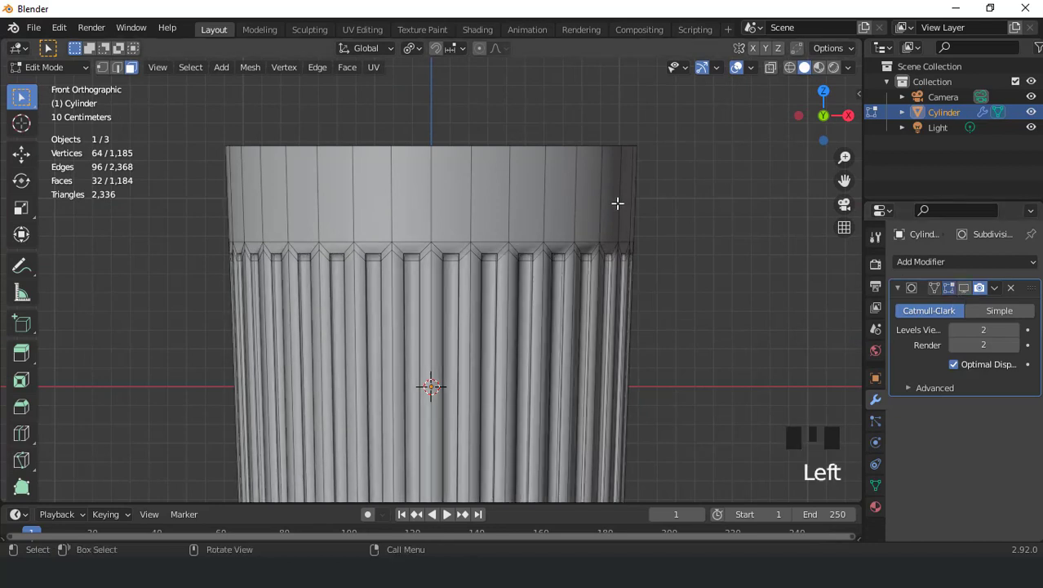
key(ctrl+r)
scroll(618, 204, up, 2)
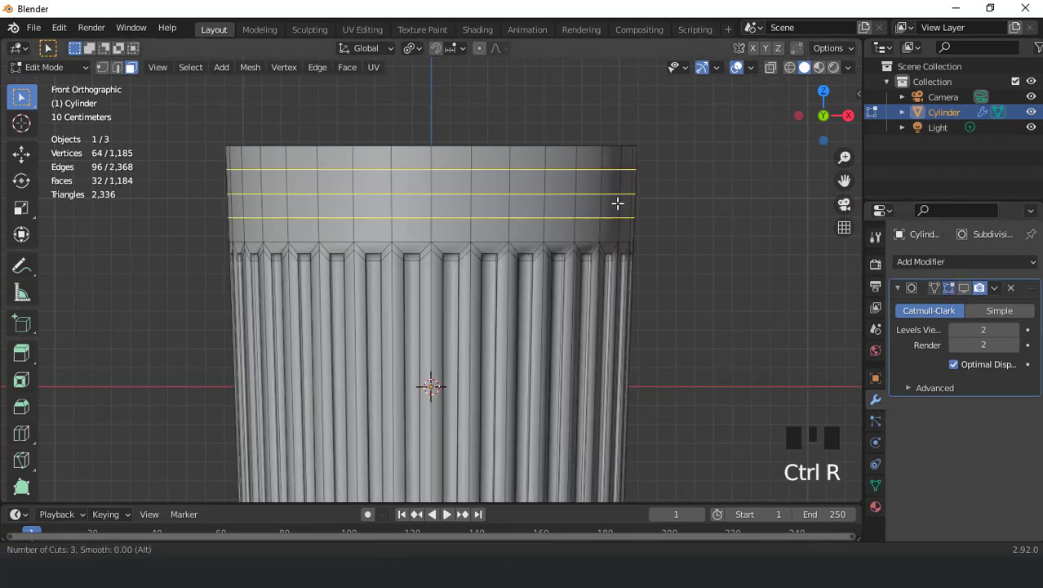
scroll(617, 204, up, 1)
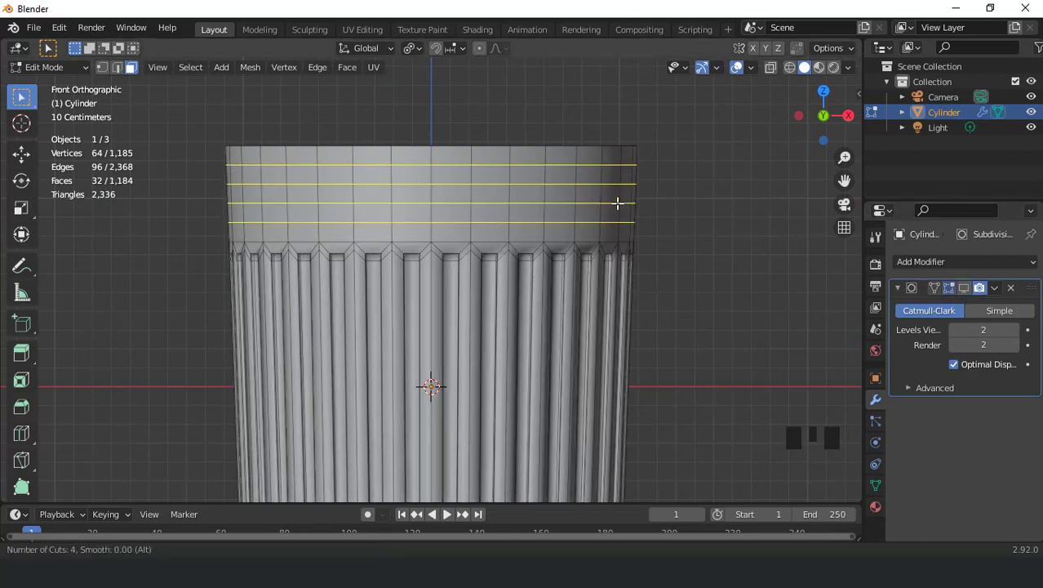
scroll(618, 203, down, 1)
click(618, 204)
right_click(618, 204)
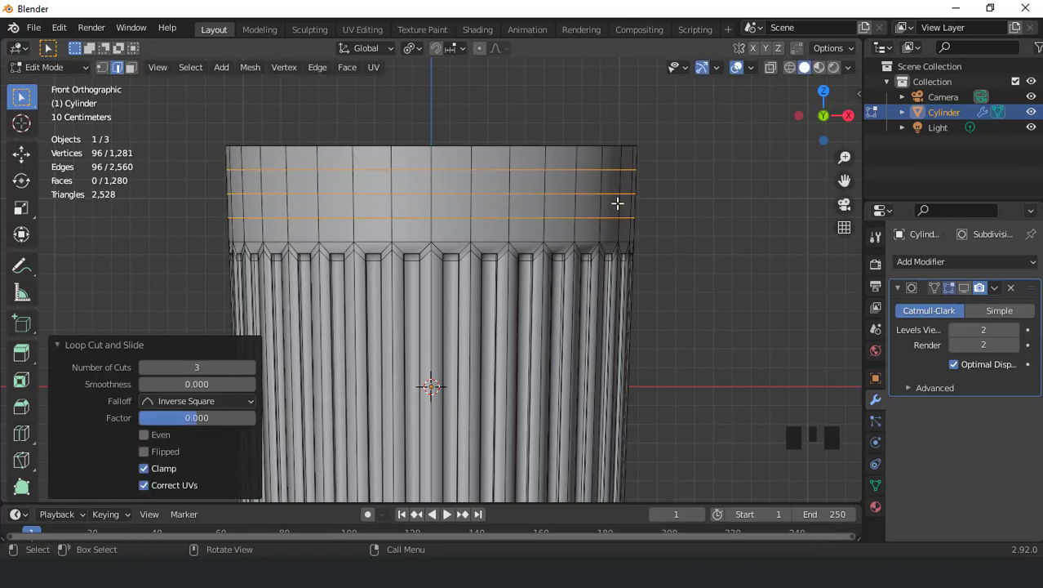
Dissolve the middle one of the three edge loops below the rim.
click(553, 195)
click(553, 192)
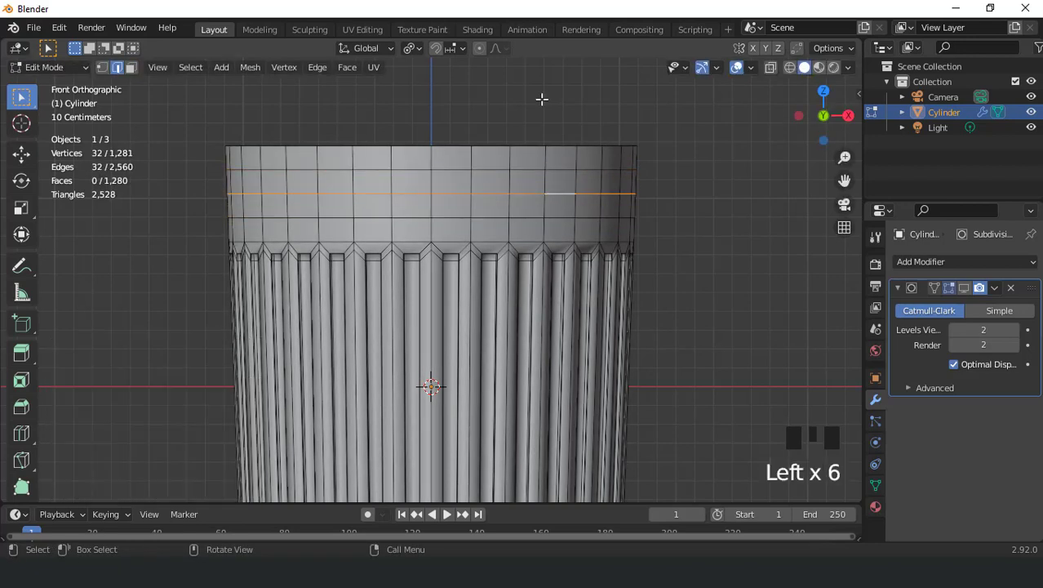
right_click(496, 421)
click(496, 470)
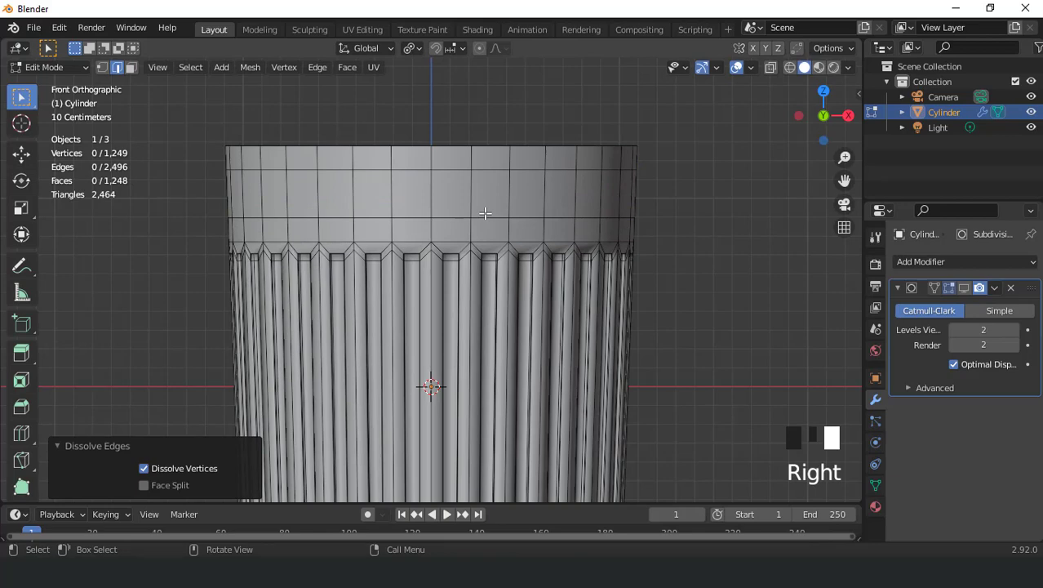
Extrude the wide face ring between the two remaining loops below the rim in place and scale it up to about 1.006.
key(3)
alt+click(487, 189)
middle_drag(487, 190, 512, 272)
scroll(549, 302, up, 3)
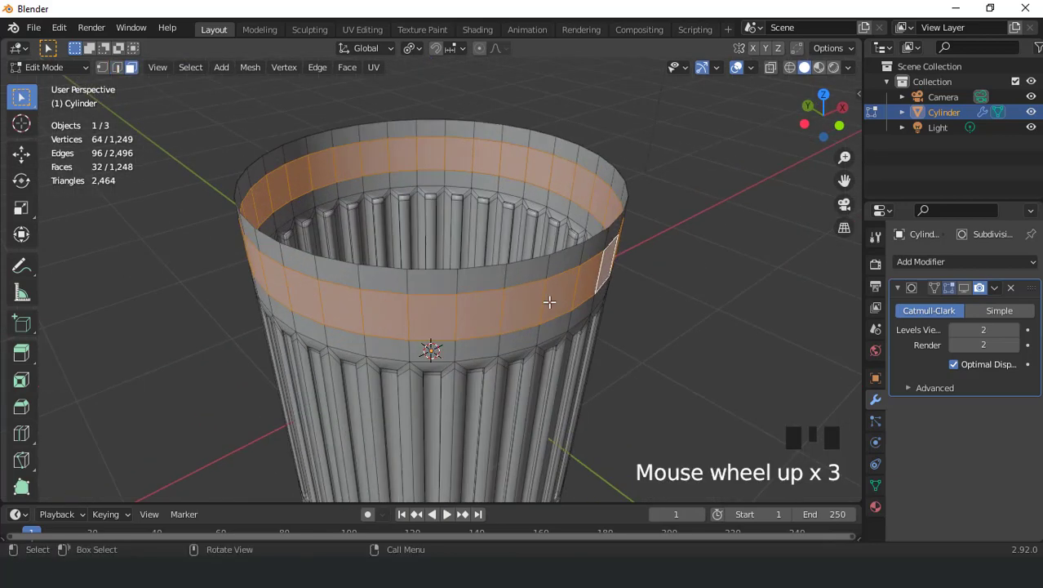
scroll(550, 302, up, 3)
key(e)
right_click(688, 326)
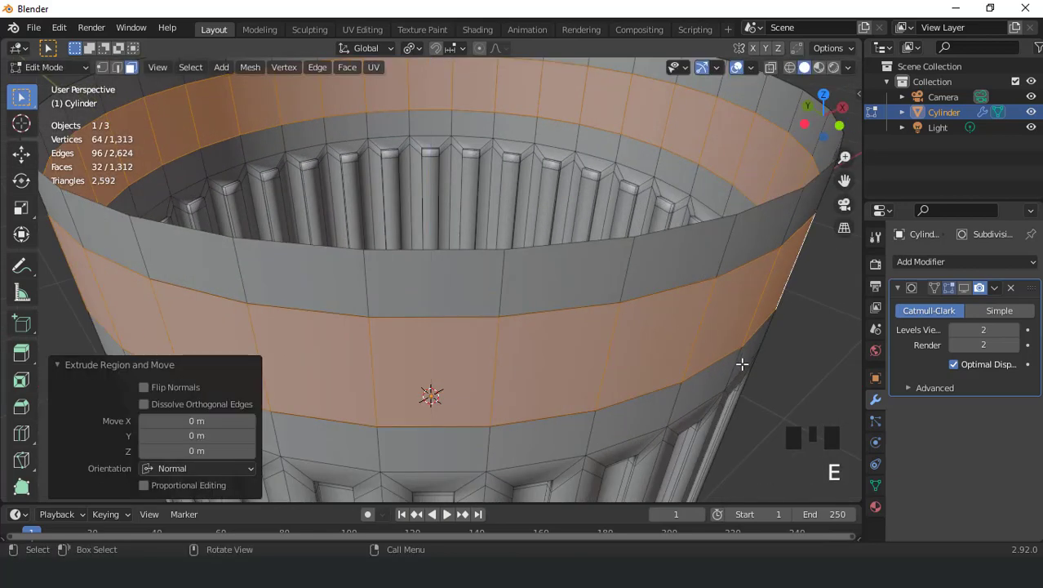
key(s)
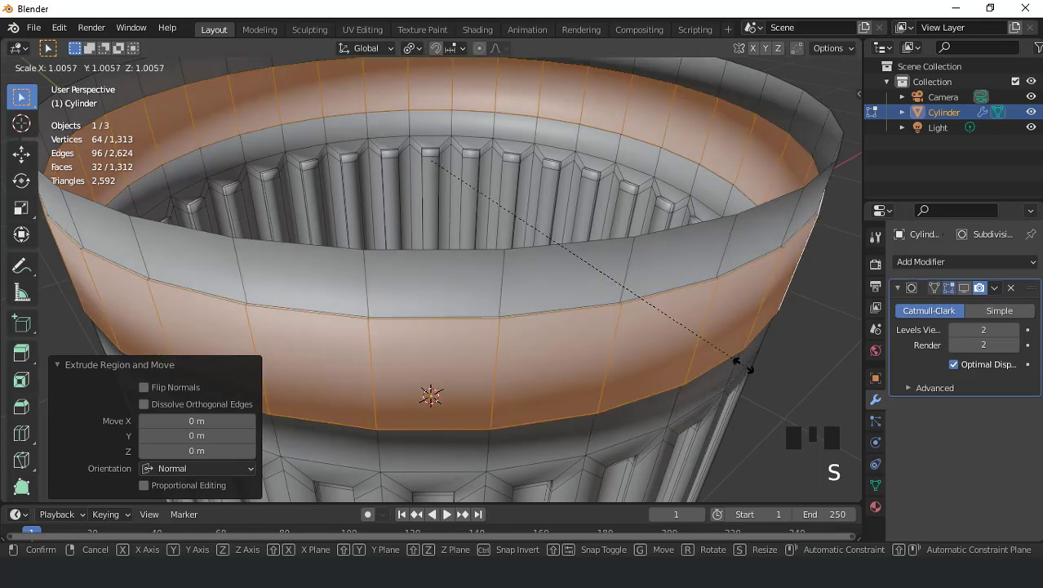
click(742, 363)
Extrude the upper face ring again in place and scale it outward to about 1.009 to form a raised band.
key(e)
right_click(743, 365)
key(s)
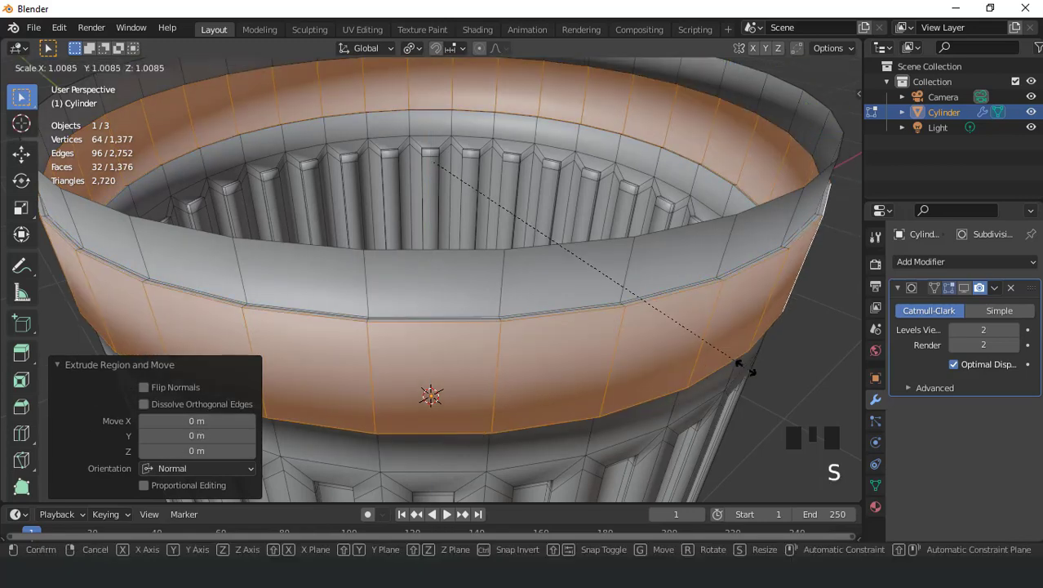
click(743, 371)
Return to Object Mode and turn on the subdivision modifier's viewport display to view the raised band from the front.
key(Tab)
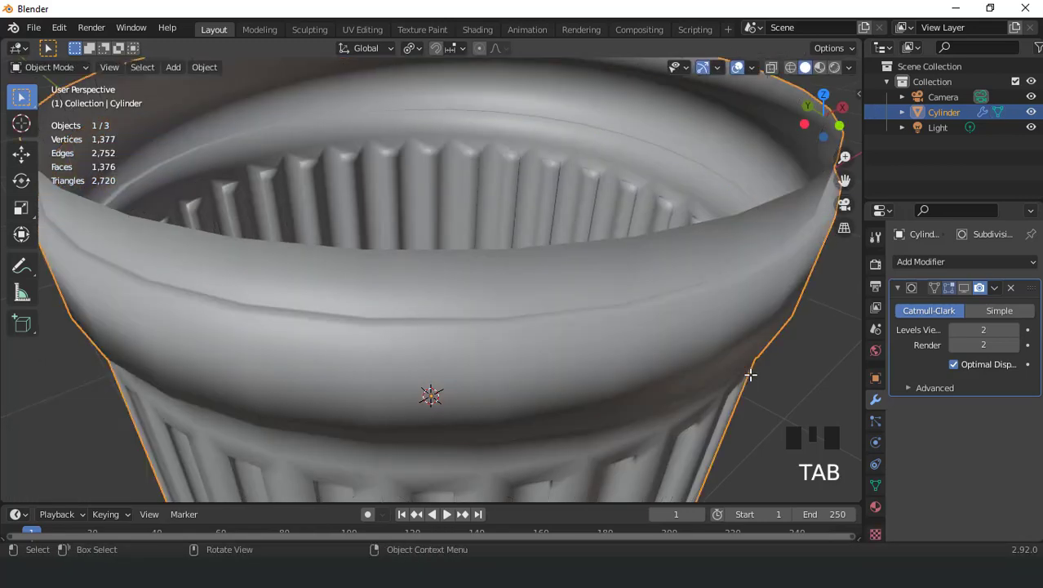
key(KP_1)
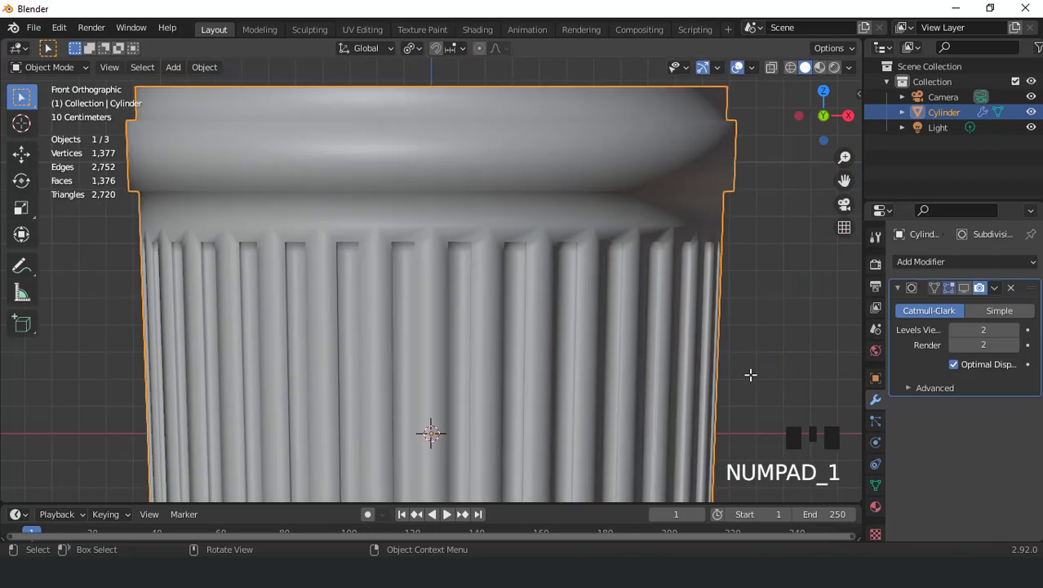
click(963, 288)
scroll(677, 214, down, 3)
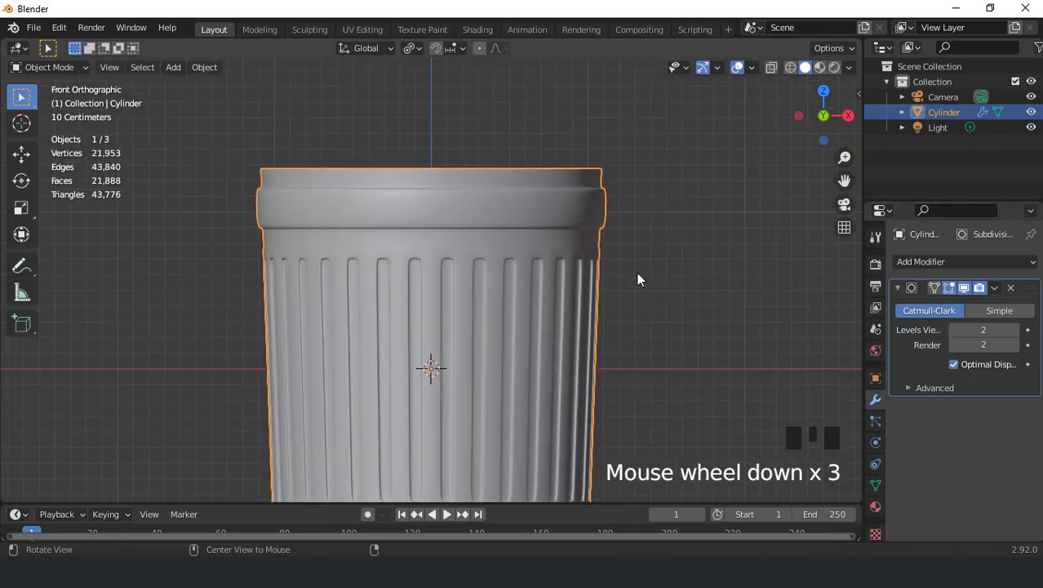
Examine the smoothed cup from above and from the front without viewport overlays, then restore the overlays.
middle_drag(638, 278, 642, 287)
click(739, 68)
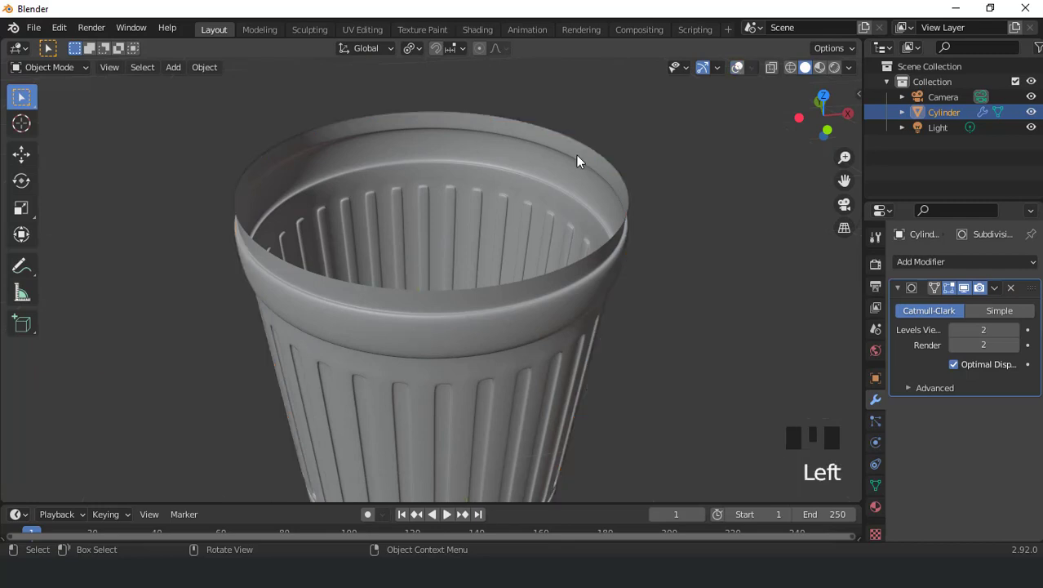
middle_drag(577, 158, 456, 168)
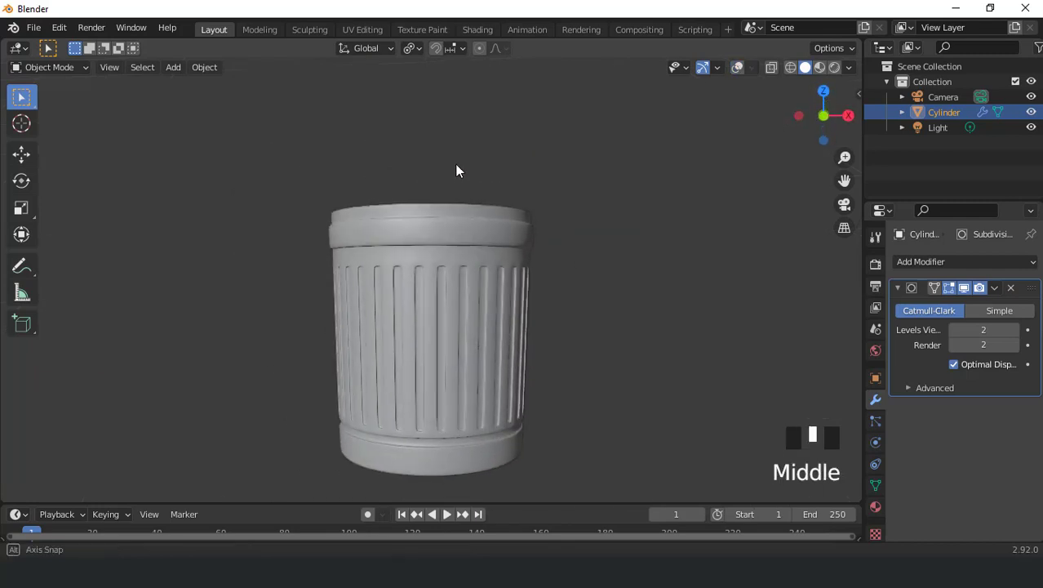
key(KP_1)
scroll(492, 199, up, 2)
middle_drag(492, 198, 539, 262)
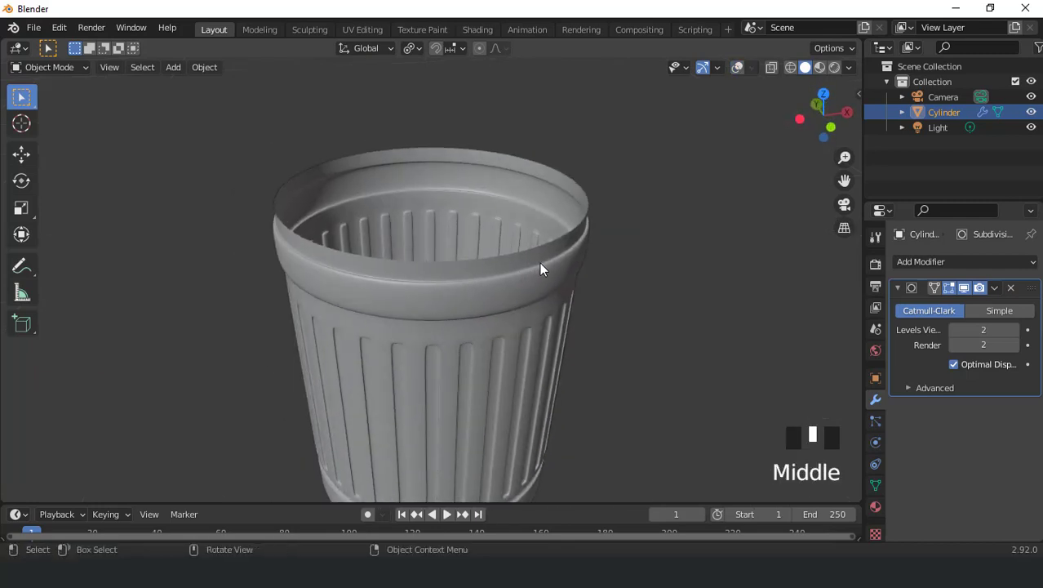
scroll(539, 262, up, 2)
click(737, 68)
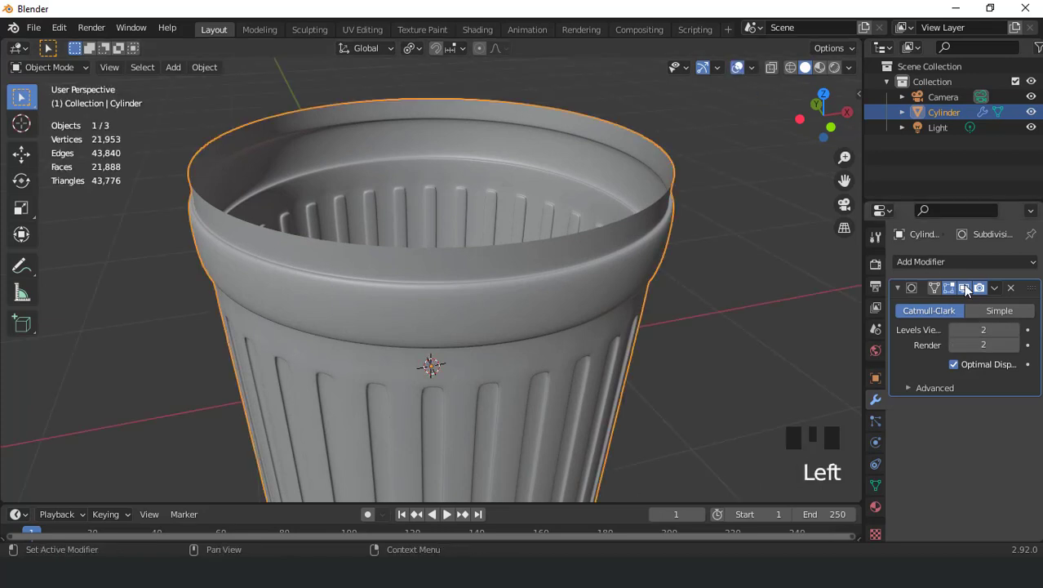
With subdivision display off, scale the raised band's face ring slightly inward in X and Y only, then show the subdivision again.
scroll(718, 305, up, 2)
key(Tab)
key(s)
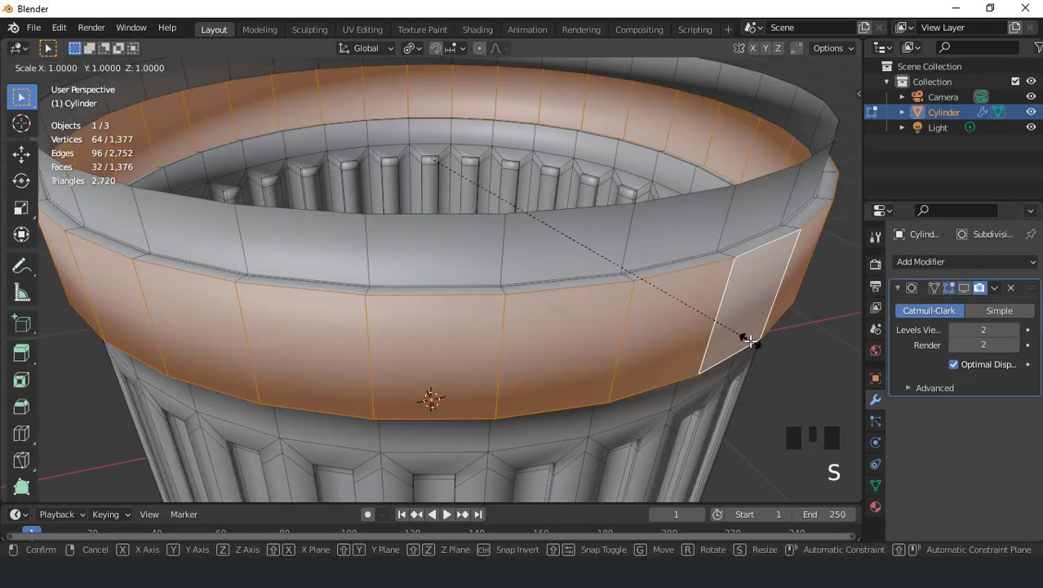
key(shift+z)
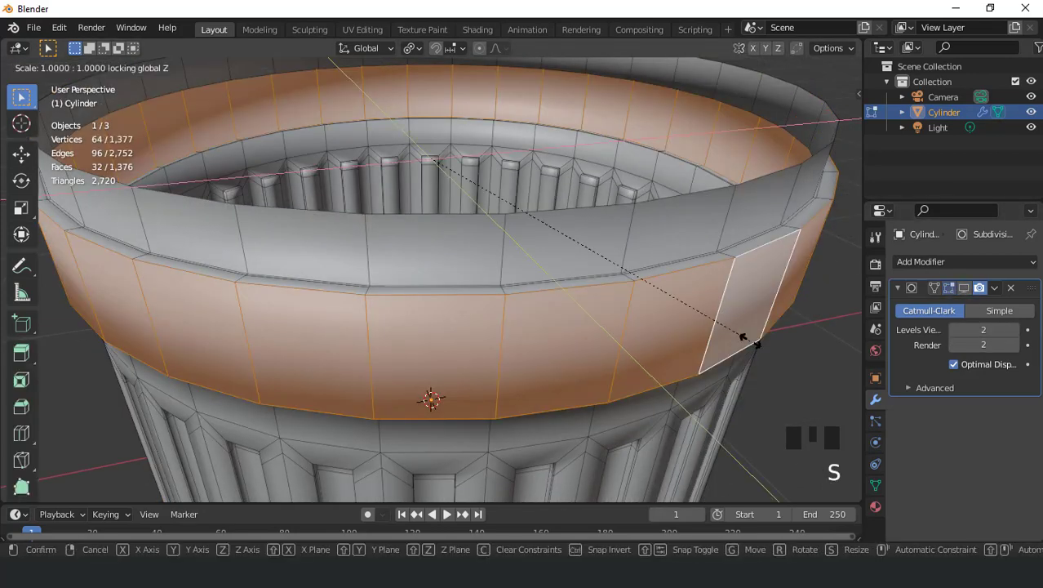
click(771, 336)
key(Tab)
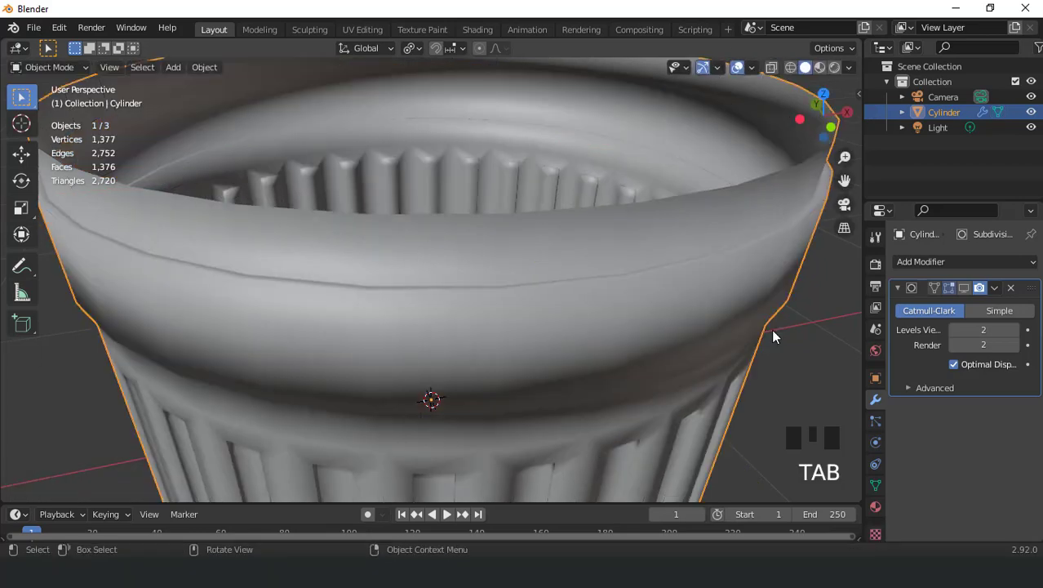
click(963, 288)
Examine the adjusted band and the whole cup from the front, both smoothed and as the editable mesh.
scroll(650, 270, down, 3)
middle_drag(650, 270, 585, 207)
key(KP_1)
scroll(585, 206, down, 3)
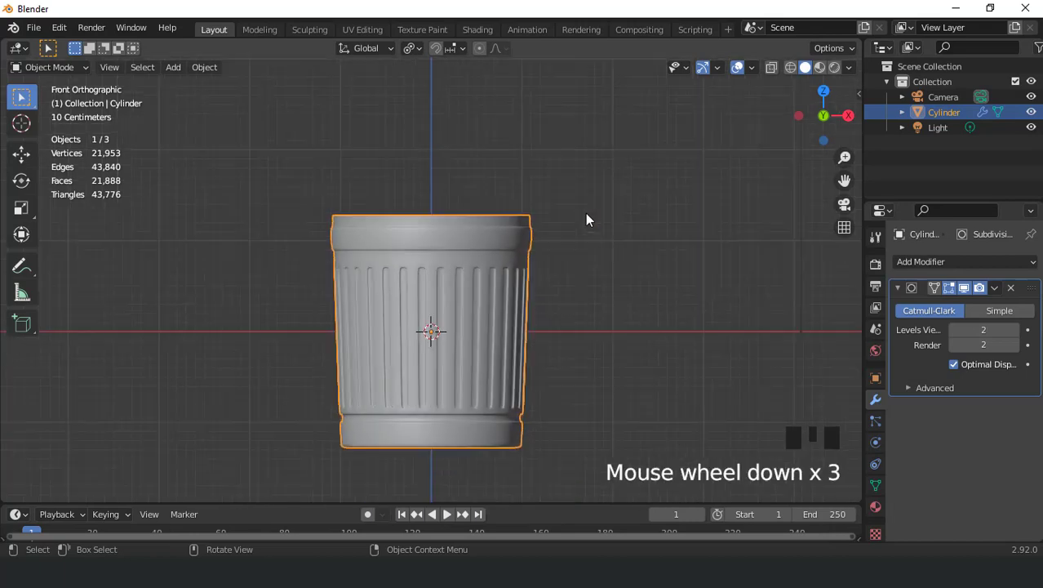
scroll(585, 219, up, 2)
key(Tab)
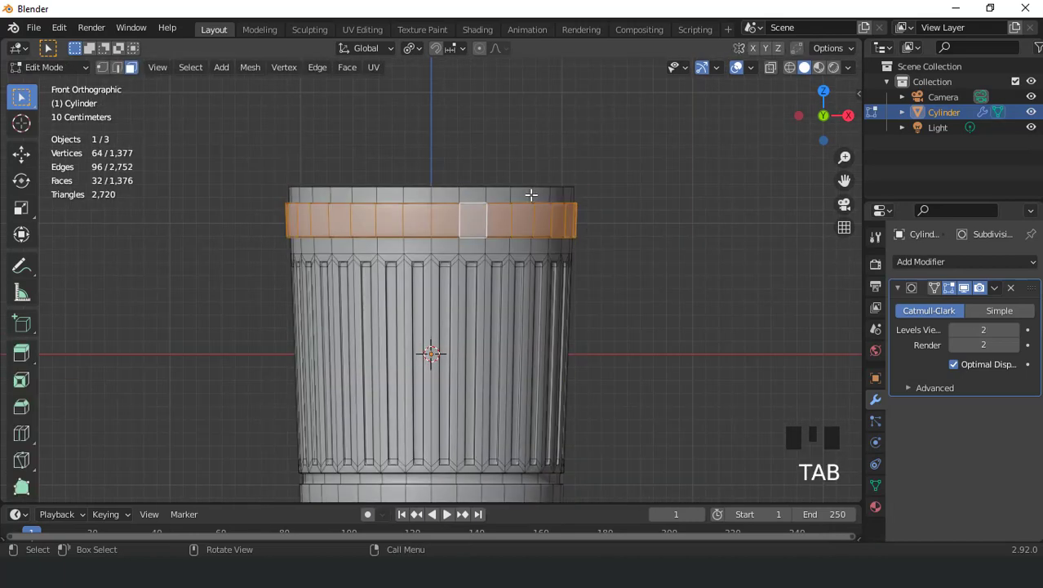
mouse_move(530, 195)
middle_down()
mouse_move(539, 235)
mouse_move(515, 197)
middle_up()
scroll(515, 197, down, 3)
scroll(521, 202, up, 2)
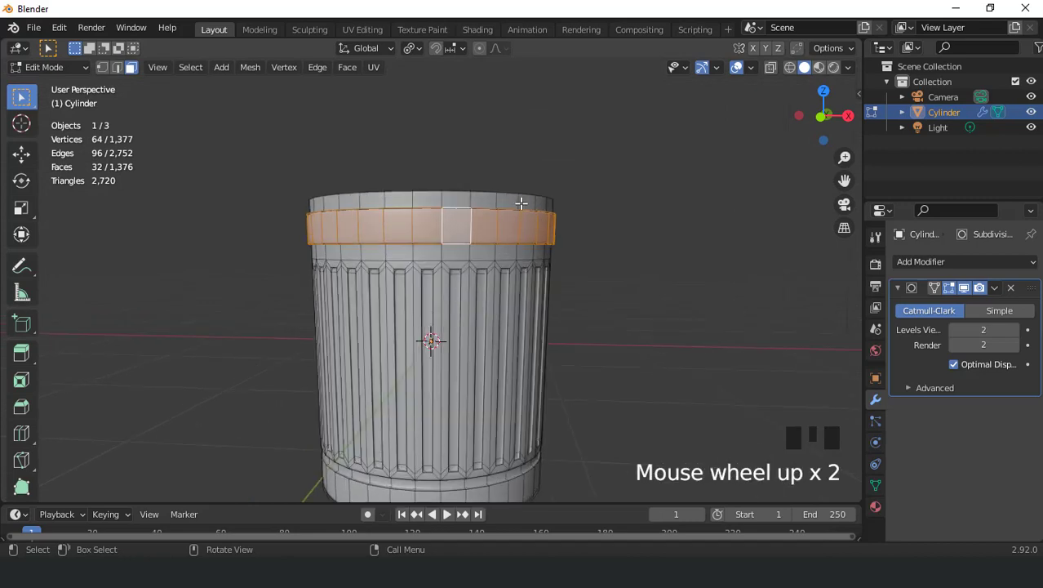
key(Tab)
key(KP_1)
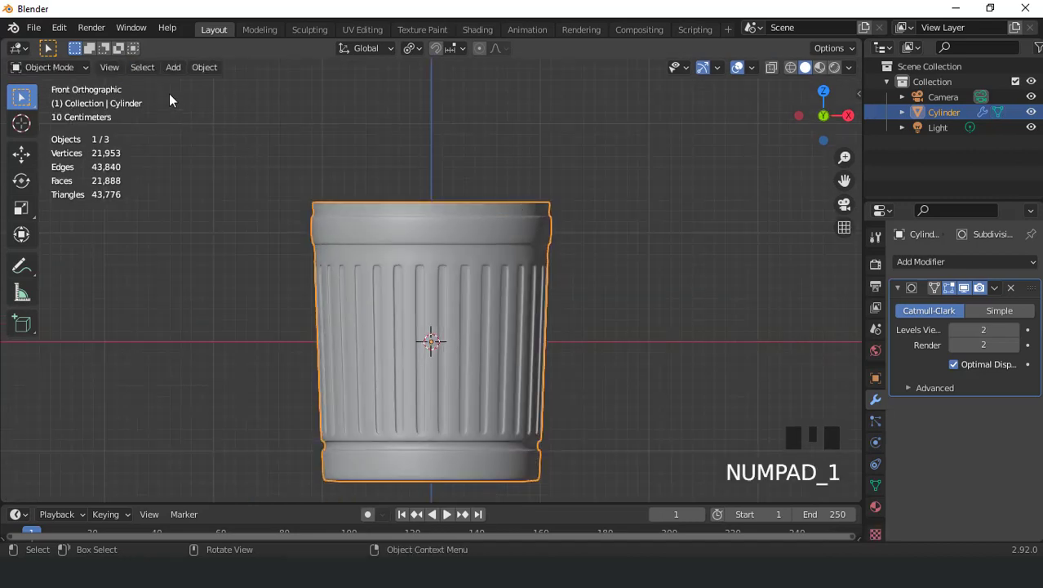
Add a mesh circle with 46 vertices.
click(174, 67)
mouse_move(190, 87)
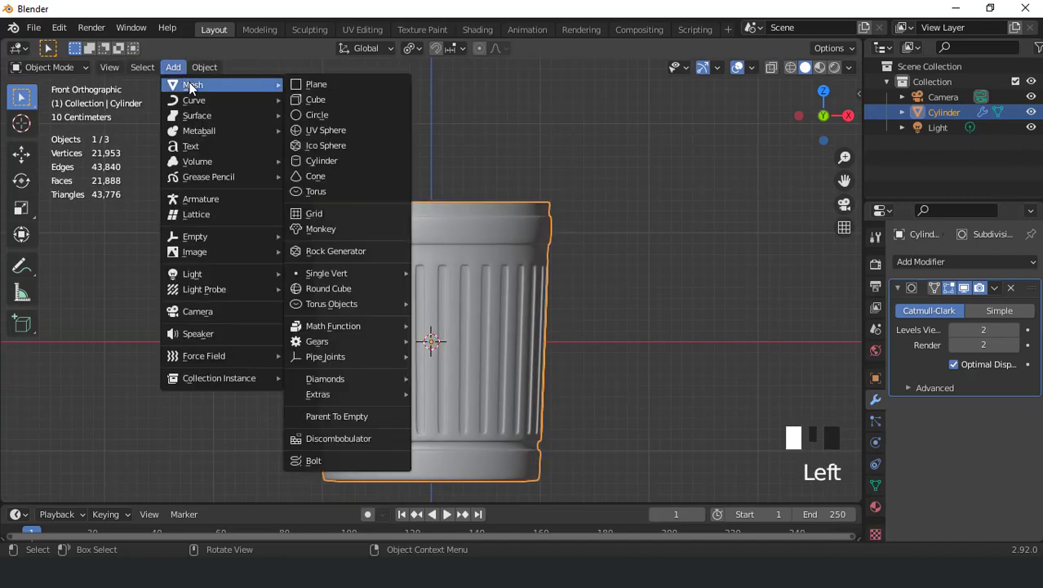
click(330, 115)
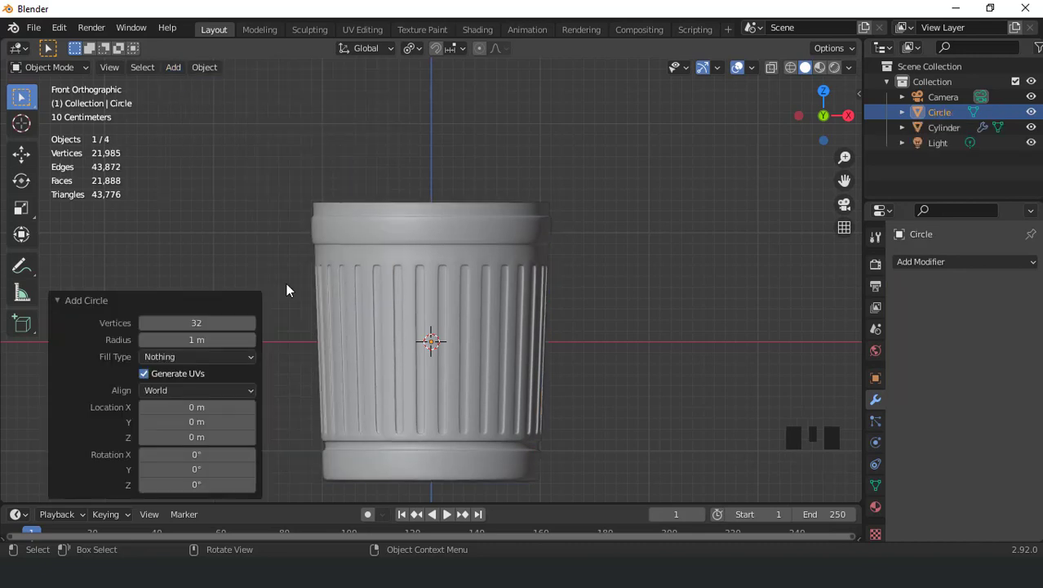
click(196, 322)
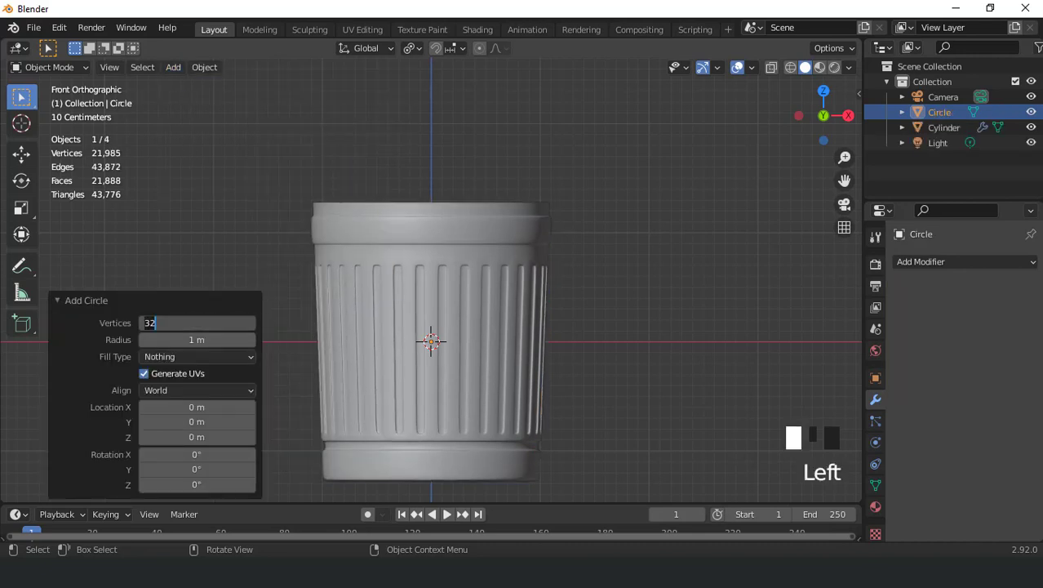
text(46)
key(Return)
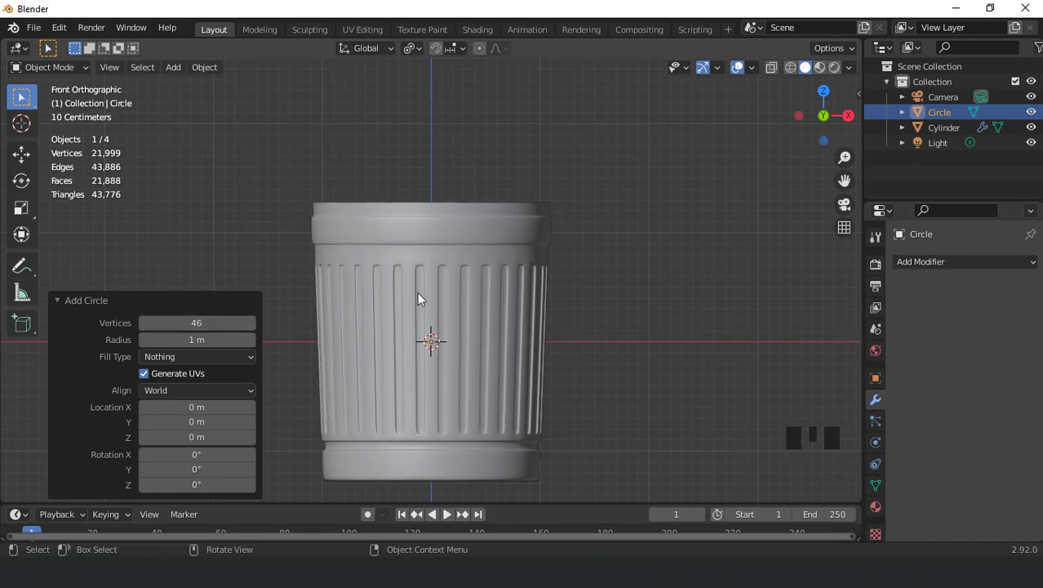
Move the circle up about 1.32 m along Z, just above the cup's rim.
key(g)
key(z)
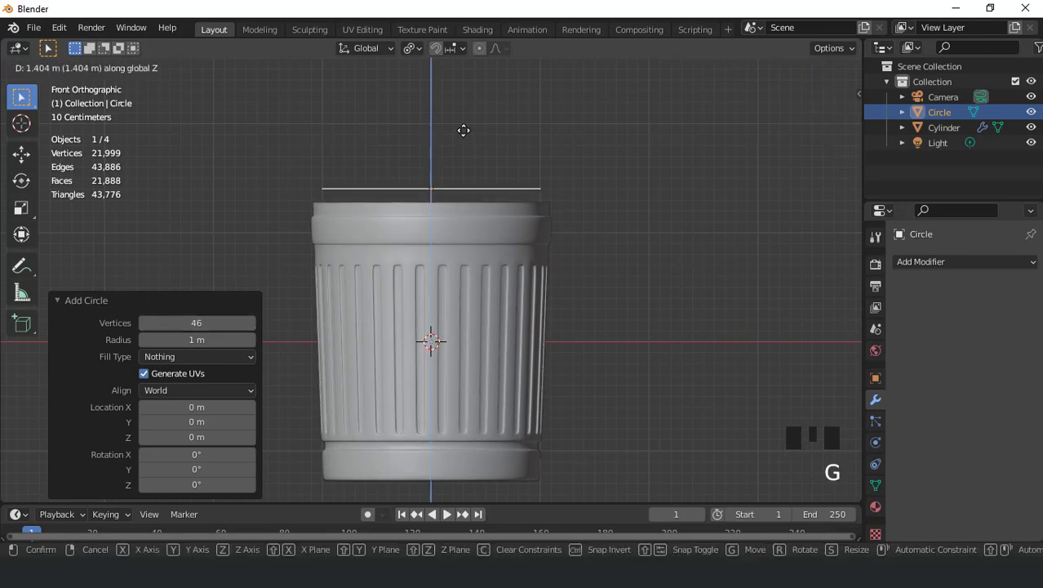
click(463, 139)
Scale the circle to 1.1 and lower it about 0.16 m along Z to the raised band's upper edge.
key(KP_7)
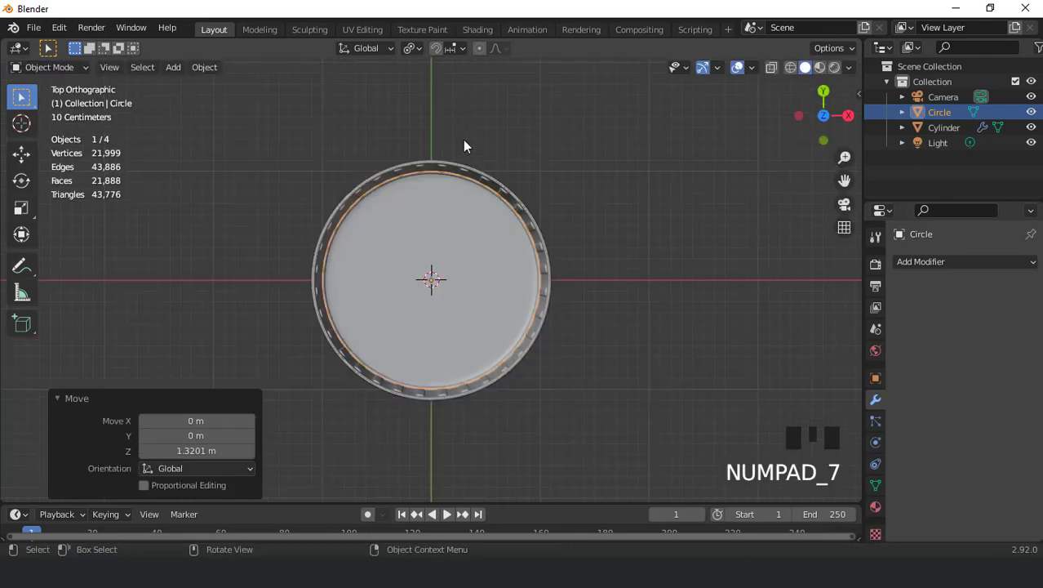
scroll(621, 260, up, 2)
key(s)
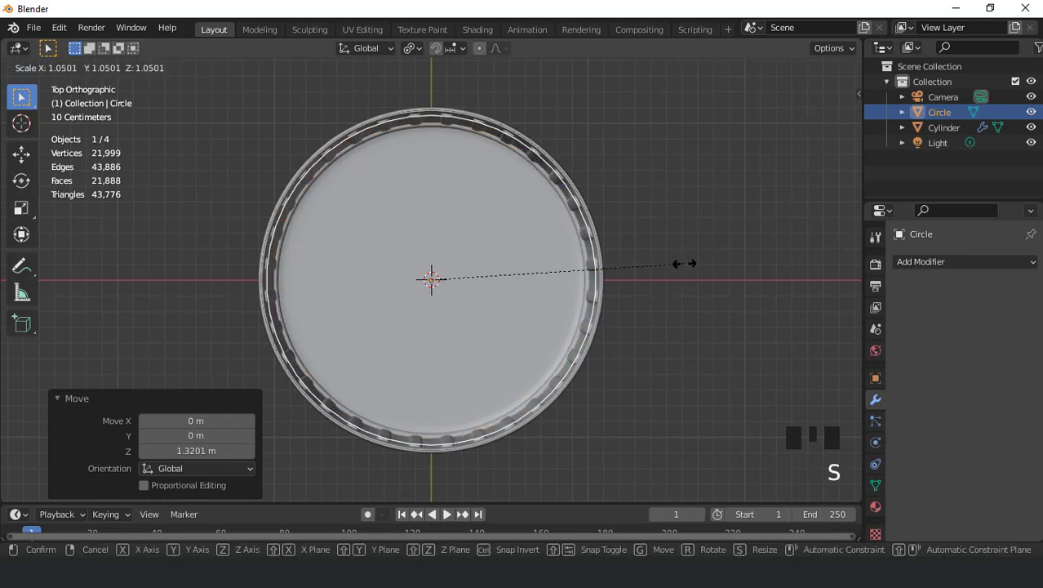
text(1.1)
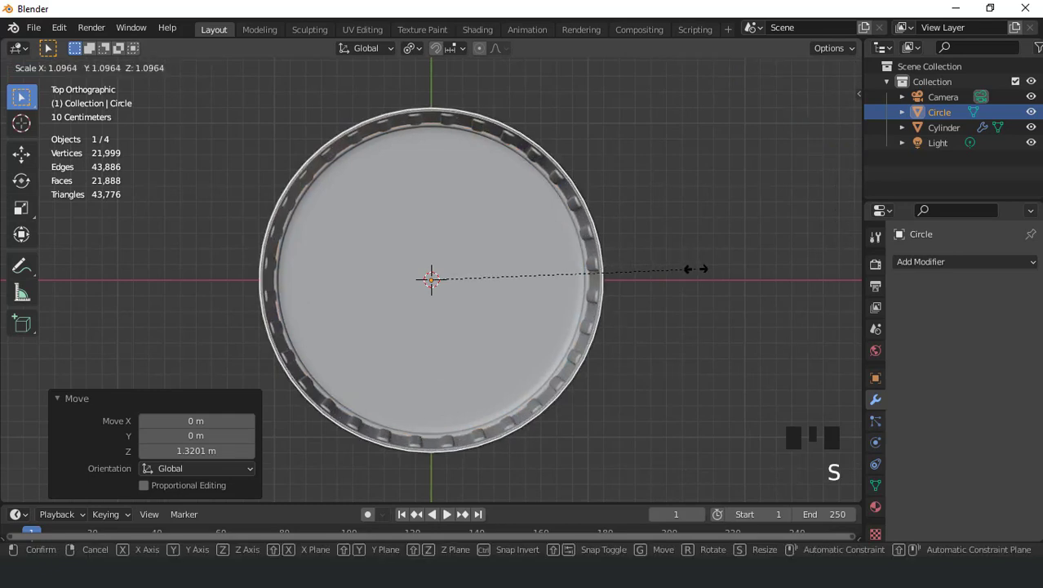
key(Return)
key(KP_1)
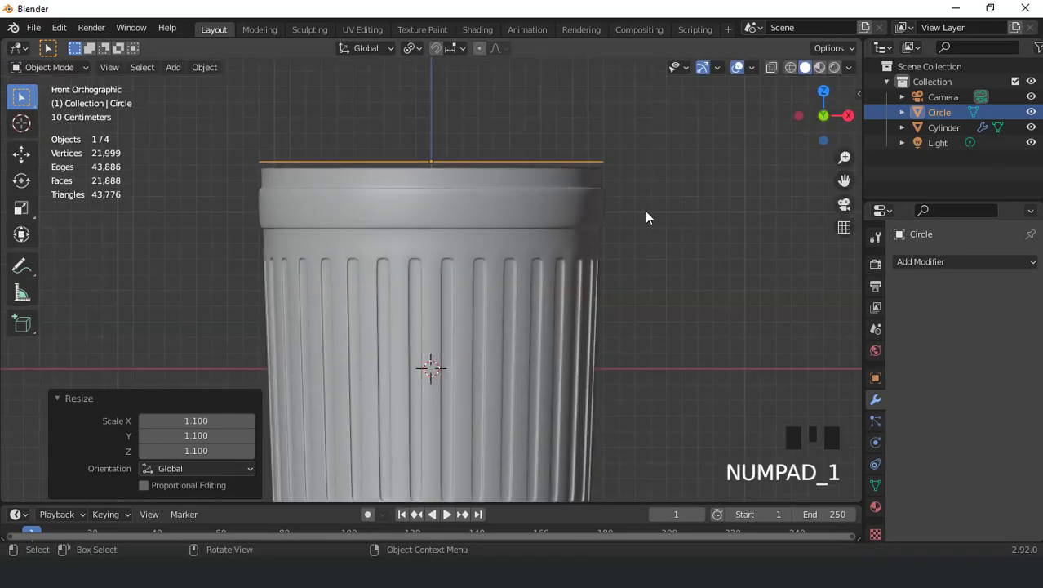
key(g)
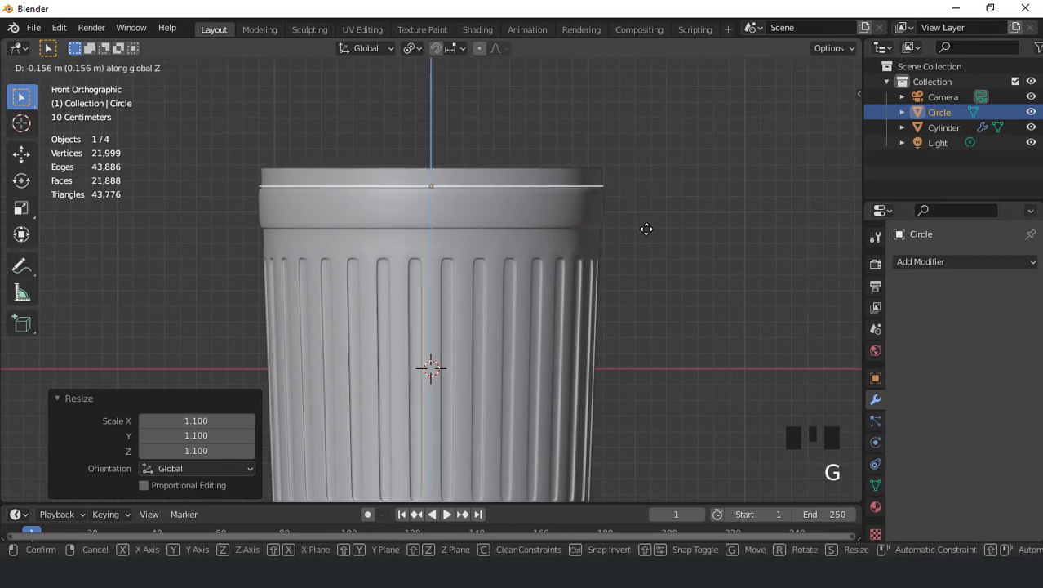
click(647, 229)
Extrude the circle's vertices up about 0.2 m along Z and fill the upper loop with a face to form a lid.
key(Tab)
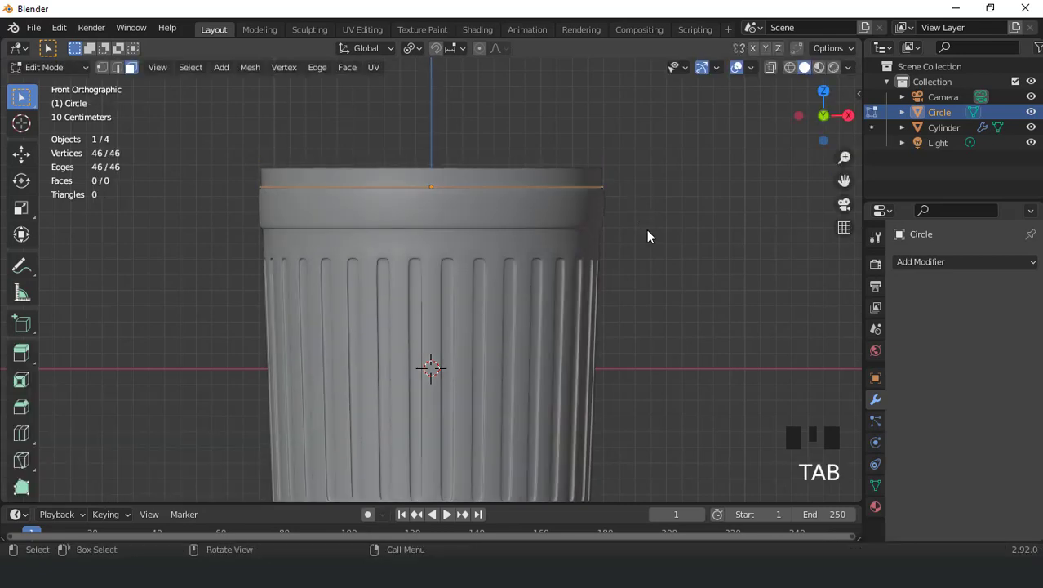
key(1)
key(e)
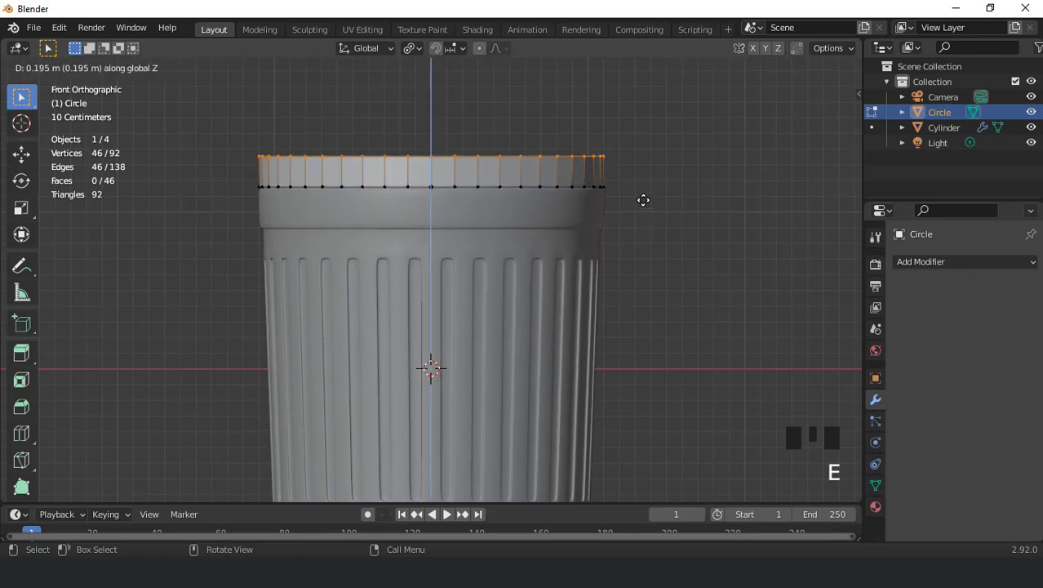
click(643, 196)
middle_drag(642, 197, 594, 235)
key(f)
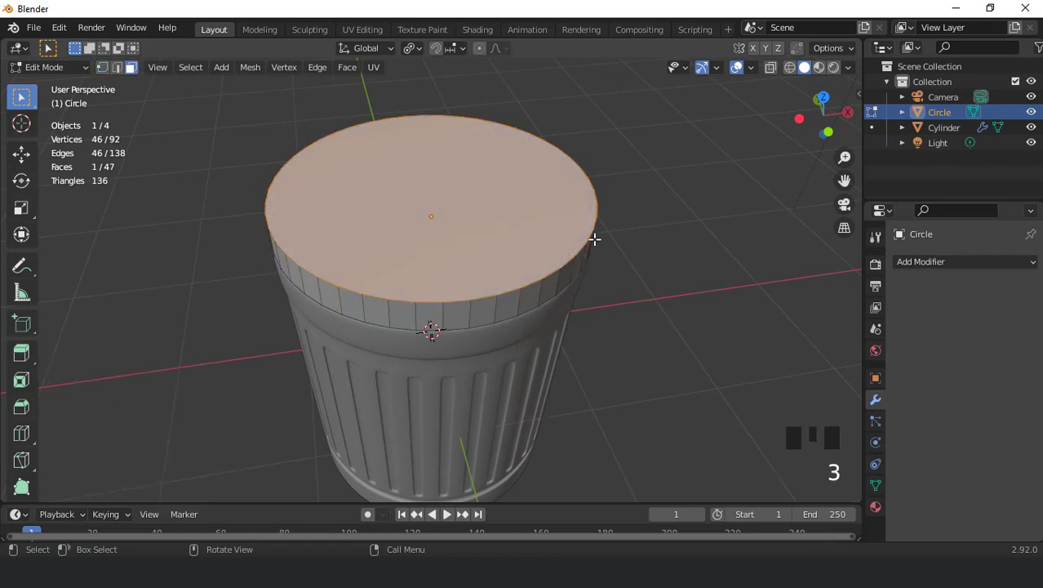
Inset the lid's top face by about 0.67 m.
key(KP_7)
key(i)
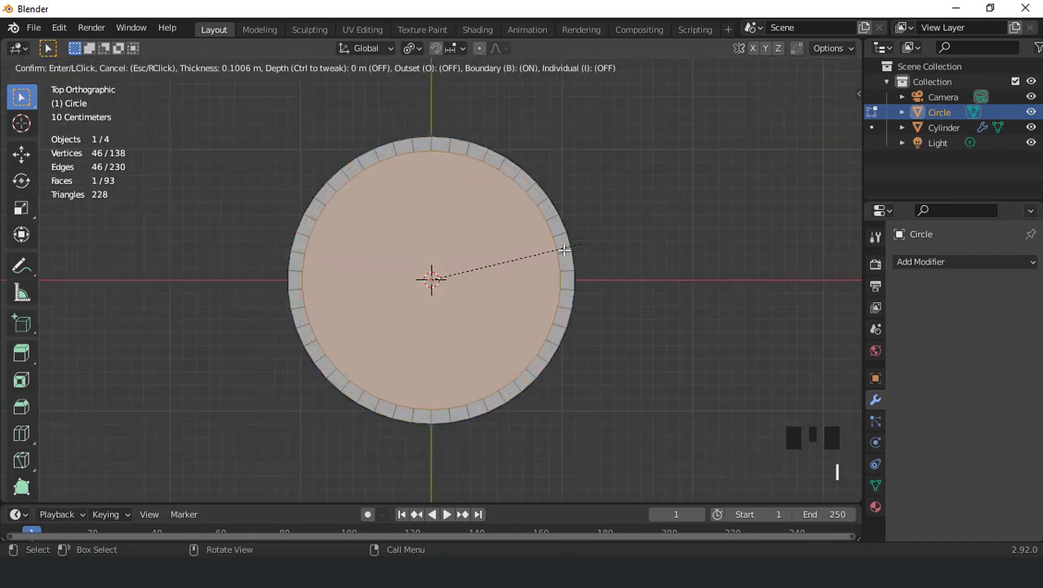
click(503, 280)
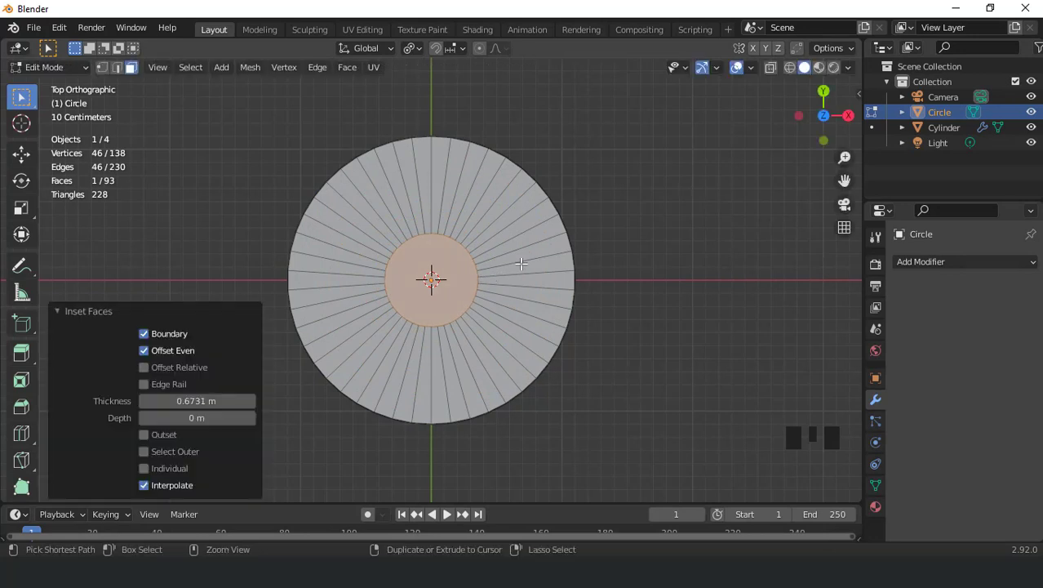
Add four evenly spaced loop cuts to the ring of faces around the lid's centre face.
key(ctrl+r)
scroll(521, 264, up, 2)
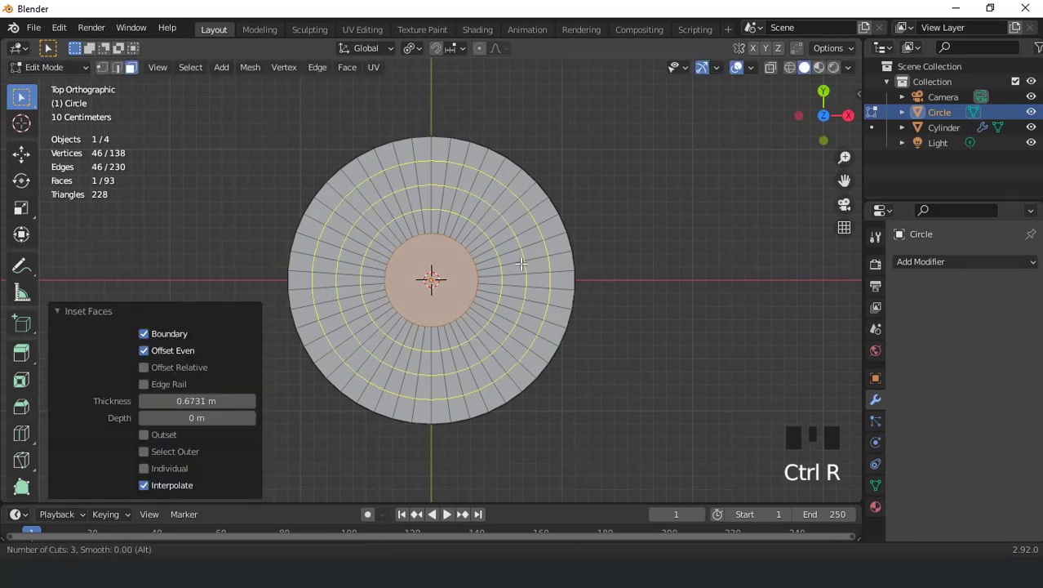
scroll(520, 263, up, 1)
click(522, 262)
click(522, 262)
Select the lid's centre face plus all but the outermost top ring and extrude them slightly upward.
middle_drag(521, 262, 491, 274)
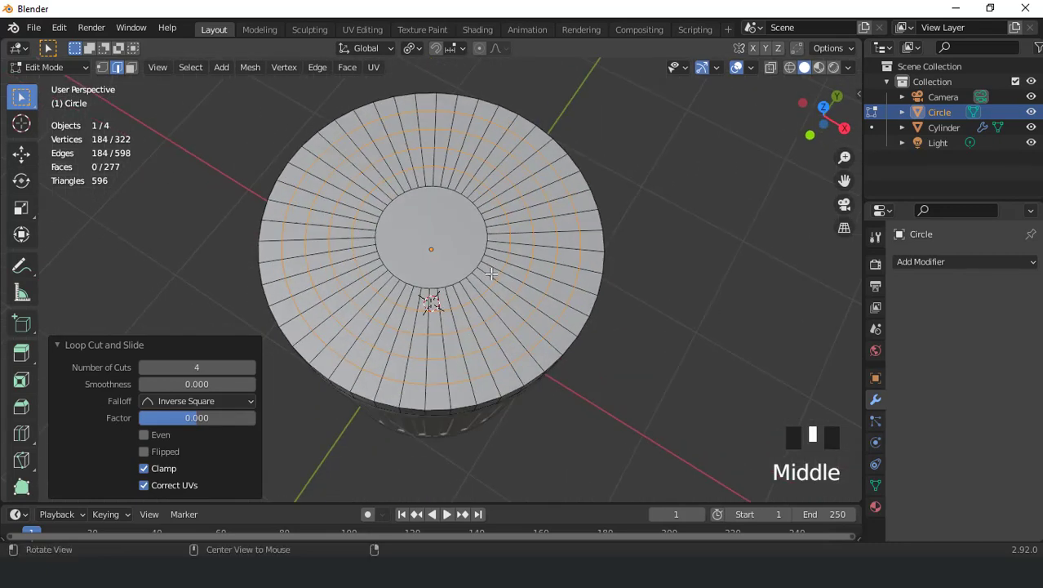
key(3)
click(438, 236)
key(ctrl+KP_Add)
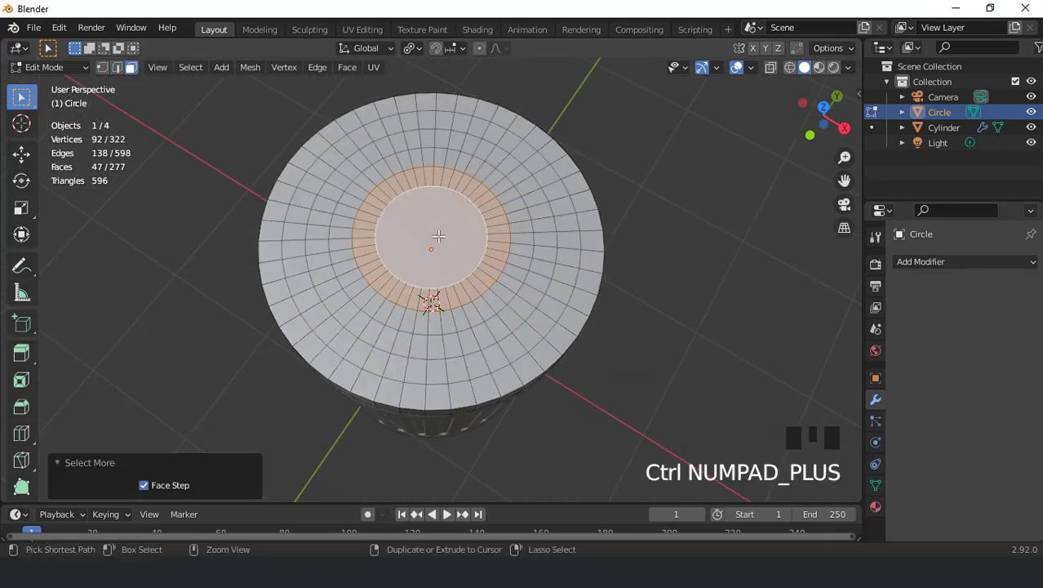
key(ctrl+KP_Add)
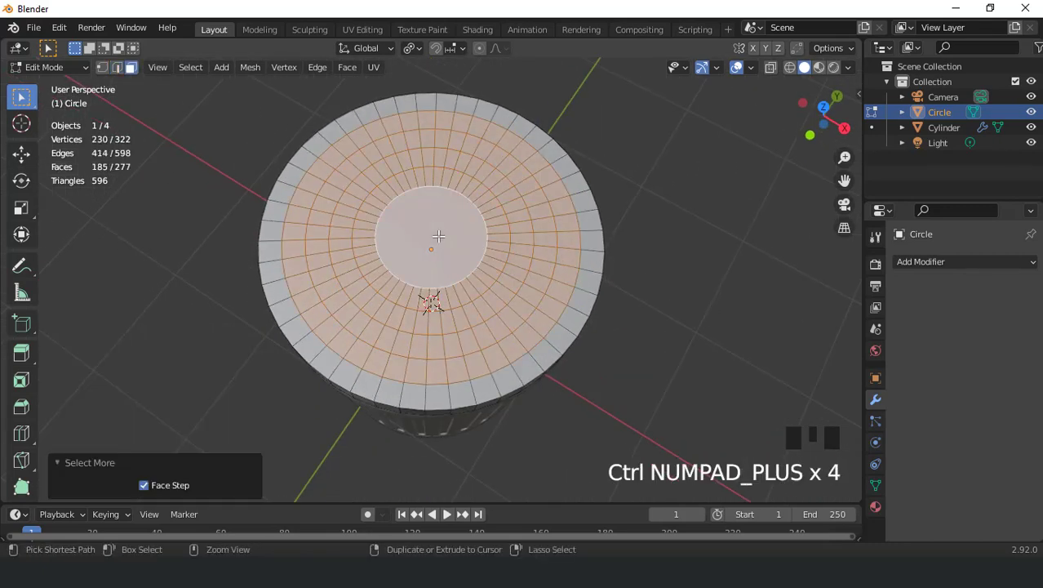
middle_drag(514, 284, 538, 202)
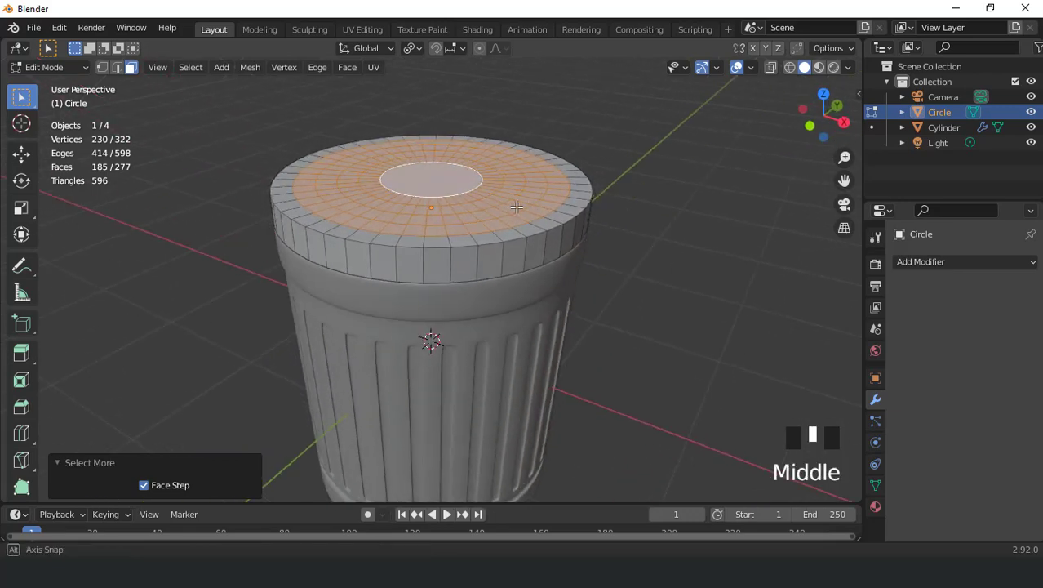
scroll(538, 203, up, 1)
key(e)
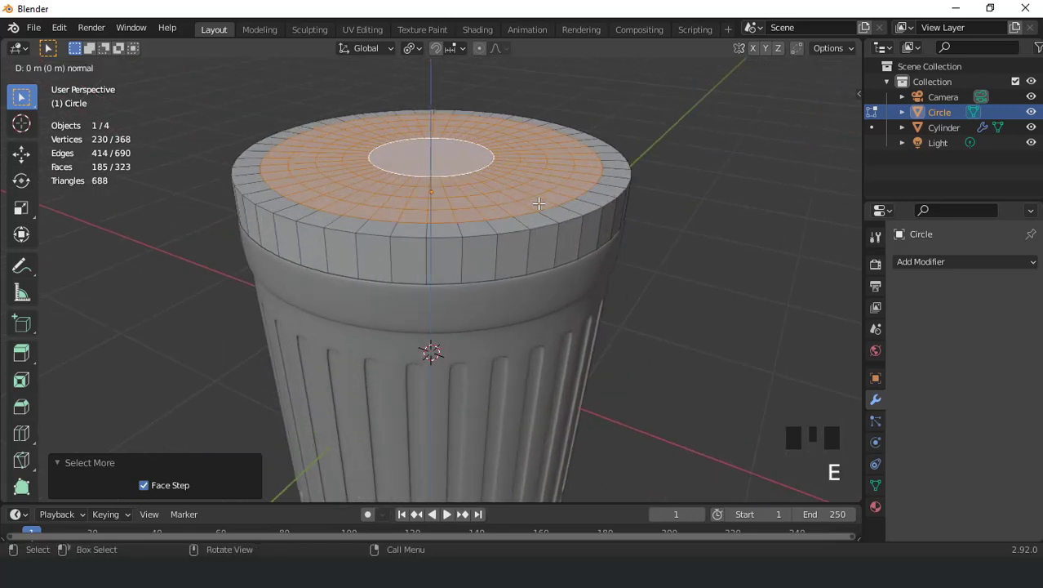
click(540, 200)
Shrink the selection by one face ring and extrude the remaining lid faces about 0.013 m upward.
key(ctrl+KP_Subtract)
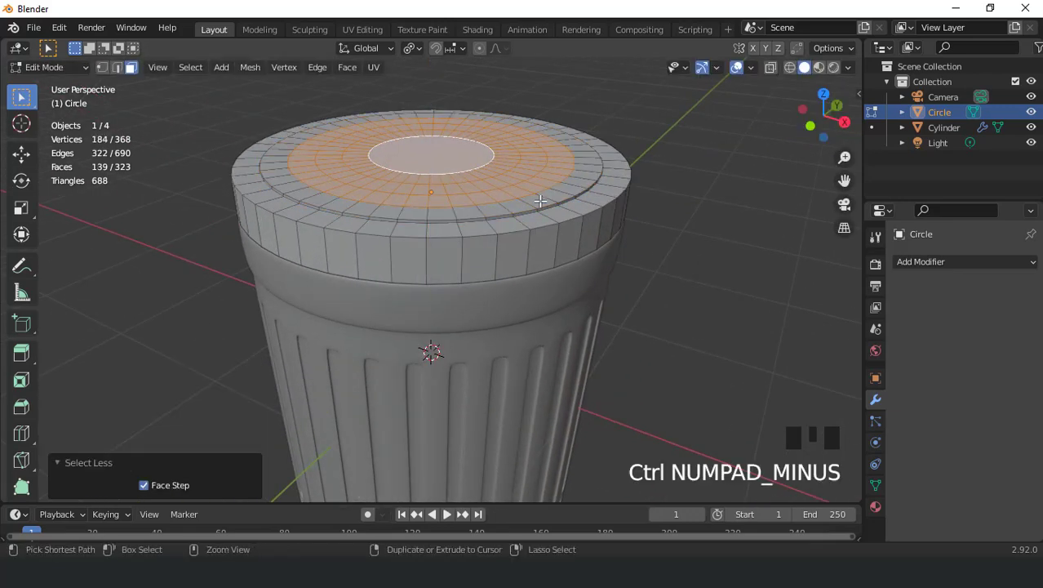
key(e)
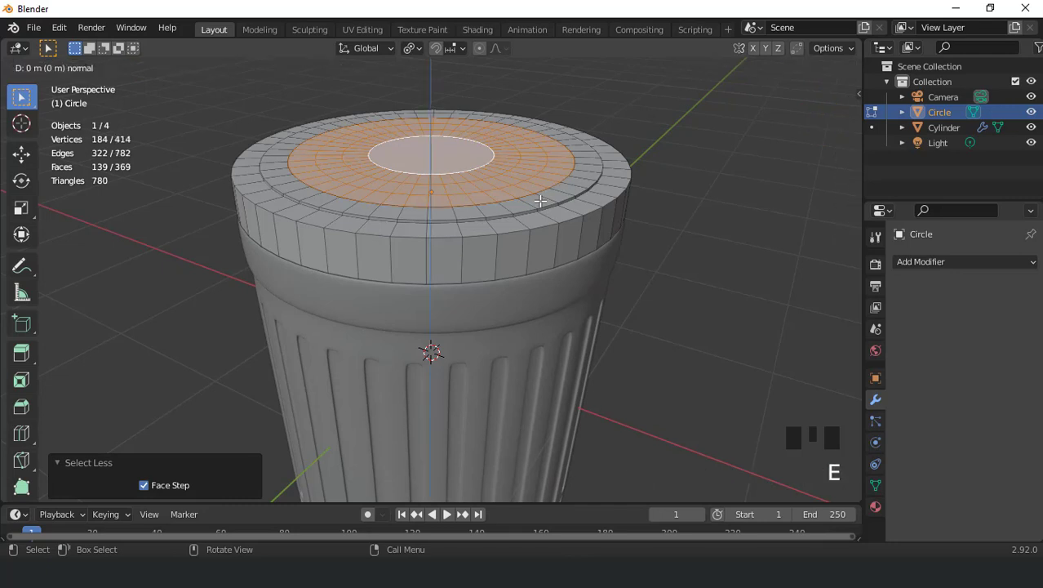
click(540, 199)
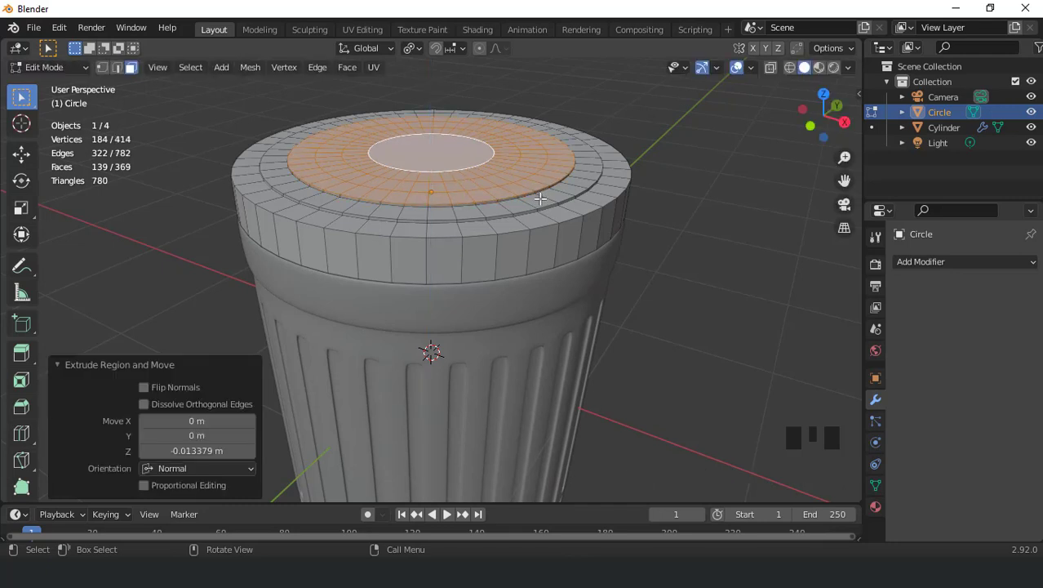
Shrink the lid's face selection by one ring and extrude the remaining faces about 0.009 m upward.
key(ctrl+KP_Subtract)
key(e)
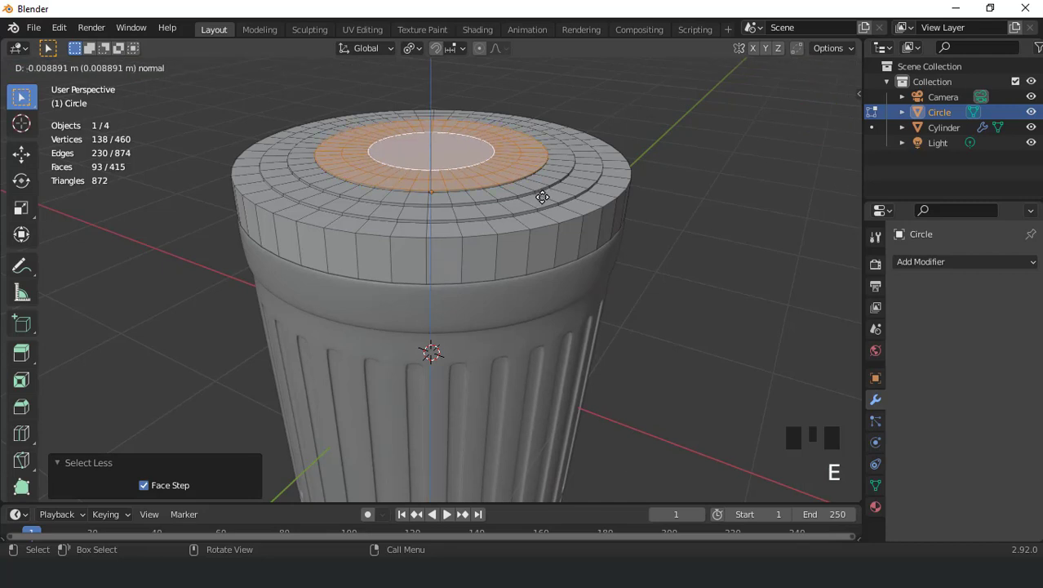
click(543, 197)
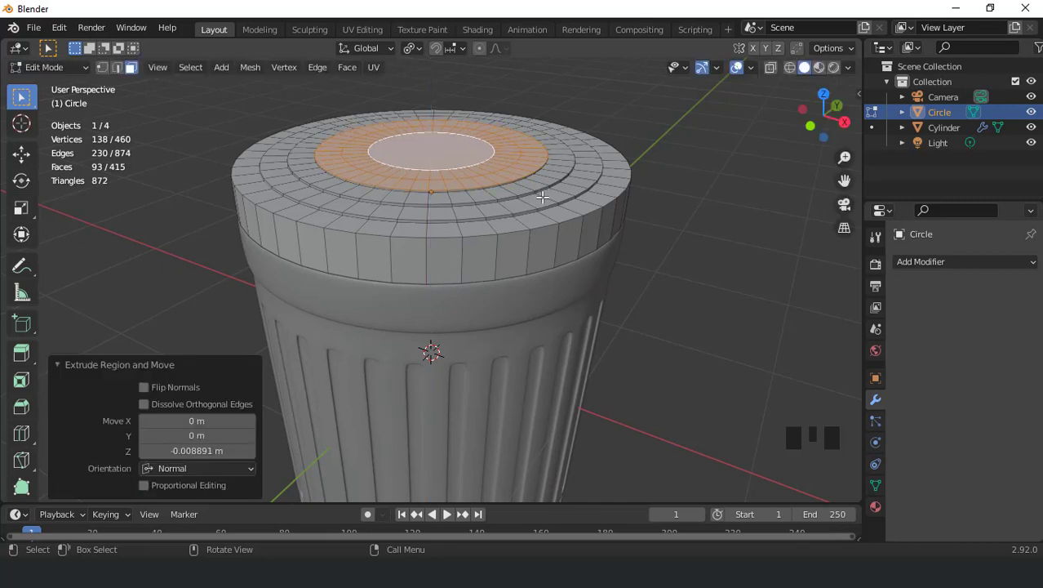
Raise the newly extruded lid faces by about 0.0026 m along Z.
key(KP_1)
key(KP_Decimal)
scroll(555, 239, up, 7)
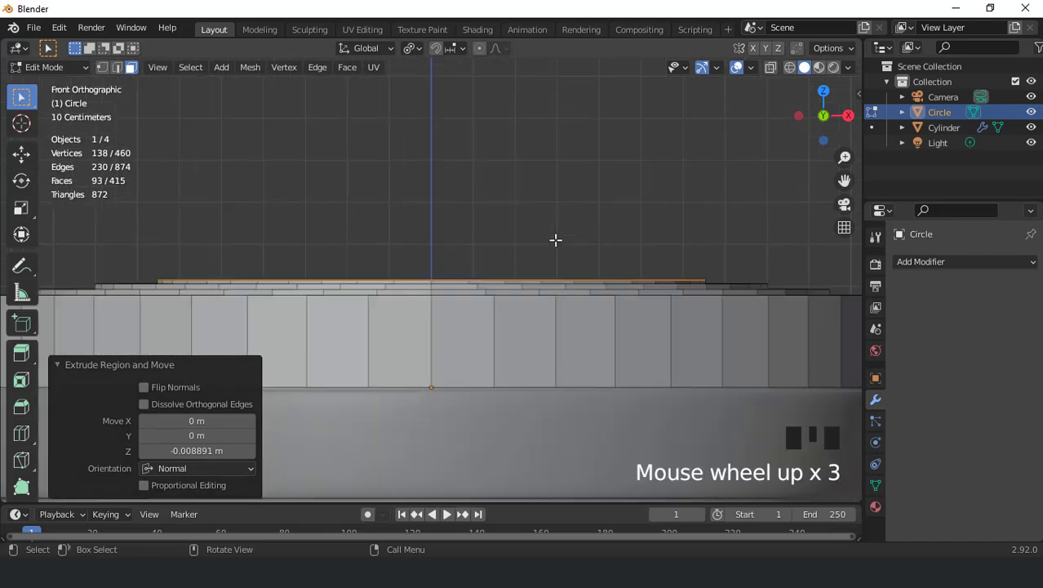
key(g)
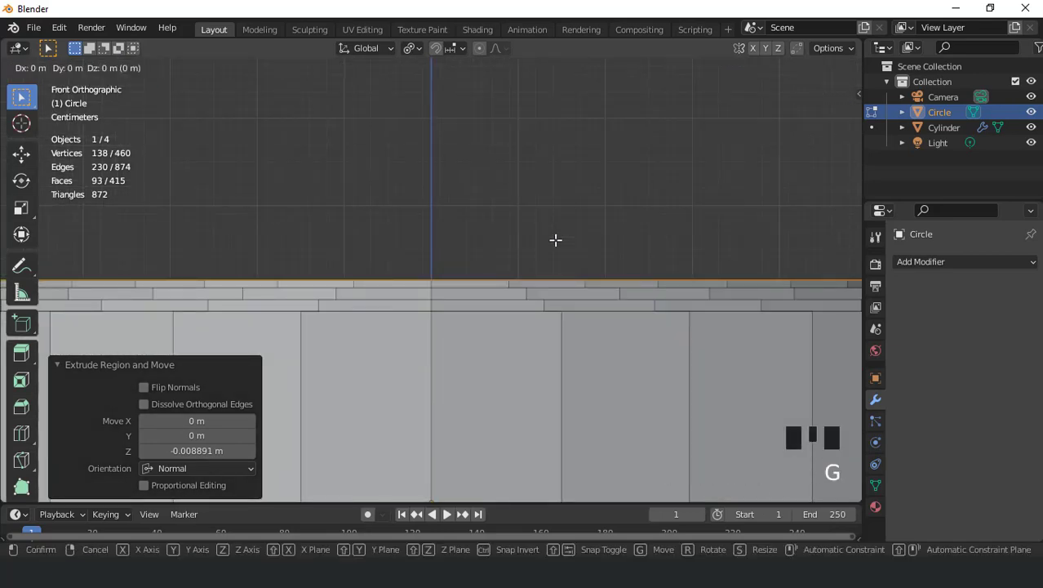
key(z)
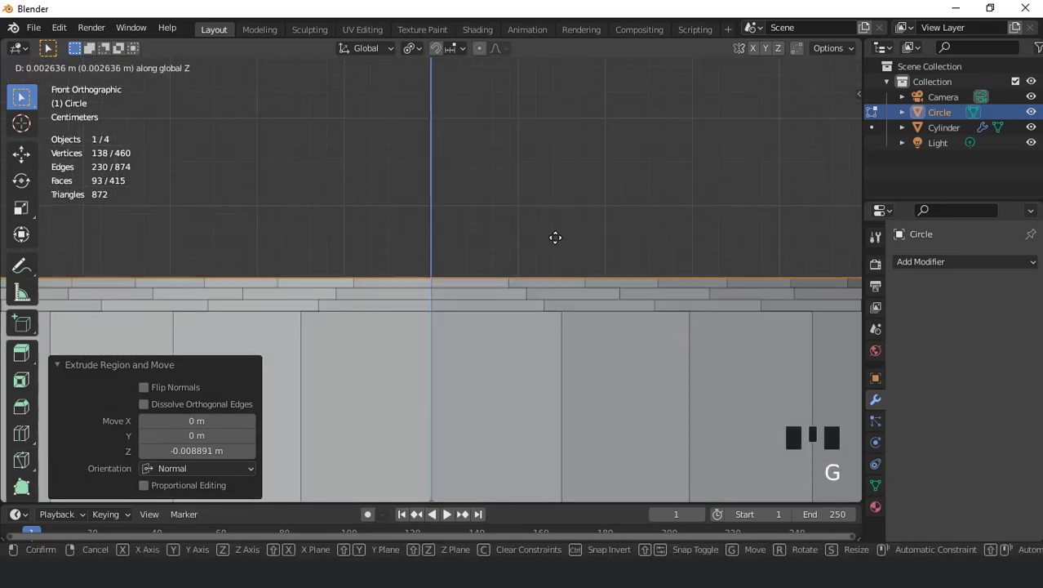
click(554, 236)
Shrink the selection to the innermost ring and centre face and extrude them about 0.009 m upward.
middle_drag(554, 236, 496, 277)
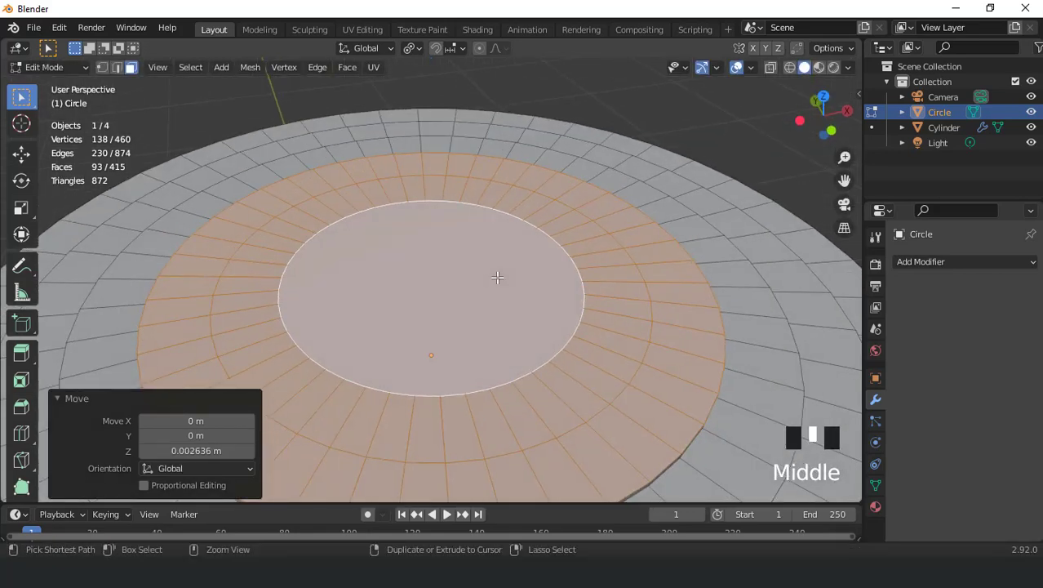
key(ctrl+KP_Subtract)
key(KP_1)
key(e)
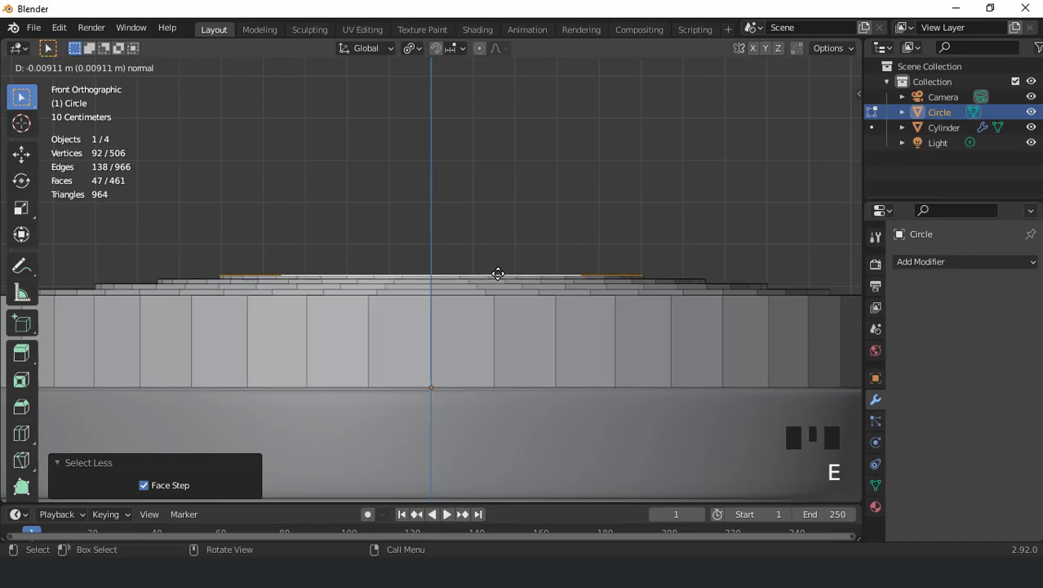
click(492, 272)
Reduce the selection to the lid's centre face, extrude it about 0.006 m upward, and raise it slightly along Z.
scroll(492, 272, down, 1)
middle_drag(493, 271, 496, 324)
scroll(497, 324, up, 1)
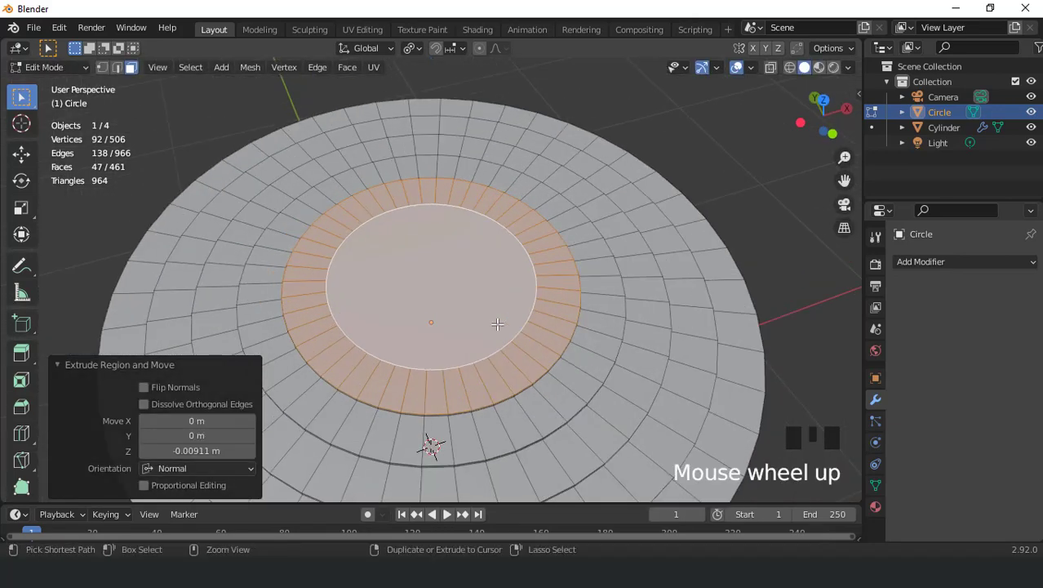
key(ctrl+KP_Subtract)
key(KP_1)
scroll(497, 324, up, 3)
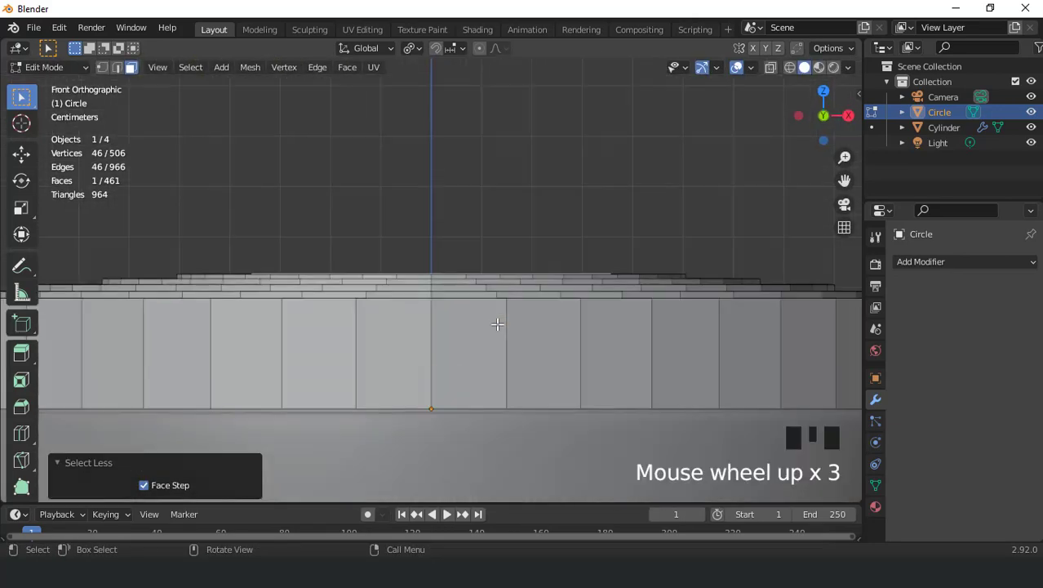
key(e)
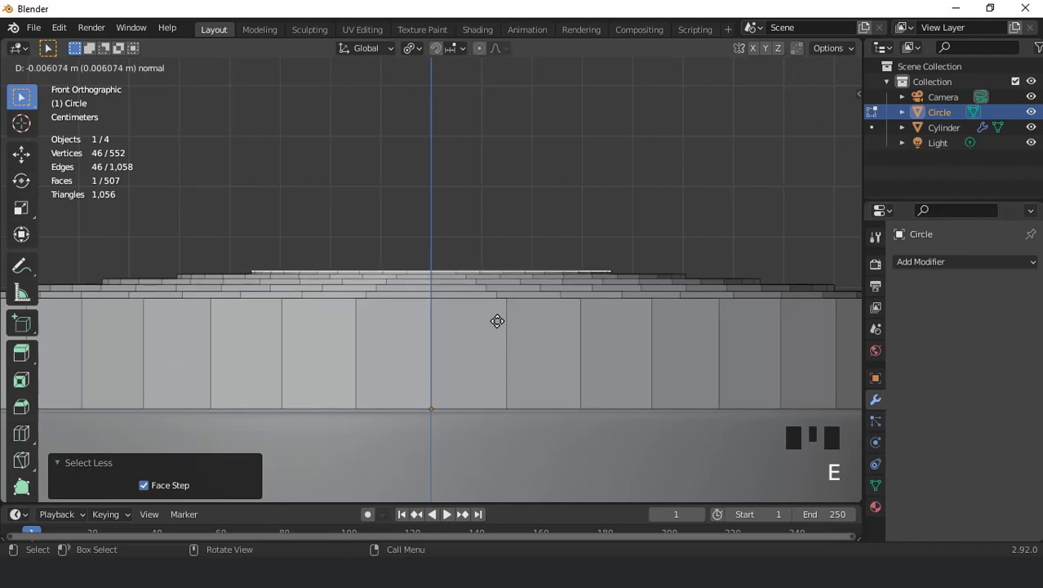
click(497, 322)
key(g)
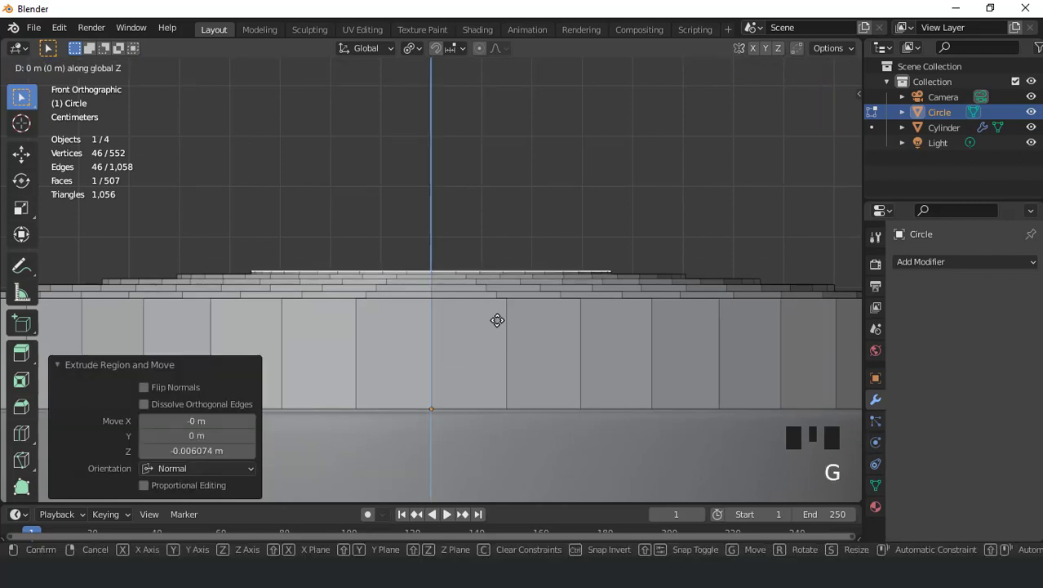
click(496, 317)
Leave Edit Mode and shade the lid smooth.
key(Tab)
scroll(481, 266, down, 3)
middle_drag(480, 266, 470, 320)
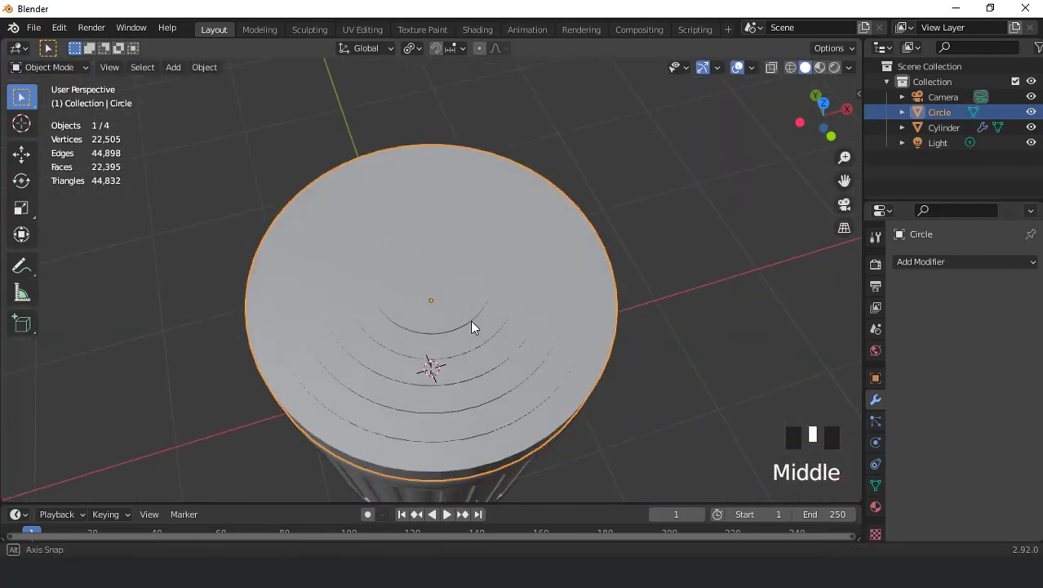
scroll(467, 250, up, 1)
right_click(467, 250)
click(467, 250)
scroll(457, 270, down, 2)
middle_drag(456, 270, 442, 249)
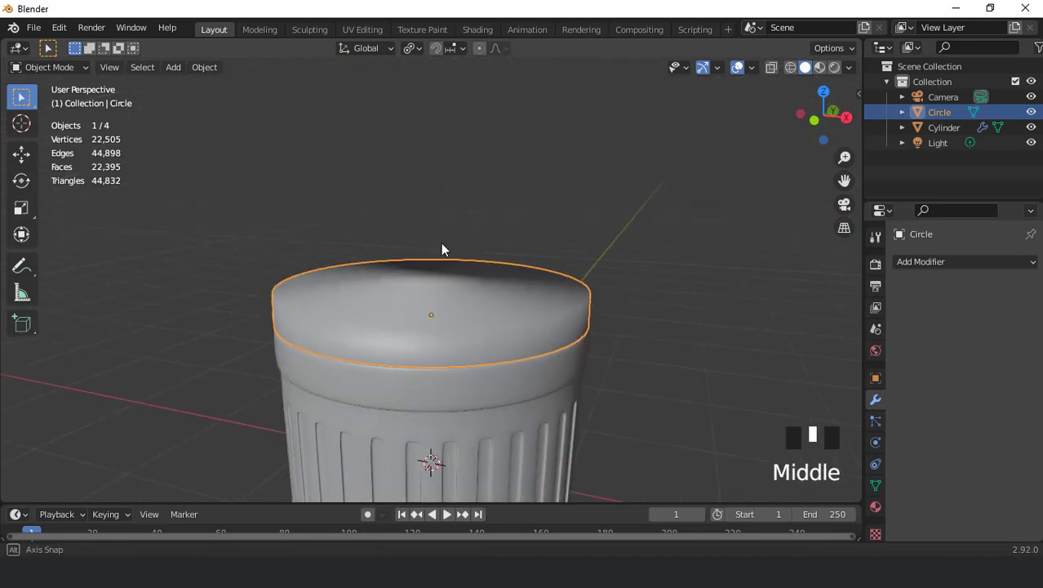
Add a Bevel modifier to the lid with 2 segments and an amount of 0.02 m.
click(922, 259)
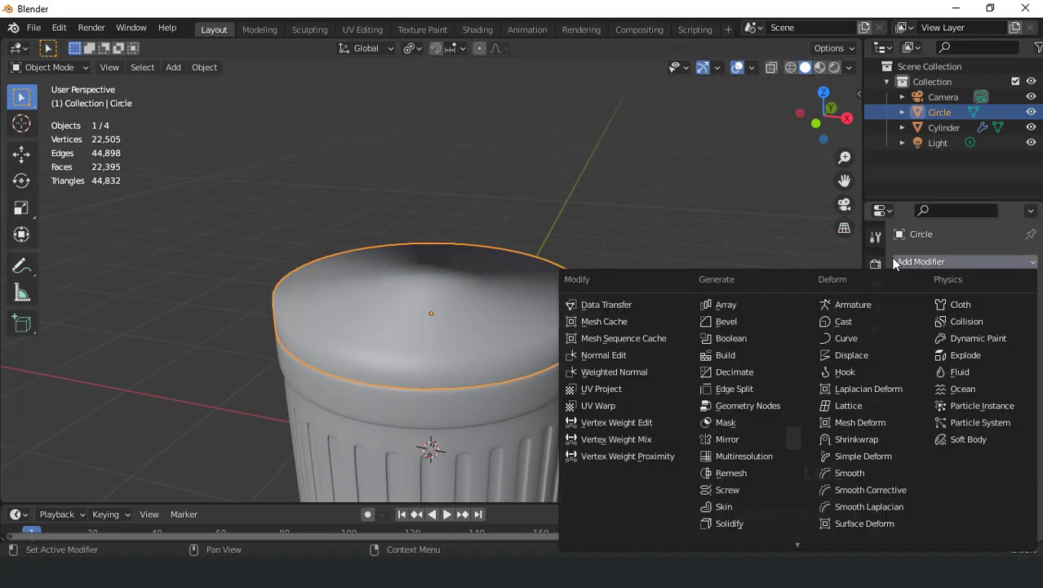
click(732, 320)
middle_drag(733, 323, 783, 356)
click(1014, 367)
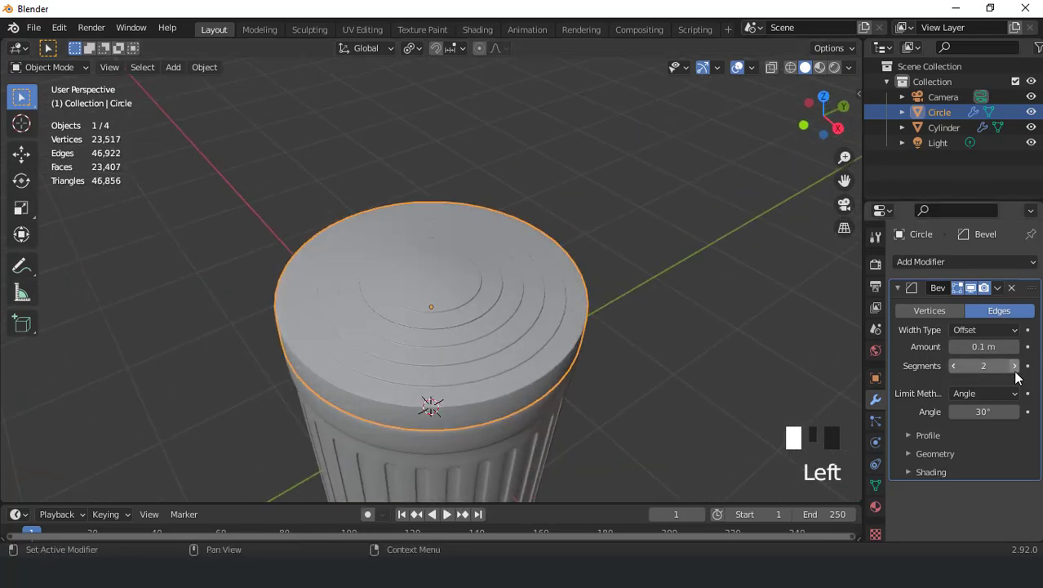
drag(1001, 349, 975, 350)
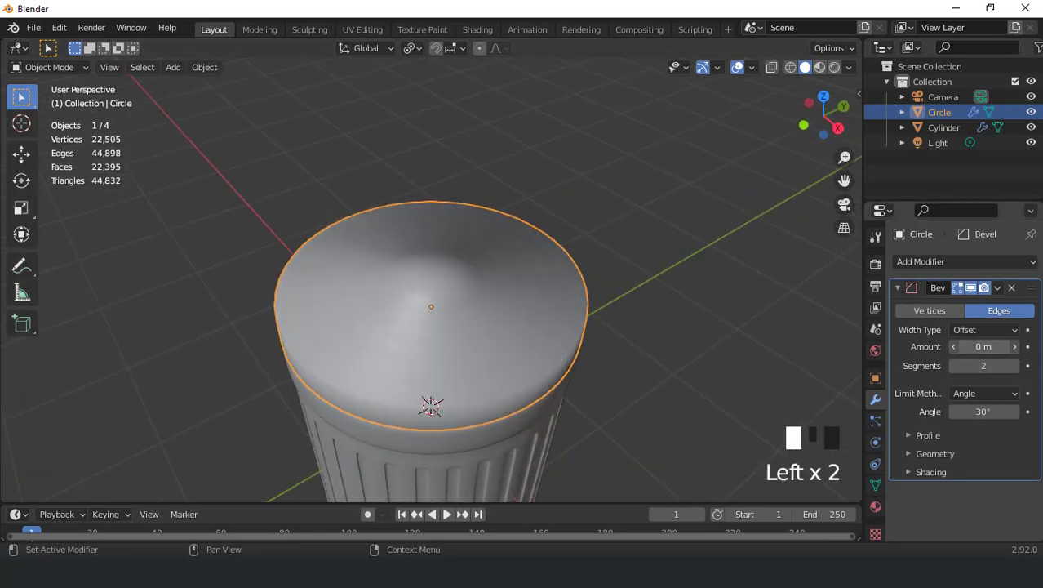
click(1015, 346)
Inspect the bevelled lid from the front, above and an angle with overlays hidden, and turn the overlays back on.
middle_drag(563, 337, 547, 299)
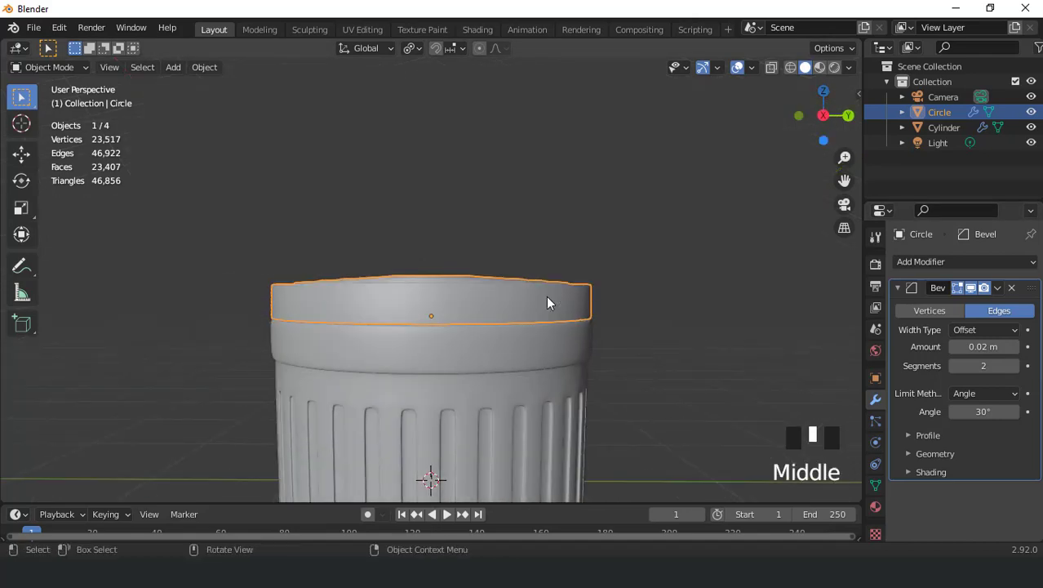
key(KP_1)
click(733, 69)
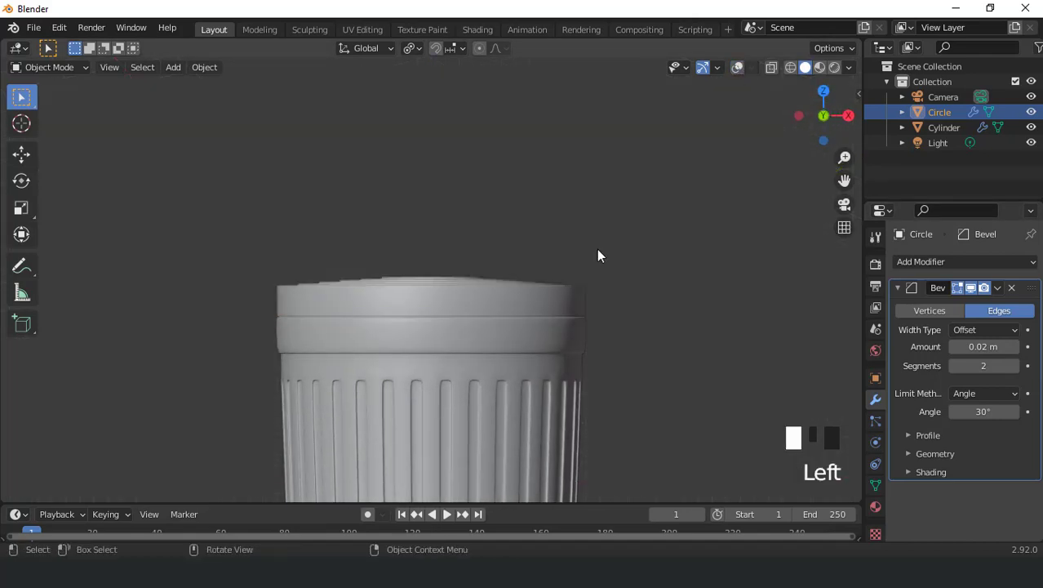
middle_drag(597, 249, 439, 307)
scroll(474, 262, up, 3)
scroll(476, 269, up, 1)
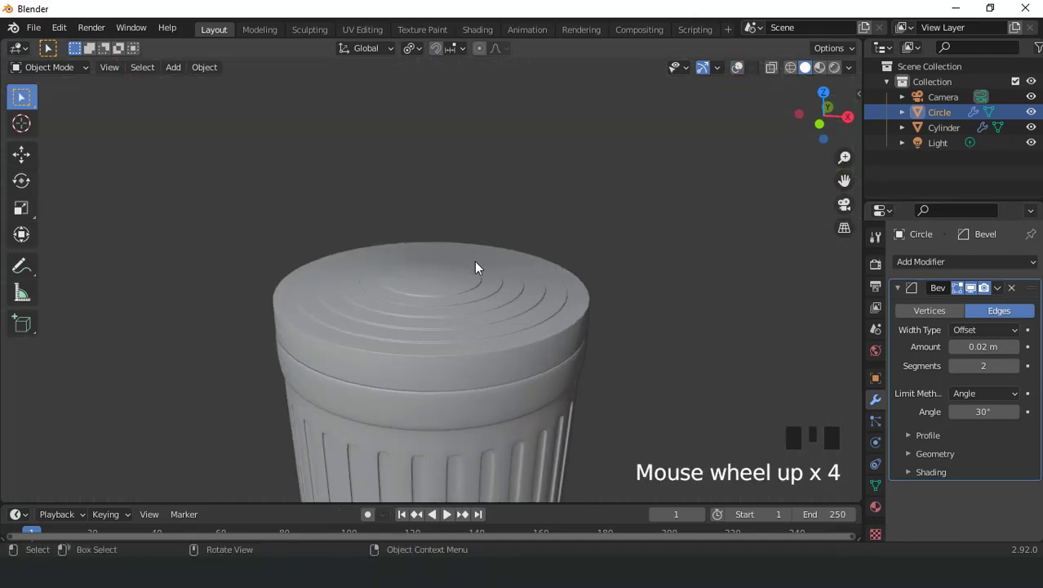
key(KP_7)
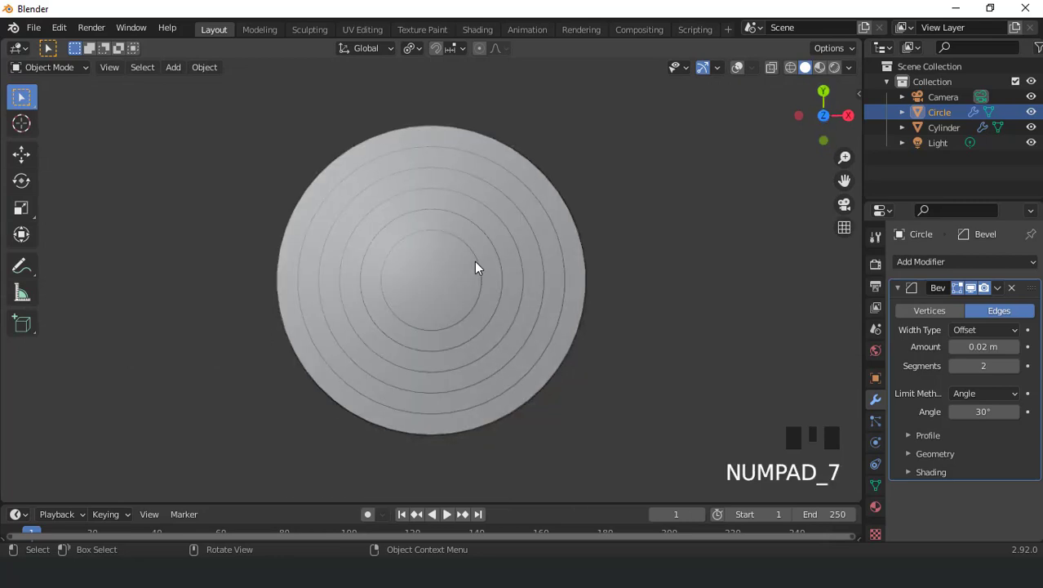
key(KP_1)
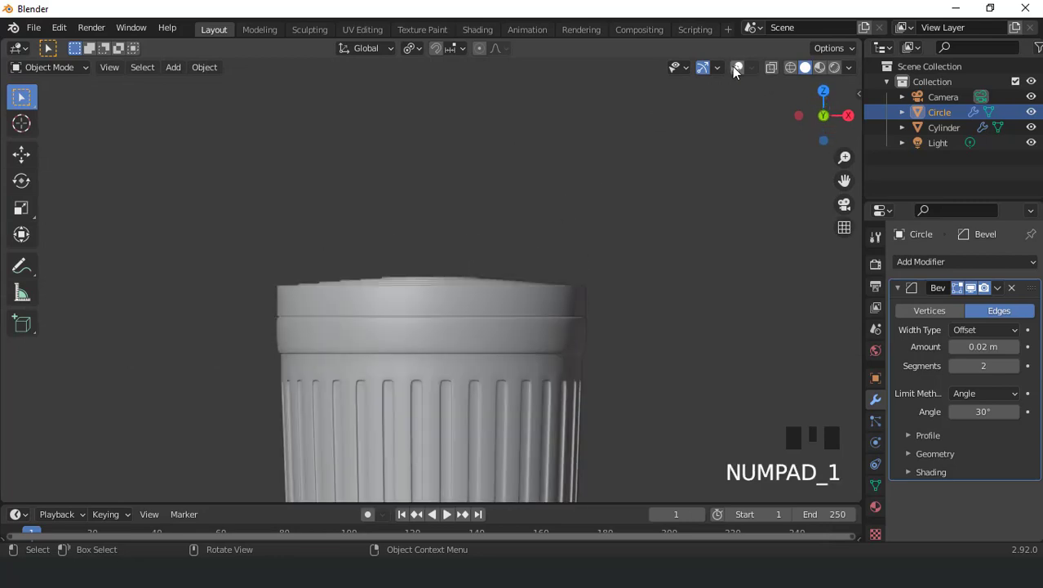
click(736, 67)
Add a 2 m cube at the world origin and isolate it in local view.
scroll(483, 208, down, 6)
click(173, 67)
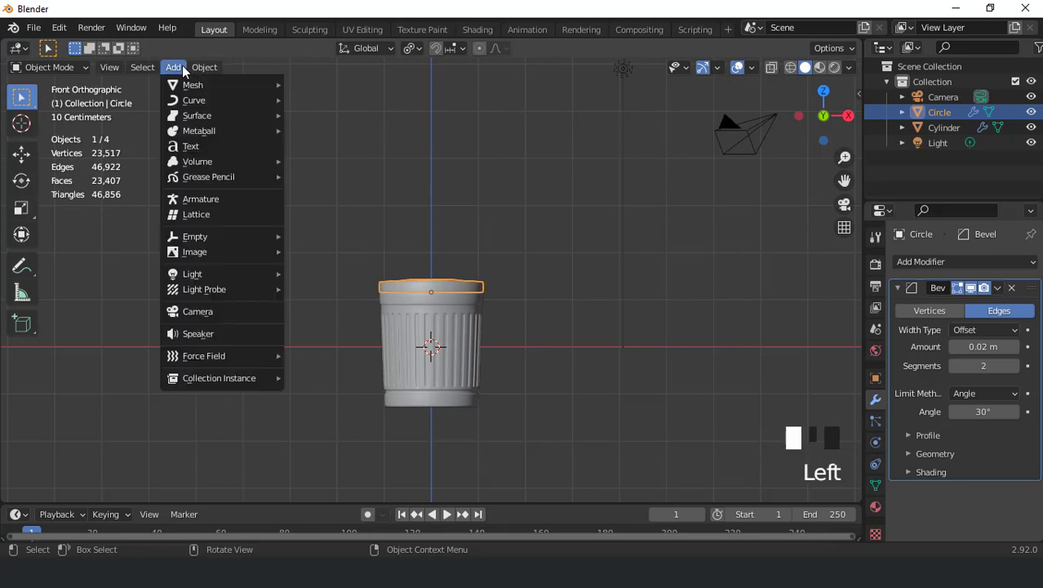
mouse_move(186, 85)
click(324, 102)
scroll(430, 168, down, 2)
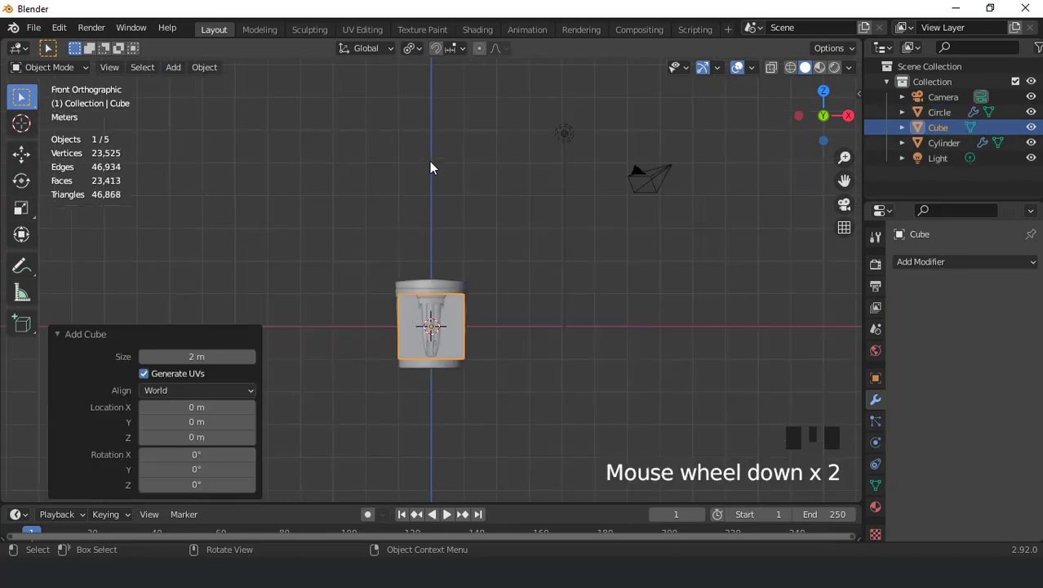
key(KP_Divide)
Scale the cube by 3 along X in top view.
key(KP_7)
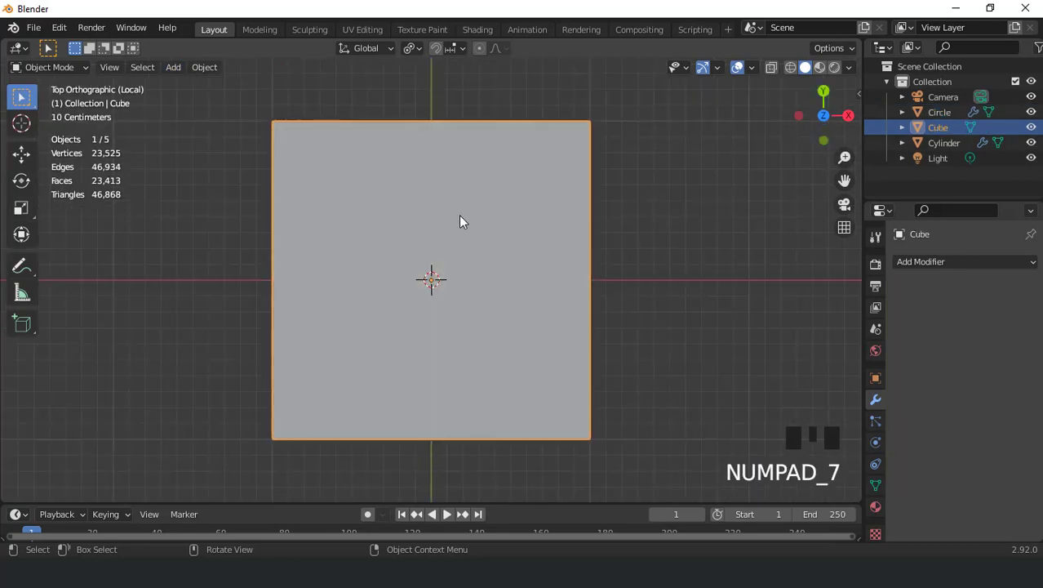
scroll(460, 219, down, 3)
key(s)
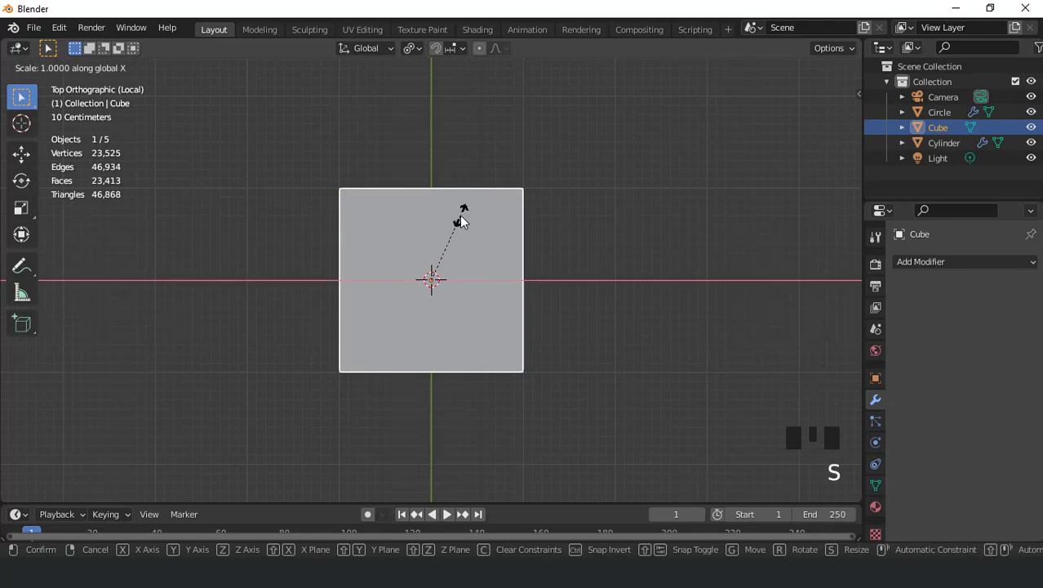
key(3)
click(459, 215)
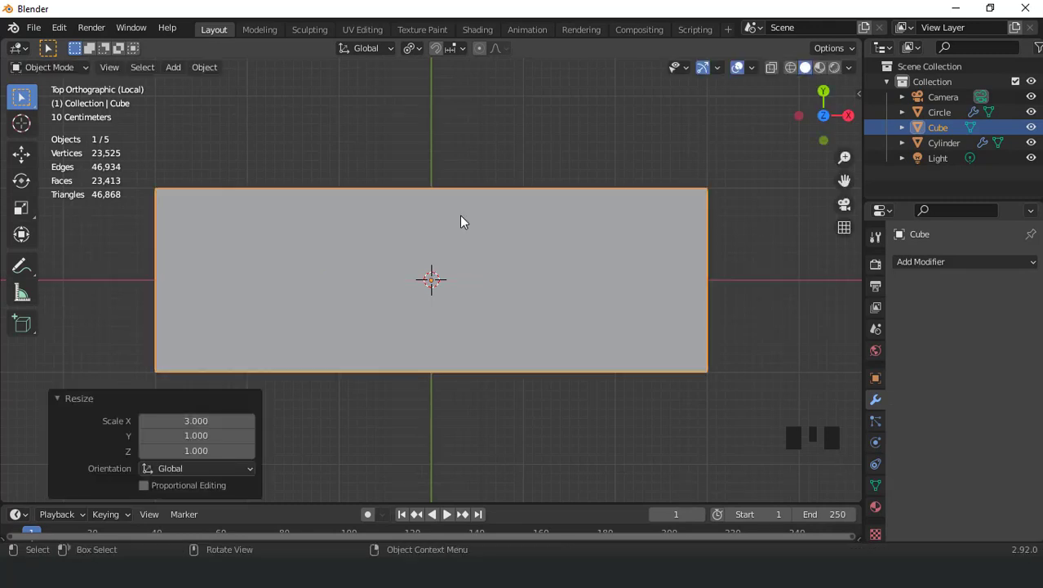
Enter Edit Mode and add two evenly spaced loop cuts across the stretched box's length.
key(Tab)
scroll(460, 214, down, 2)
key(ctrl+r)
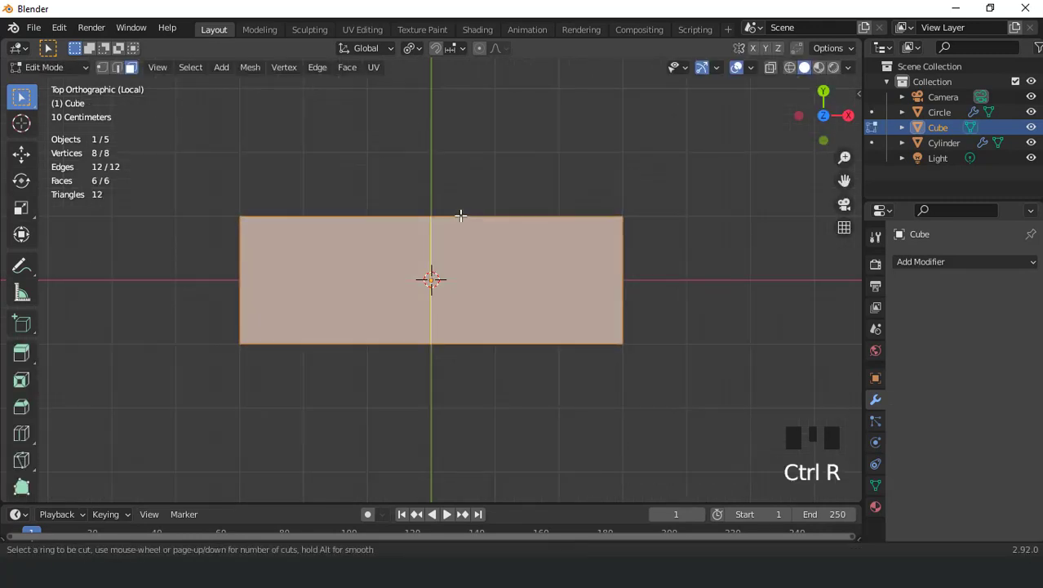
scroll(461, 214, up, 1)
click(460, 215)
right_click(461, 215)
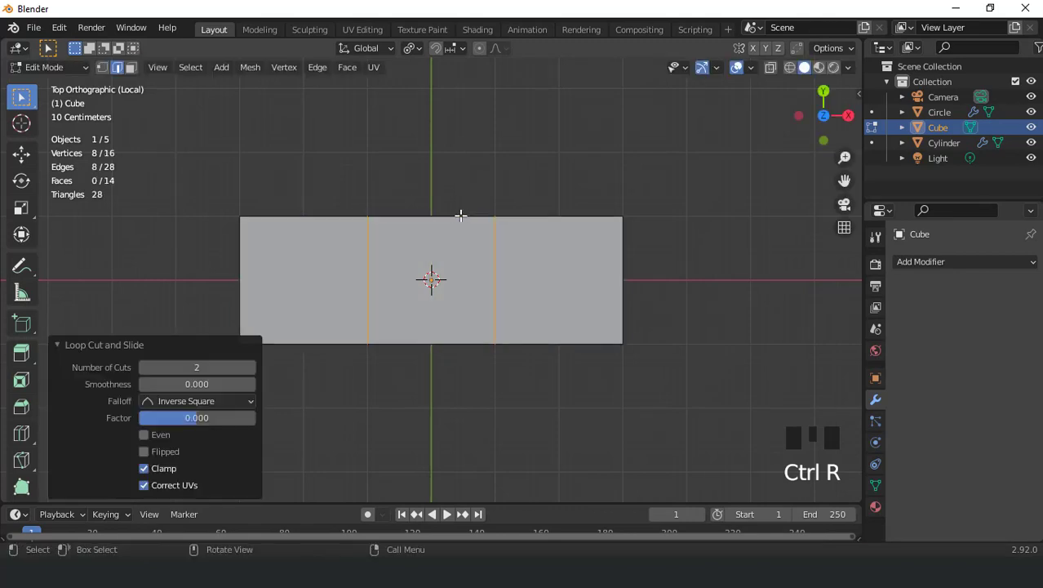
Spread the two edge loops apart along X by a scale of about 1.456.
click(417, 49)
click(429, 121)
key(s)
key(x)
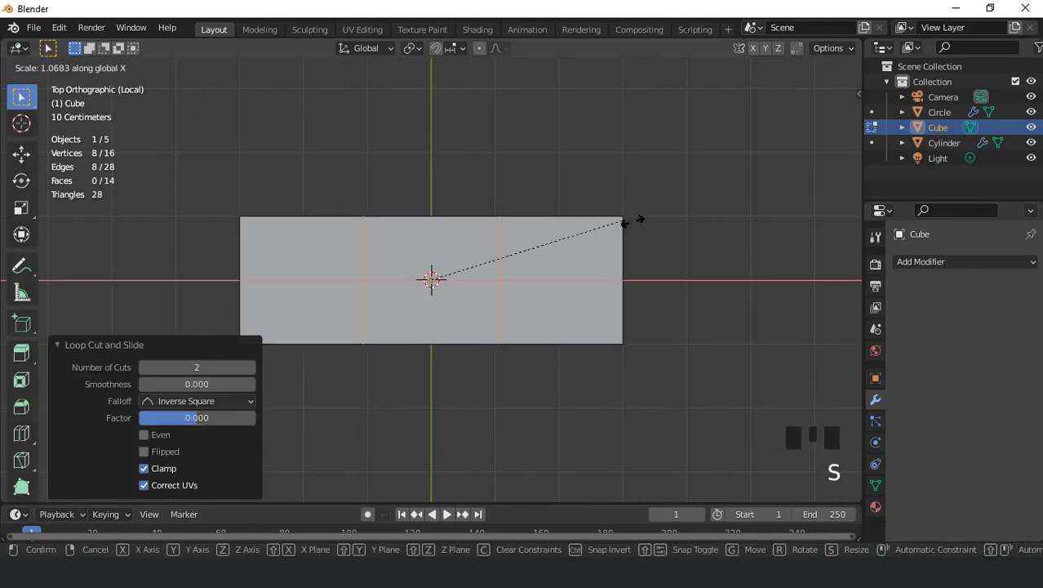
click(700, 235)
Delete all faces of the box except the middle top face and the two bottom end faces.
middle_drag(666, 331, 563, 266)
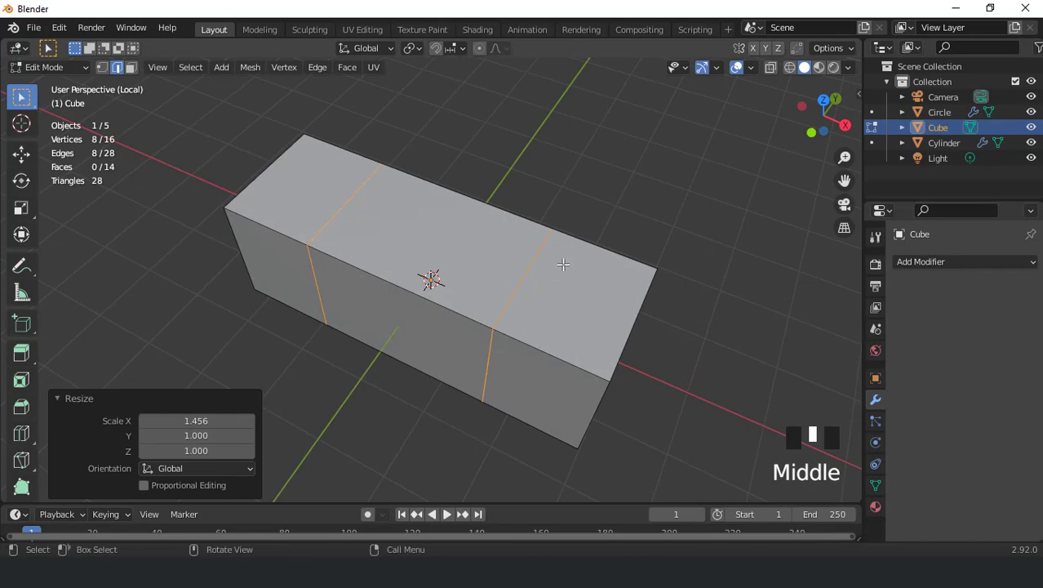
click(484, 258)
middle_drag(483, 258, 344, 312)
shift+click(530, 251)
shift+click(437, 212)
middle_drag(438, 212, 437, 342)
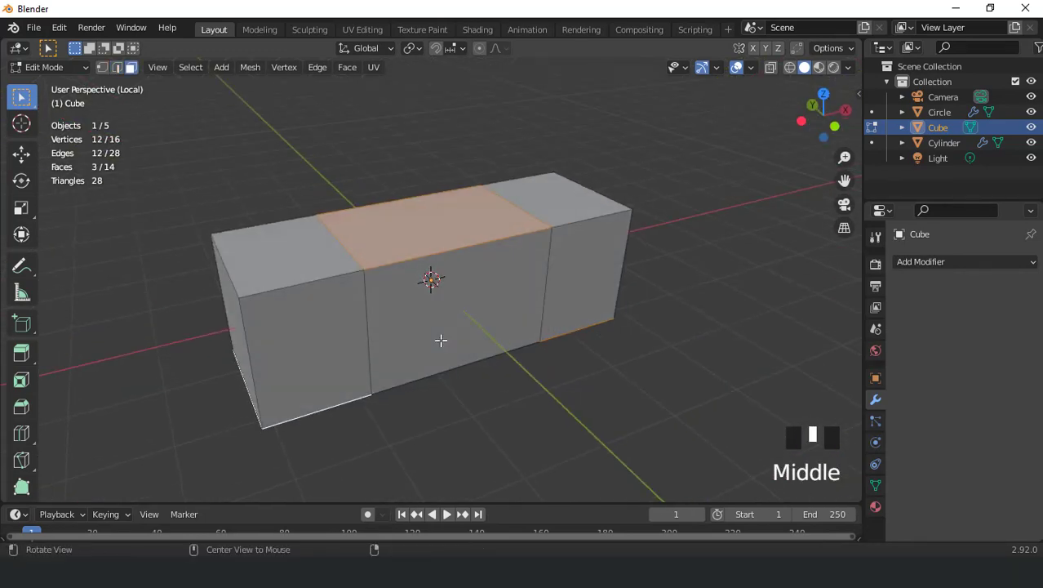
key(ctrl+i)
key(x)
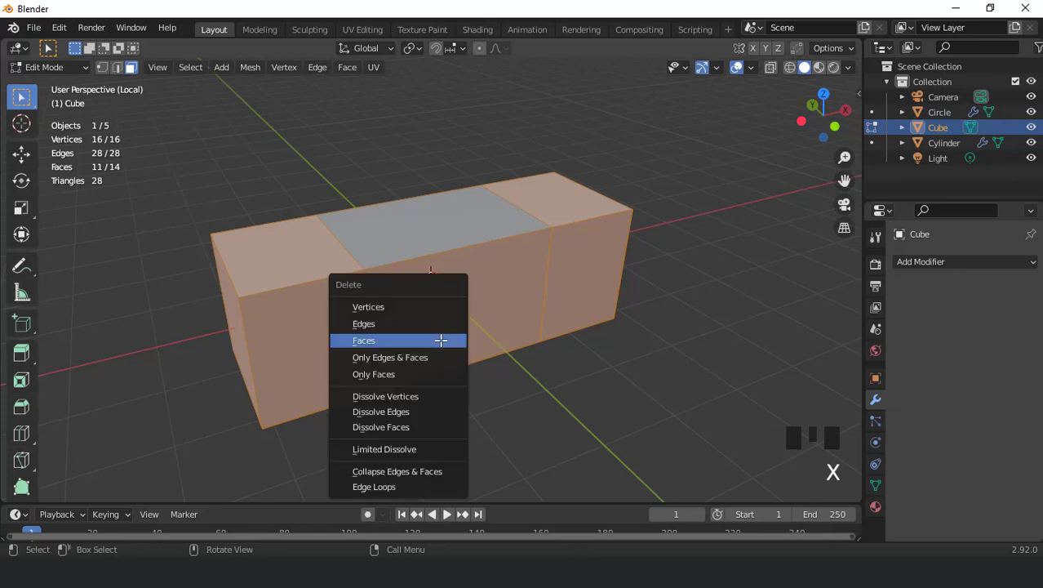
click(440, 340)
Fill a vertical face between one end edge of the top face and the inner edge of the nearest bottom face.
key(2)
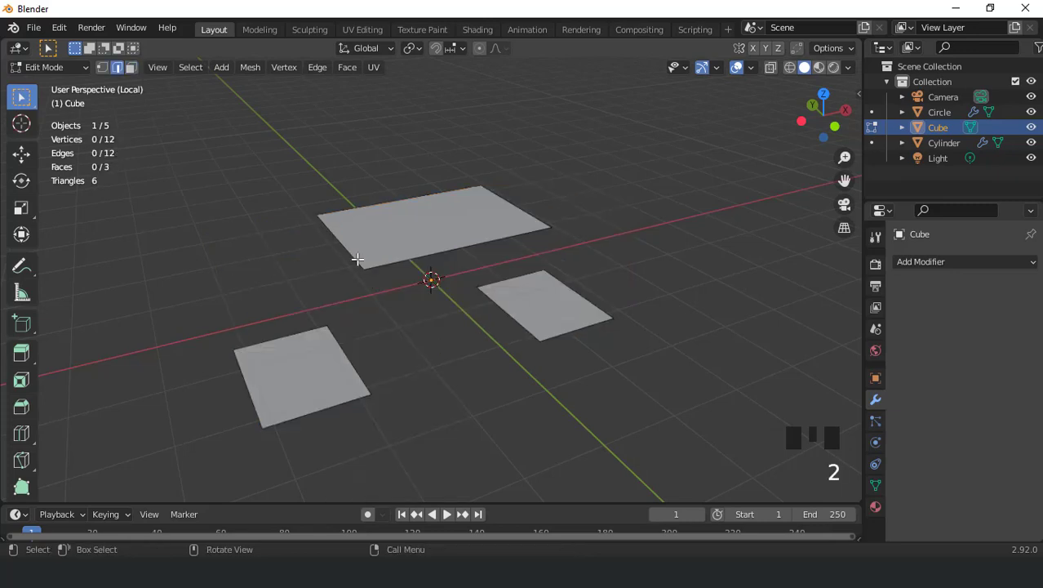
click(362, 272)
key(f)
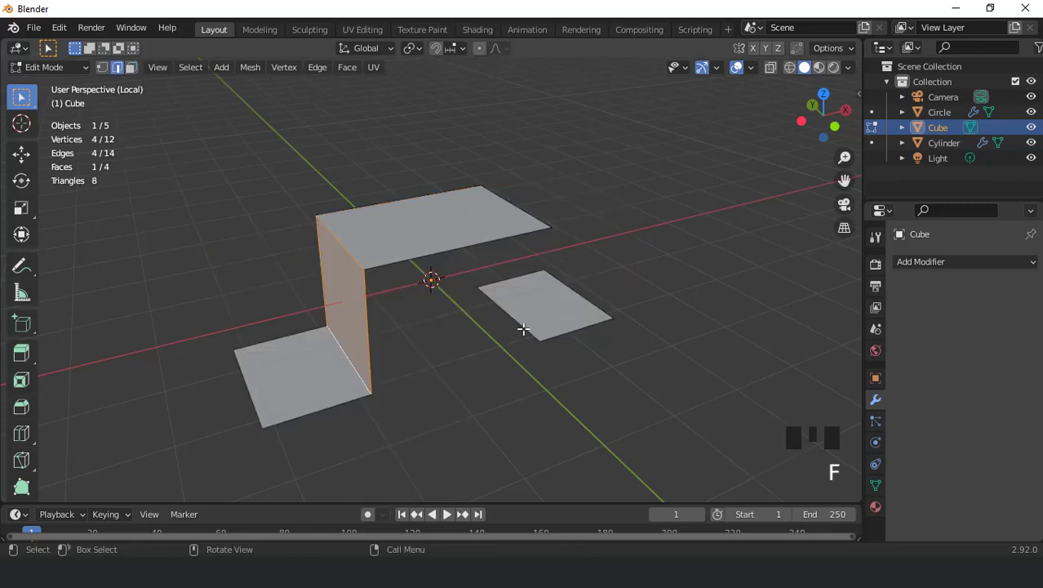
Fill the second vertical face between the top face's other end edge and the inner edge of the remaining bottom face.
middle_drag(522, 328, 350, 322)
click(453, 260)
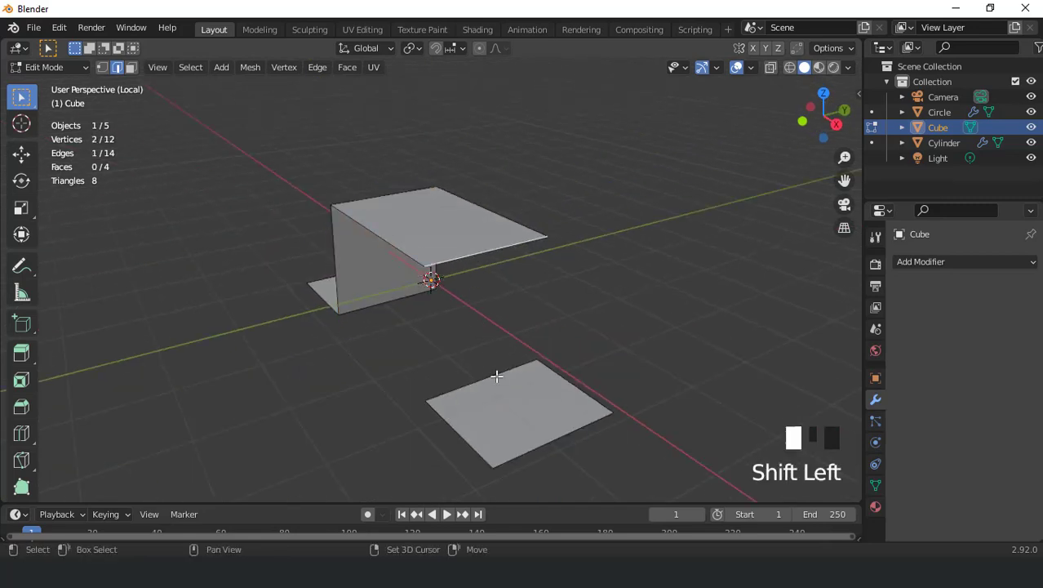
shift+click(497, 375)
key(f)
middle_drag(440, 276, 553, 255)
Select all faces of the bracket and recalculate their normals, using the Face Orientation overlay to check their direction.
key(a)
key(3)
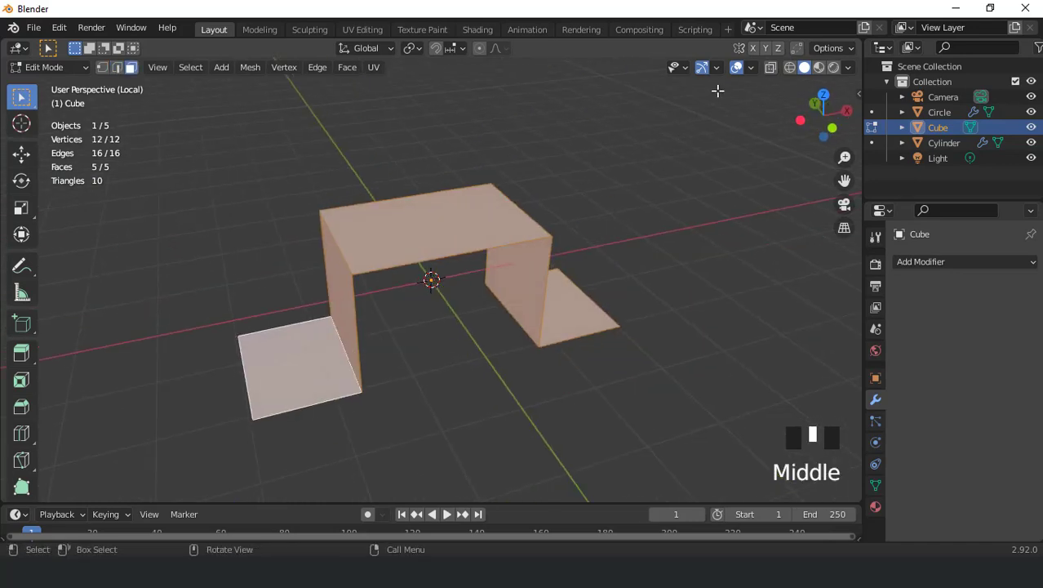
click(750, 68)
click(656, 360)
middle_drag(483, 275, 697, 107)
key(shift+n)
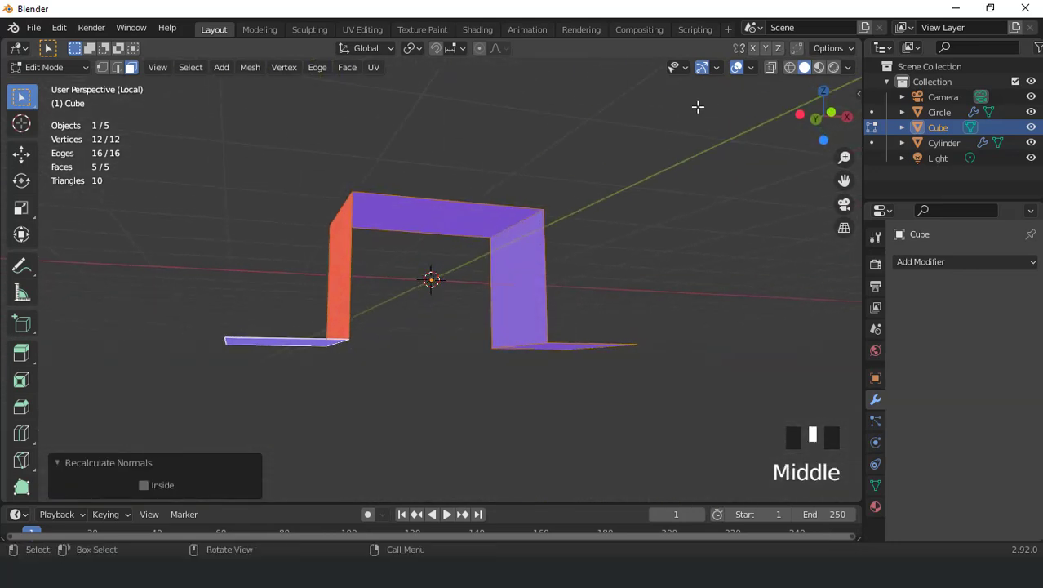
click(752, 67)
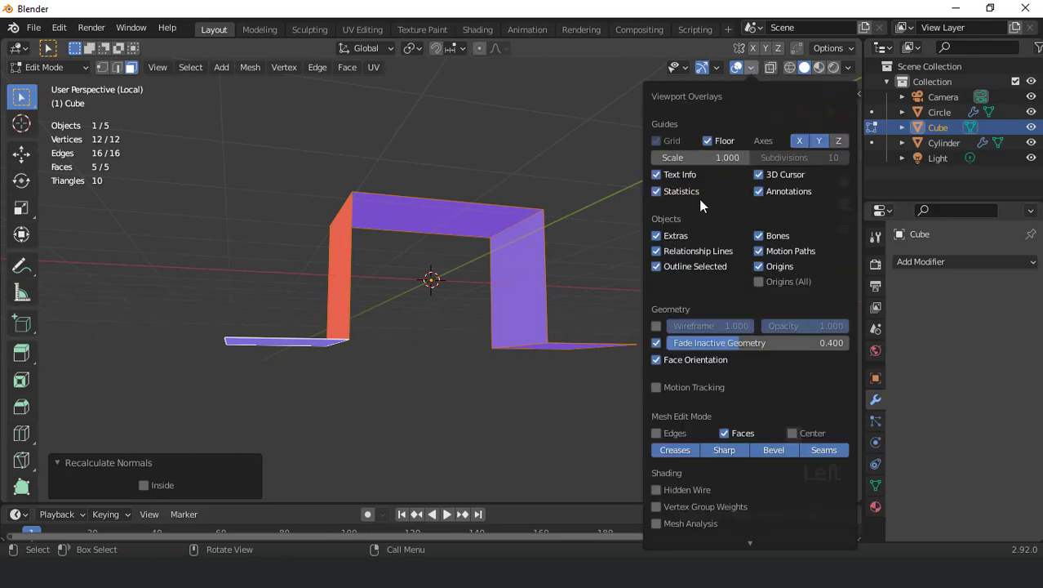
click(656, 360)
middle_drag(656, 360, 466, 298)
Return to Object Mode, apply the bracket's scale and add a Solidify modifier.
key(Tab)
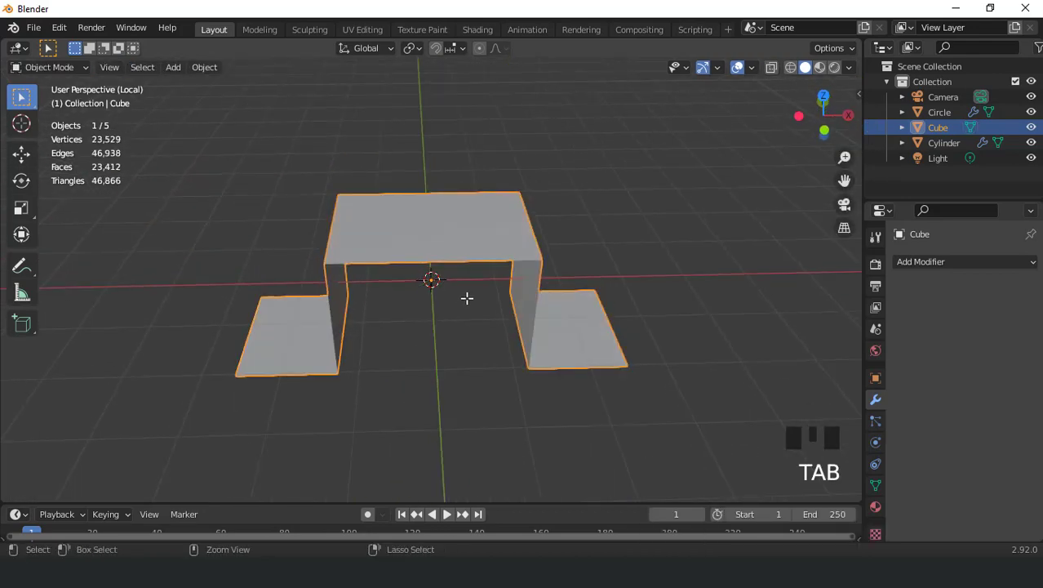
key(ctrl+a)
click(466, 298)
click(917, 260)
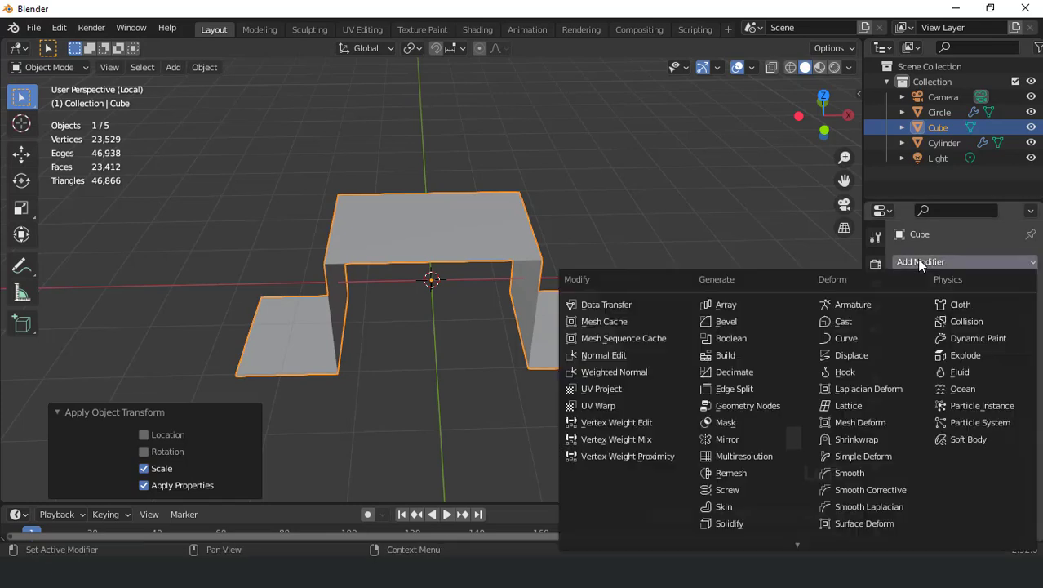
click(775, 523)
middle_drag(735, 408, 604, 301)
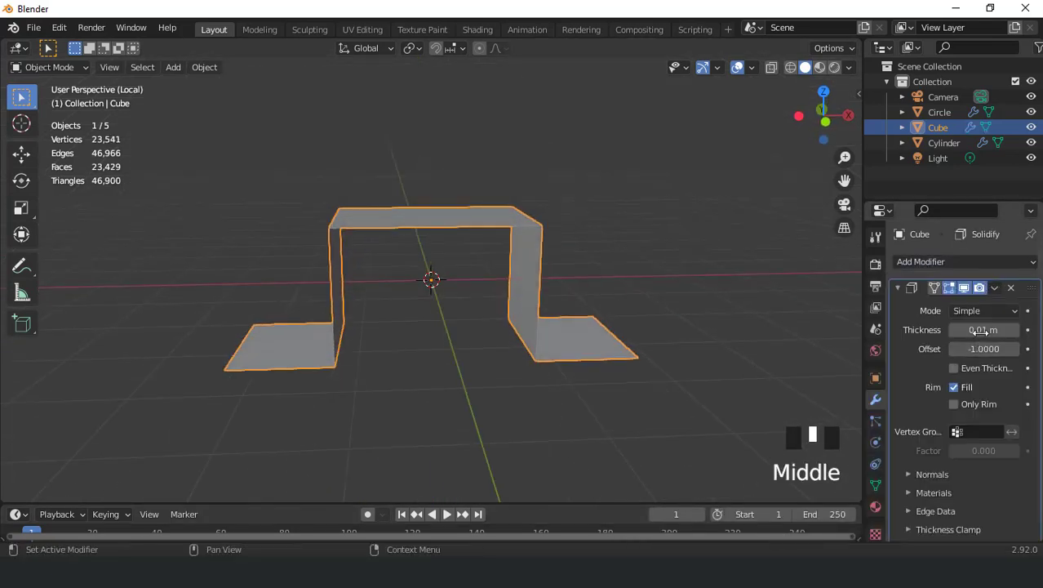
Set the Solidify thickness to 0.31 m and enable Even Thickness.
drag(980, 329, 1038, 329)
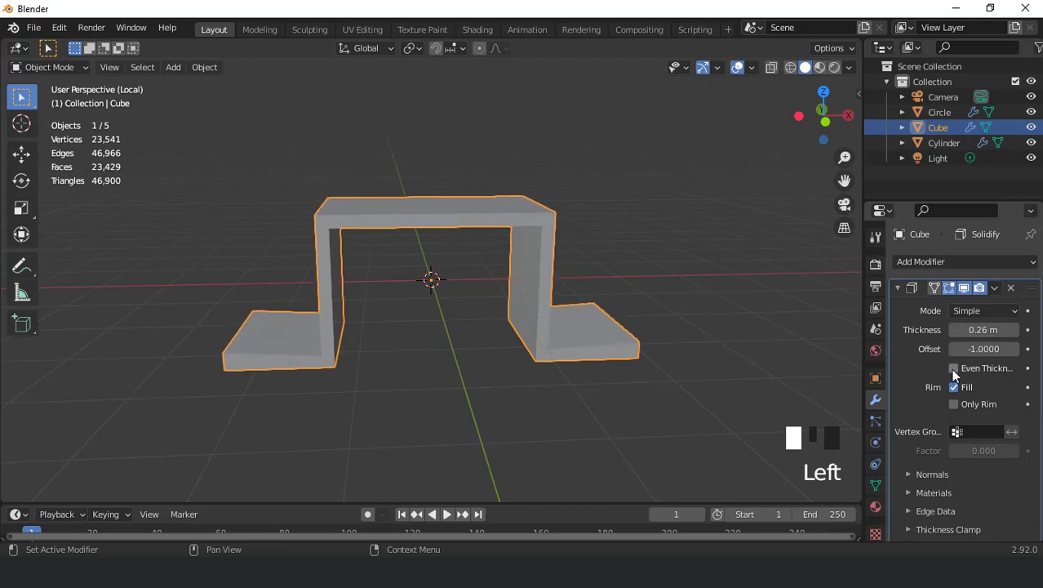
click(953, 368)
key(KP_1)
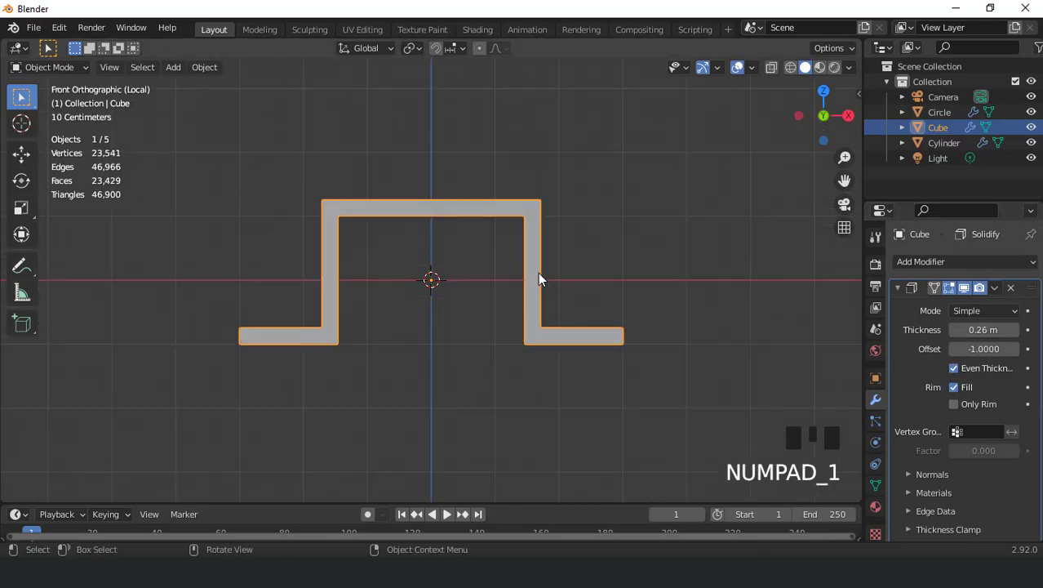
click(1014, 330)
click(1014, 329)
click(1014, 329)
click(1014, 330)
click(1014, 330)
click(1015, 329)
click(1014, 329)
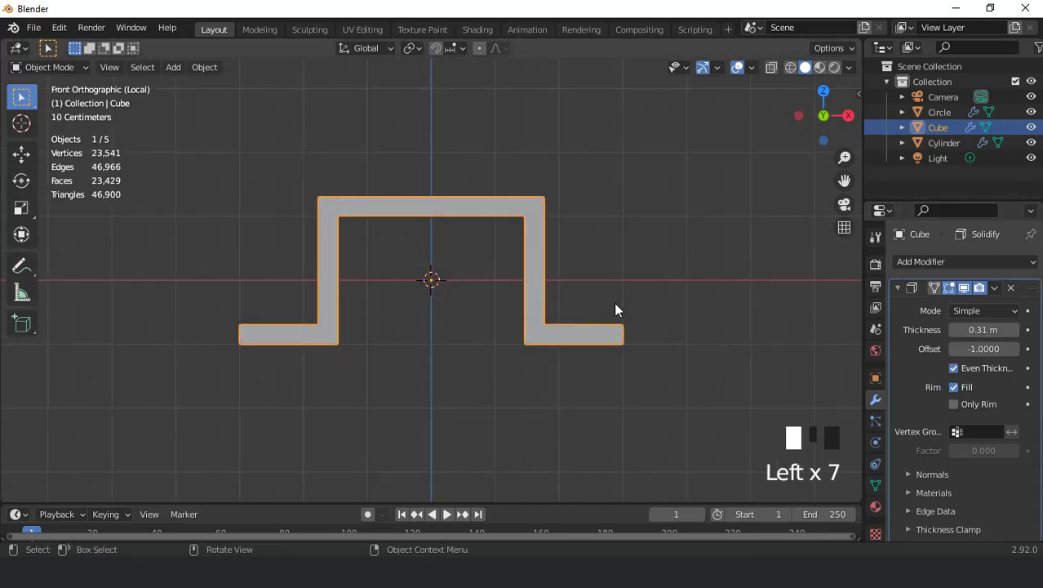
Bevel the bracket's four bend edges by about 0.55 m with 4 segments.
key(Tab)
middle_drag(578, 264, 568, 172)
key(2)
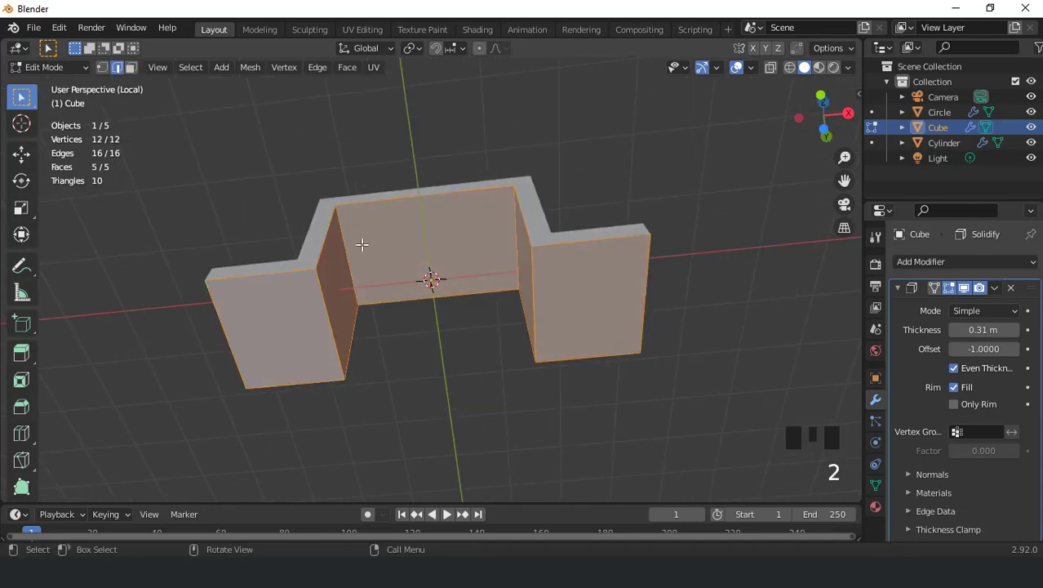
click(336, 292)
middle_drag(412, 281, 500, 256)
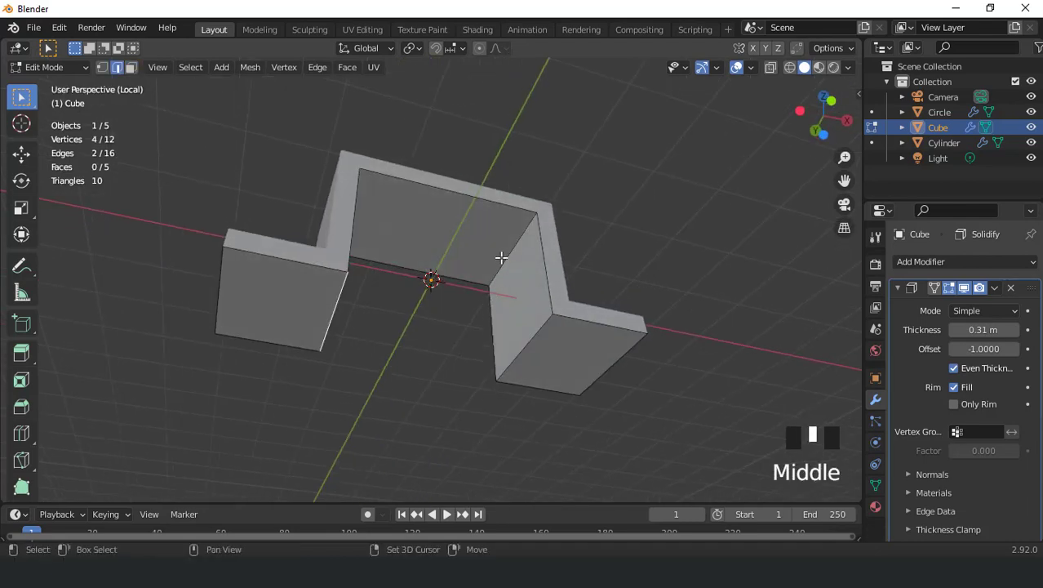
shift+click(507, 289)
shift+click(529, 335)
key(KP_1)
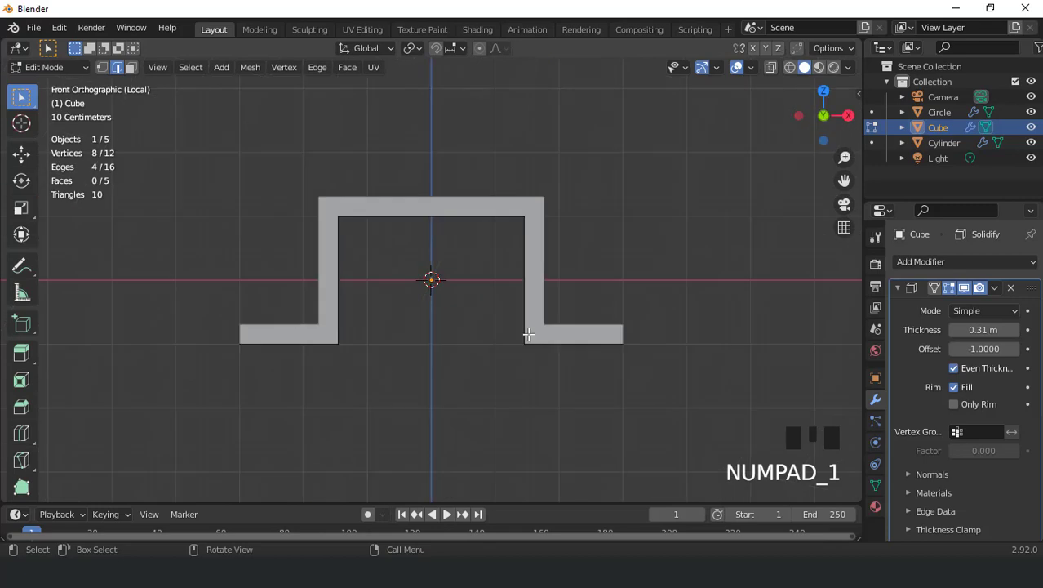
key(ctrl+b)
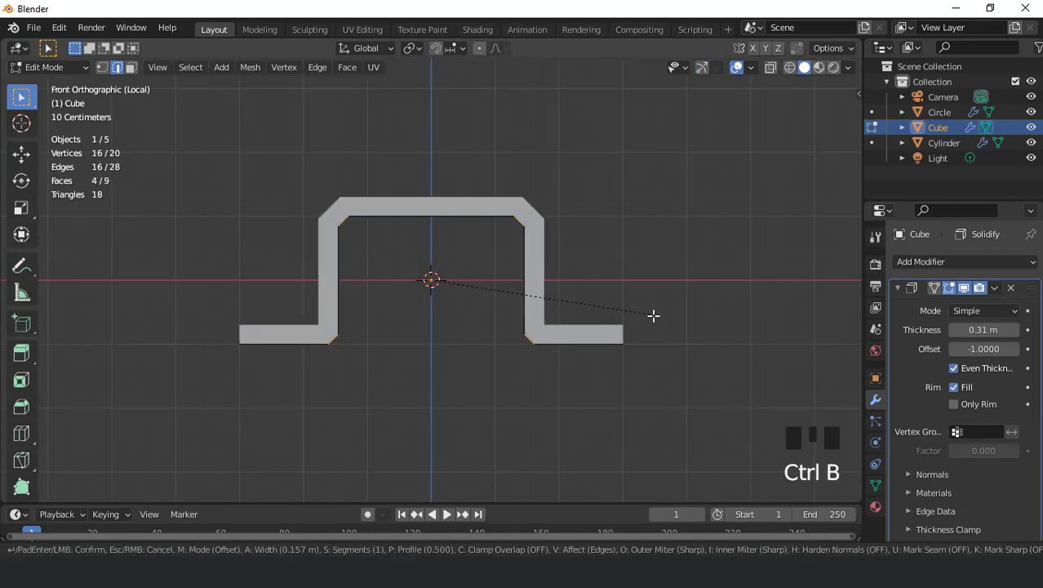
scroll(666, 325, up, 2)
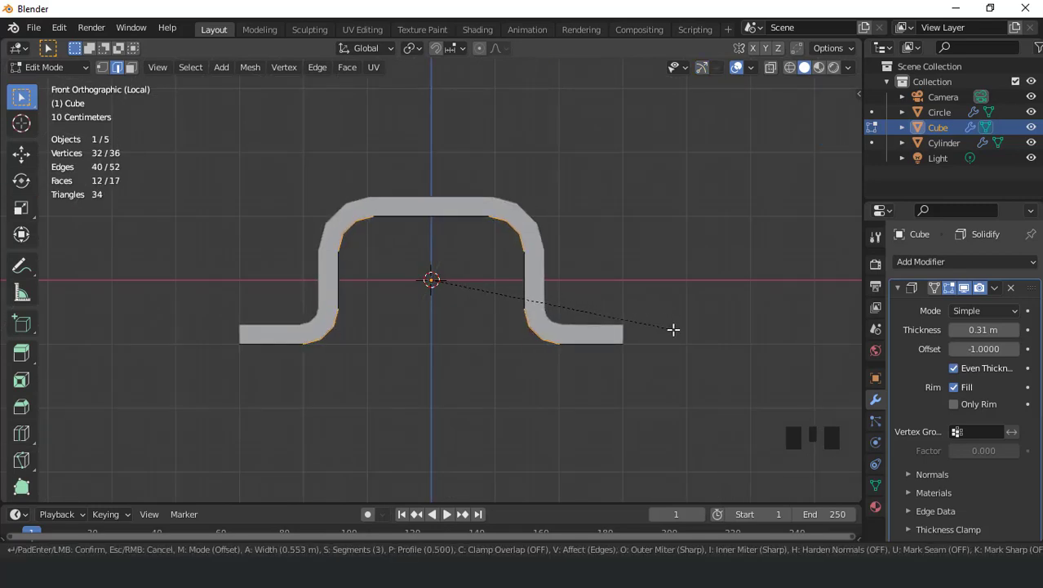
scroll(676, 330, up, 1)
click(676, 330)
middle_drag(576, 283, 582, 298)
Shade the bracket smooth in Object Mode and enable Auto Smooth for its normals at 30°.
key(Tab)
right_drag(410, 188, 410, 188)
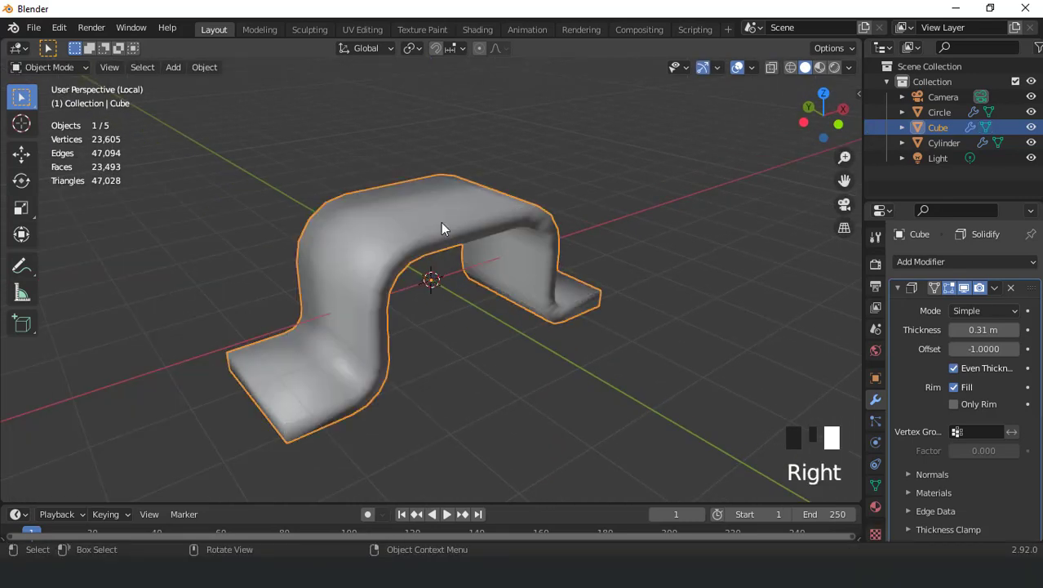
middle_drag(441, 222, 363, 175)
click(876, 485)
scroll(881, 447, down, 3)
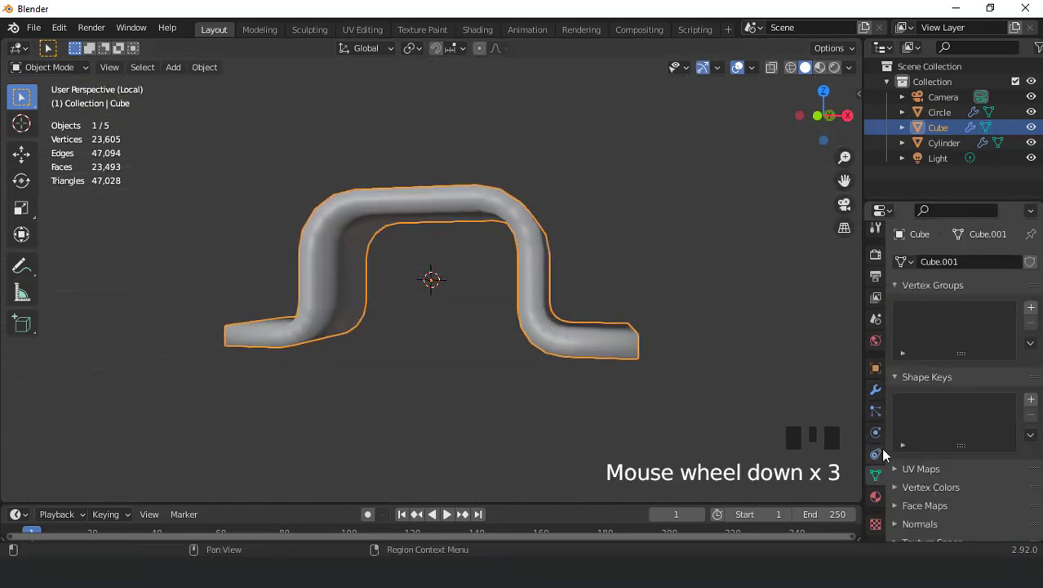
scroll(906, 498, down, 3)
click(892, 459)
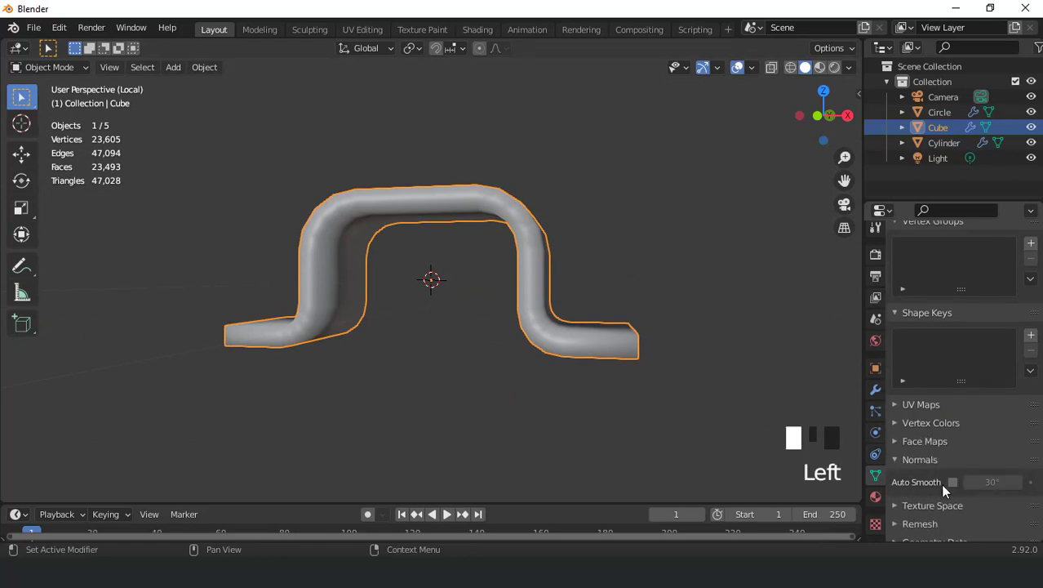
click(951, 482)
mouse_move(653, 383)
middle_down()
mouse_move(467, 328)
mouse_move(642, 349)
middle_up()
Add a Bevel modifier to the bracket and apply its Solidify modifier.
click(876, 389)
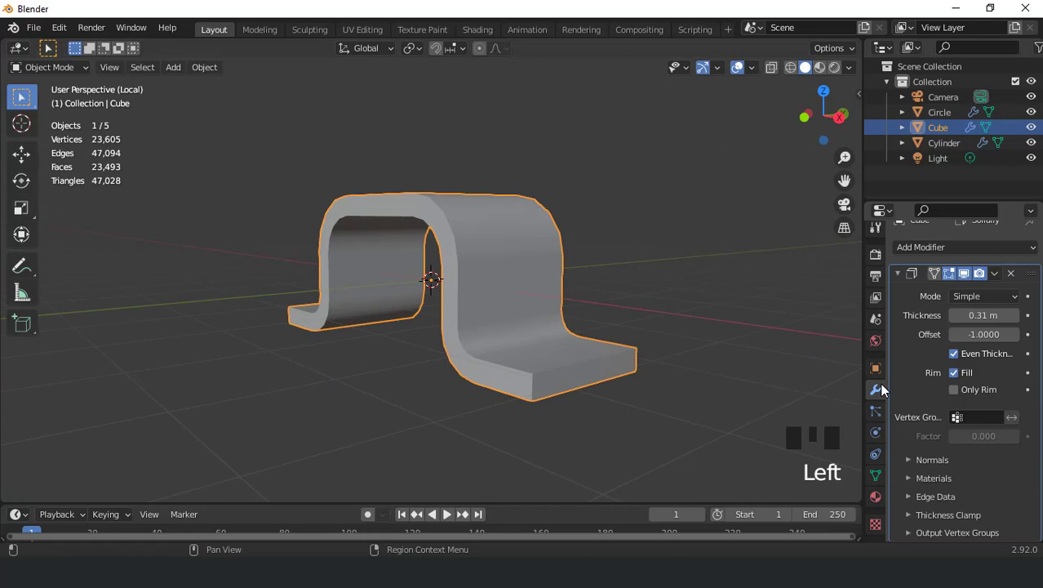
click(897, 273)
click(902, 262)
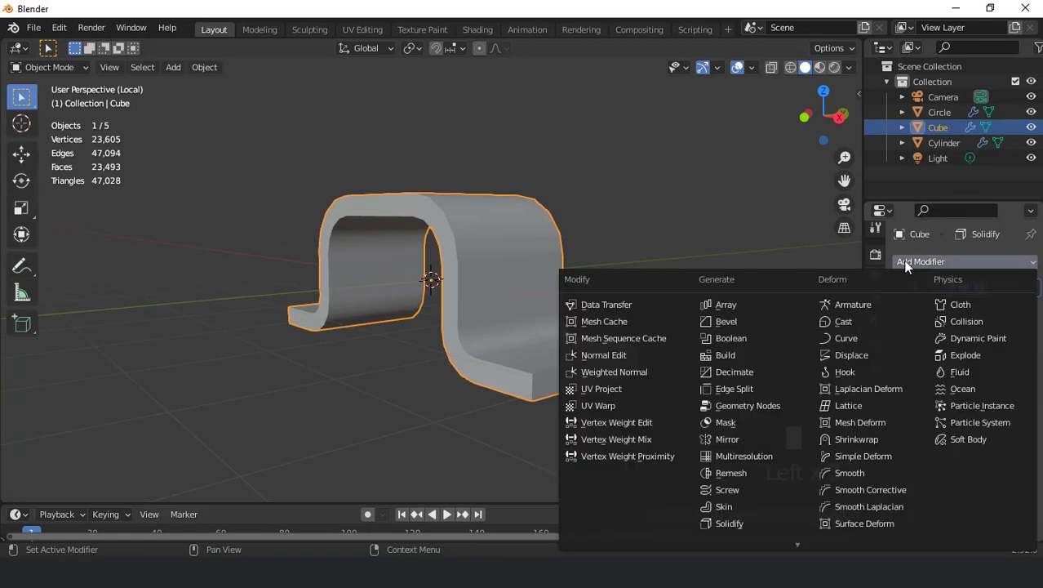
click(739, 321)
middle_drag(740, 326, 996, 301)
click(997, 289)
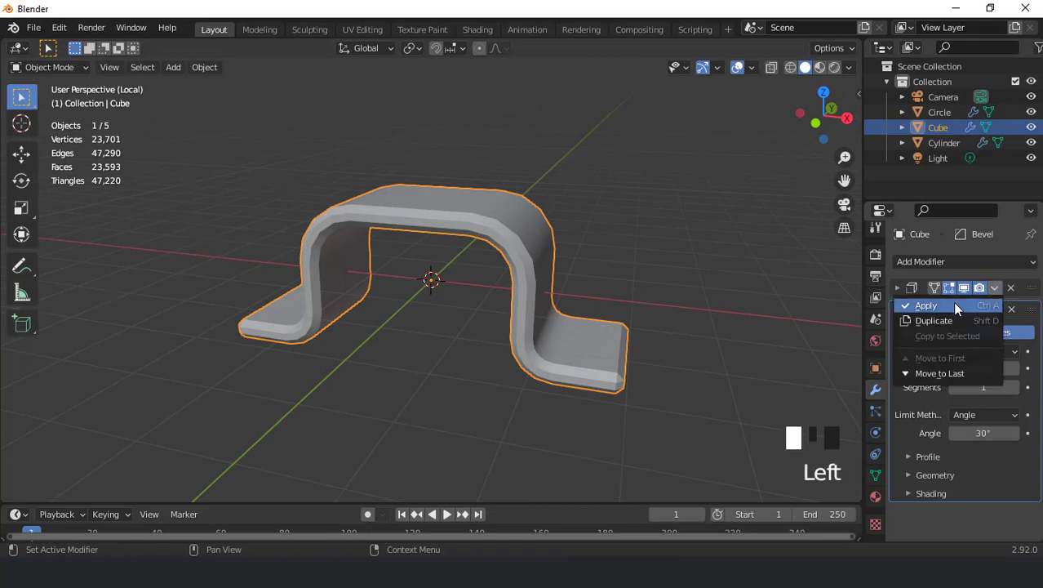
click(951, 302)
Set the Bevel modifier to 2 segments and an amount of 0.02 m.
click(1012, 365)
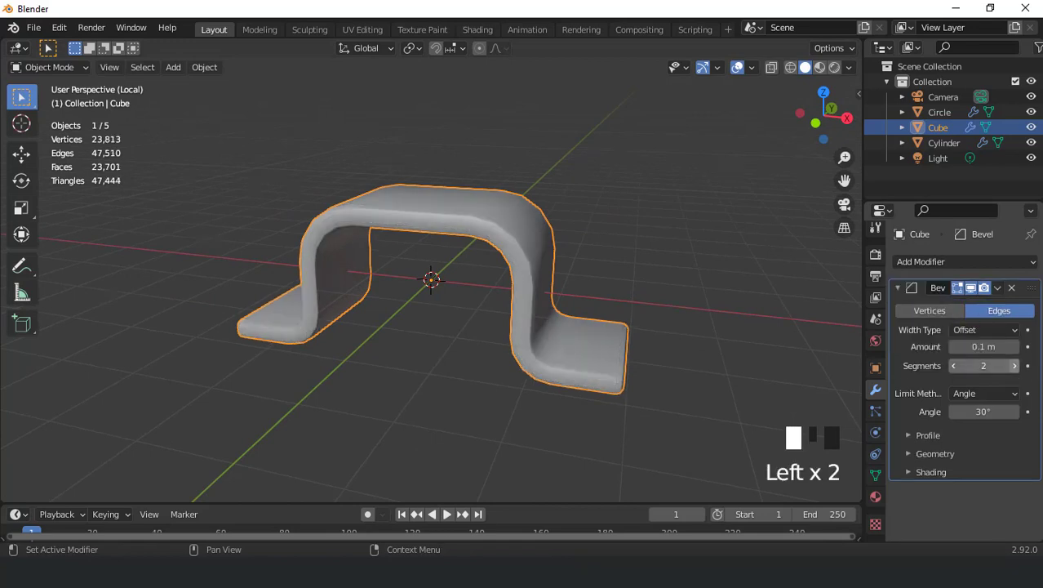
drag(1006, 348, 964, 348)
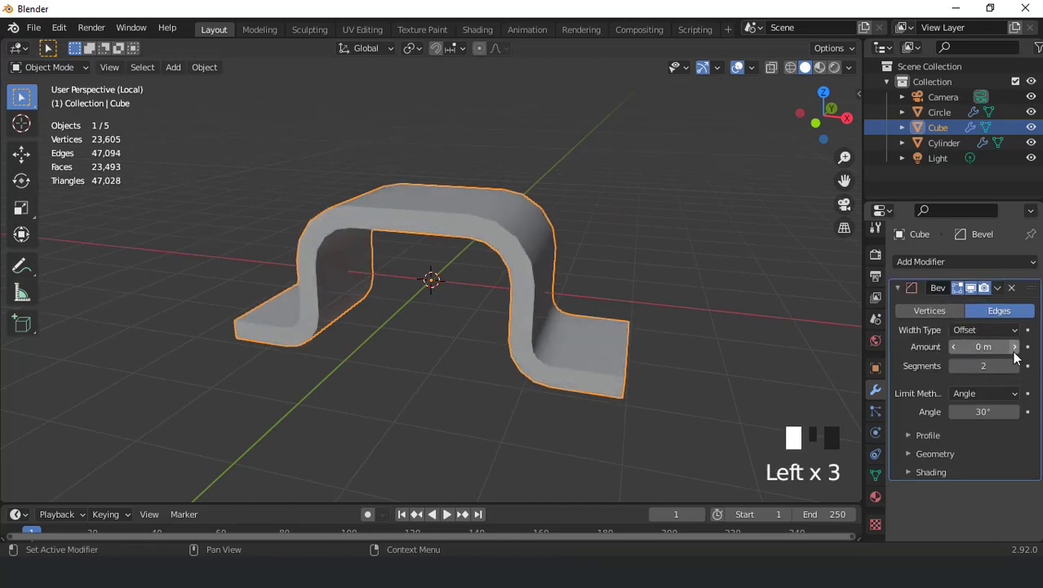
click(1015, 346)
click(1014, 346)
middle_drag(588, 245, 390, 300)
Exit local view and scale the handle uniformly by about 0.192.
key(KP_Divide)
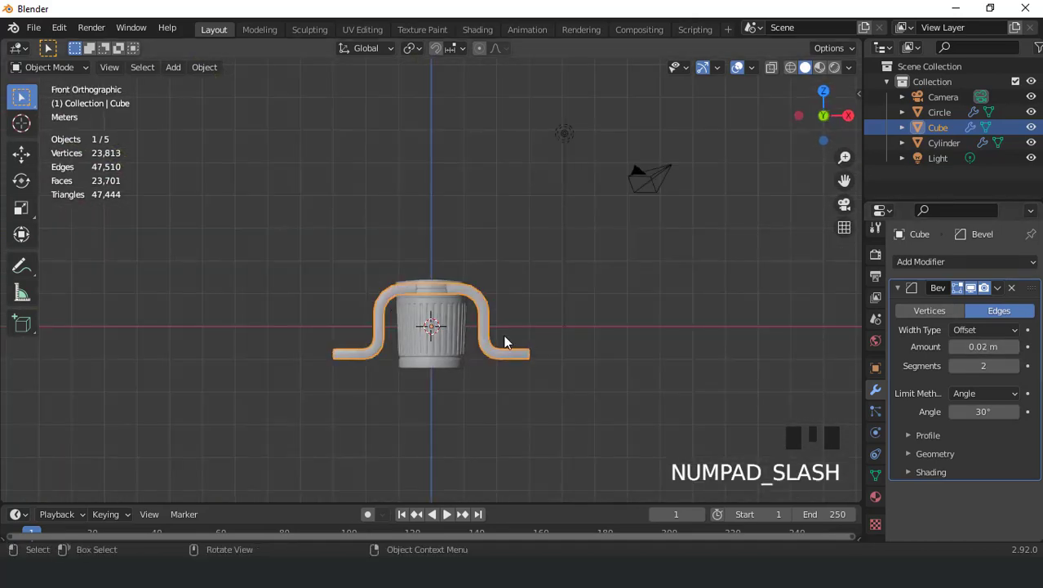
scroll(504, 342, up, 6)
key(s)
click(476, 387)
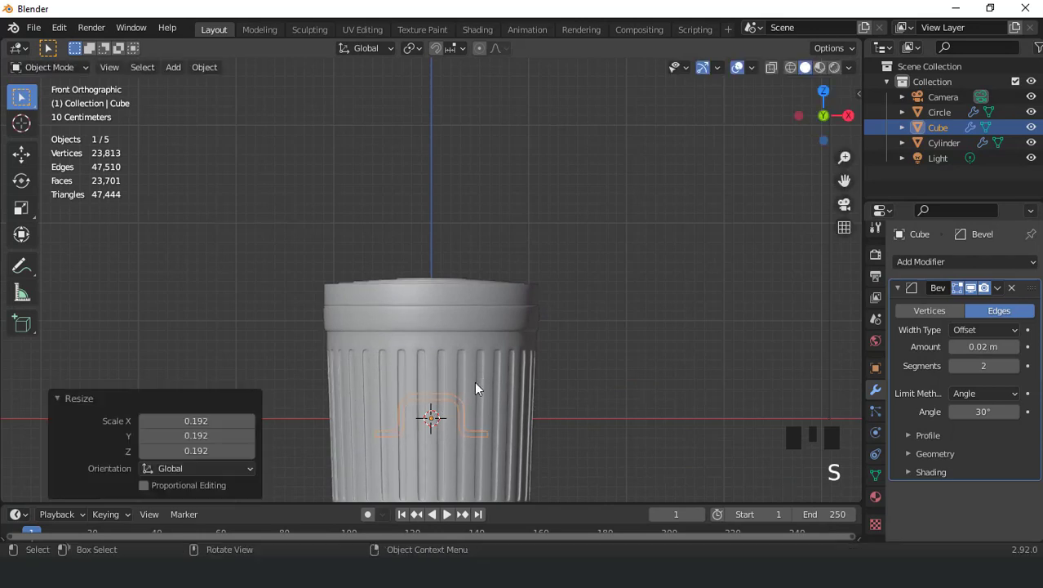
Raise the handle about 1.575 m along Z above the lid and scale it uniformly by about 0.503.
key(g)
key(z)
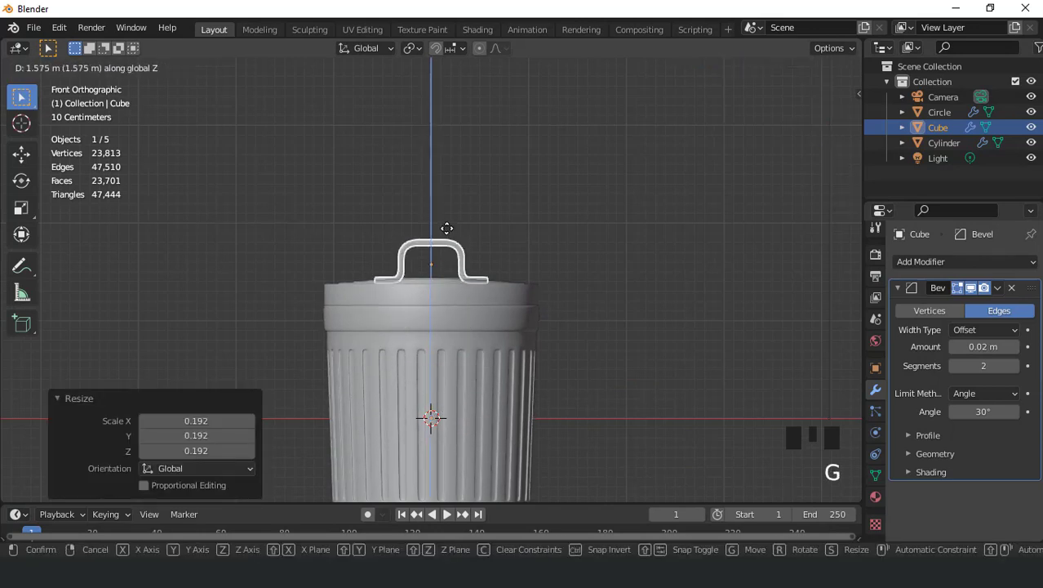
click(446, 228)
key(s)
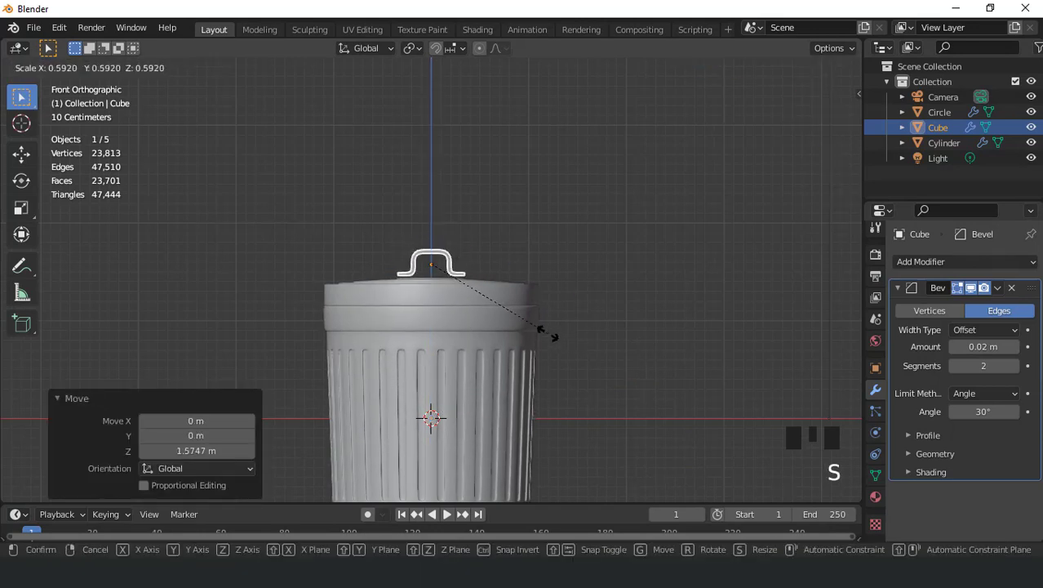
click(530, 323)
Lower the handle about 0.042 m along Z onto the lid and hide the viewport overlays.
scroll(472, 302, up, 6)
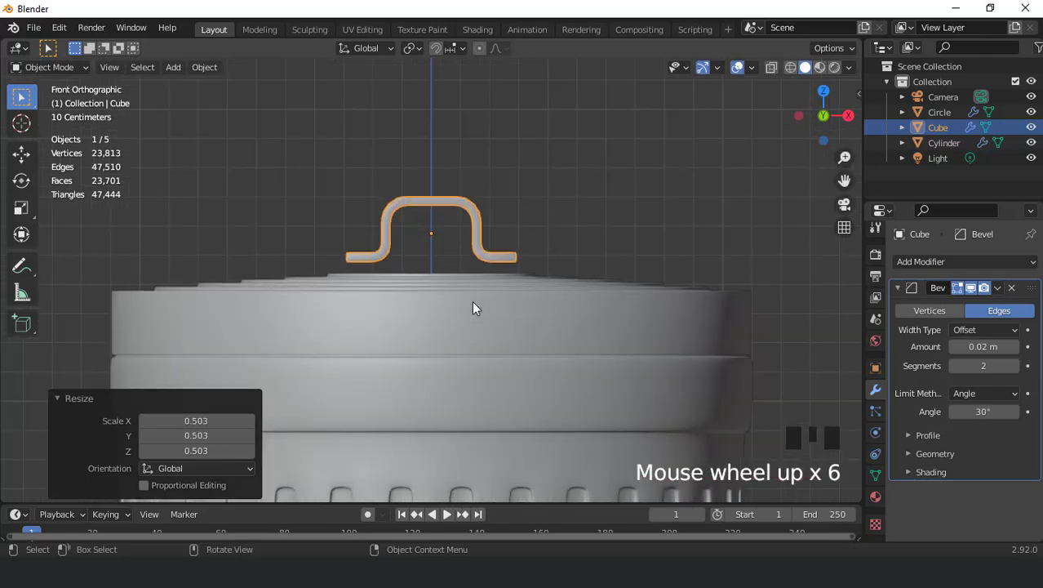
key(g)
key(z)
click(473, 320)
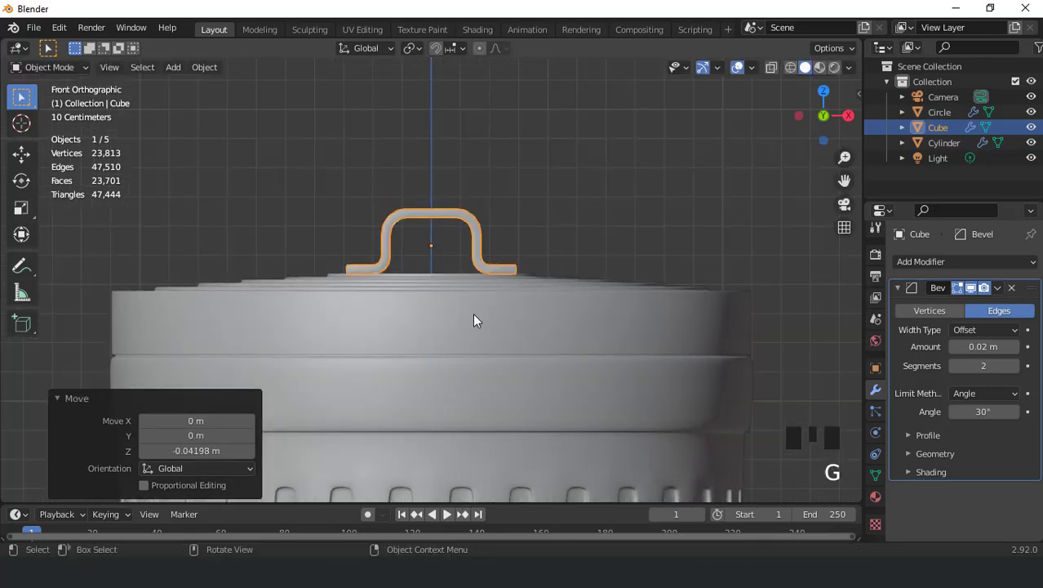
key(KP_7)
scroll(478, 319, down, 4)
middle_drag(489, 338, 412, 214)
click(586, 174)
scroll(572, 188, up, 3)
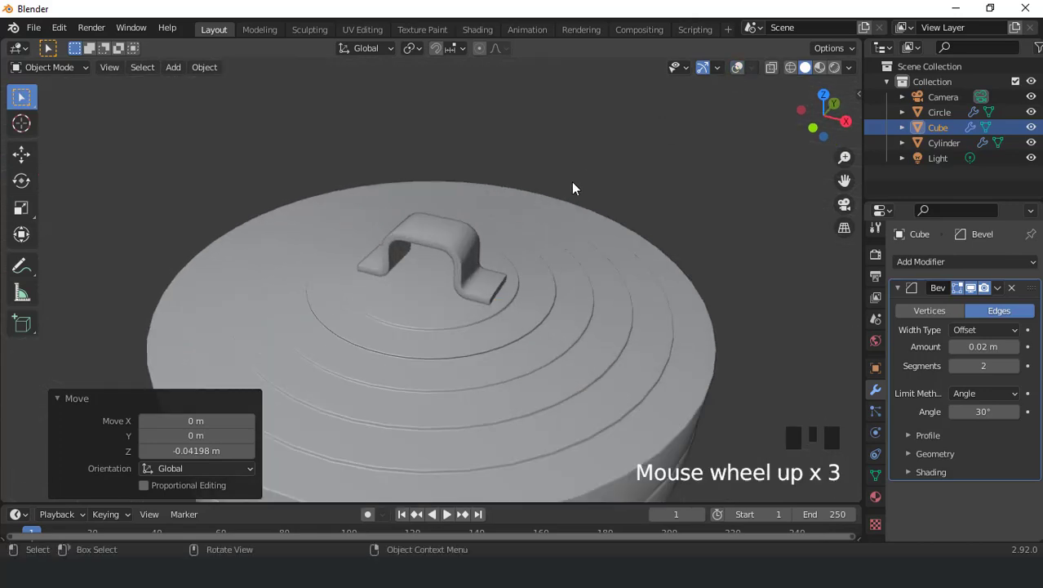
Scale the handle by about 0.832 along Z and lower it about 0.02 m onto the top of the lid.
key(KP_1)
scroll(587, 196, up, 3)
key(s)
key(z)
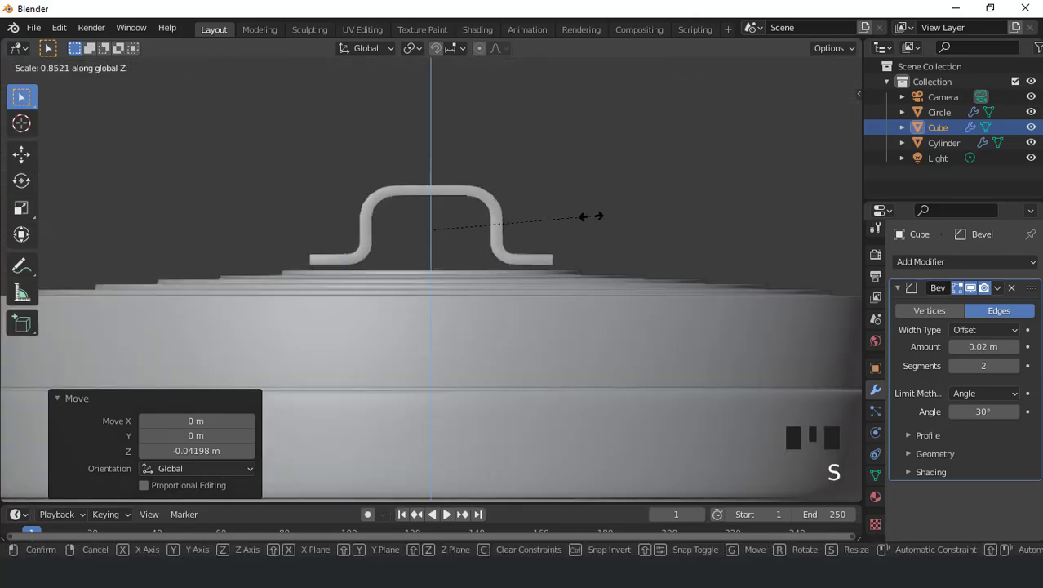
click(585, 215)
key(g)
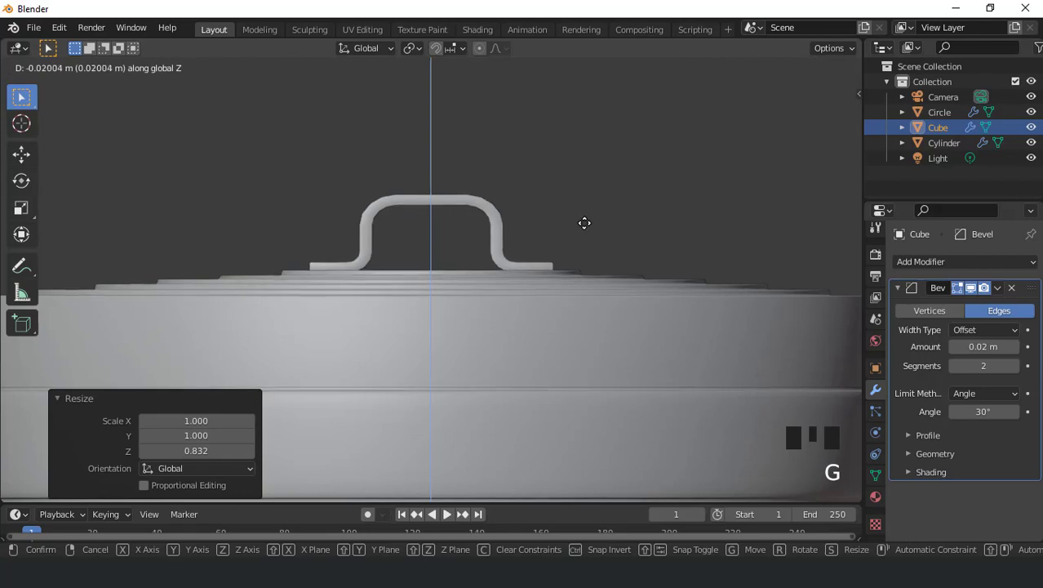
click(585, 222)
scroll(551, 249, down, 3)
middle_drag(552, 249, 428, 298)
scroll(517, 275, down, 5)
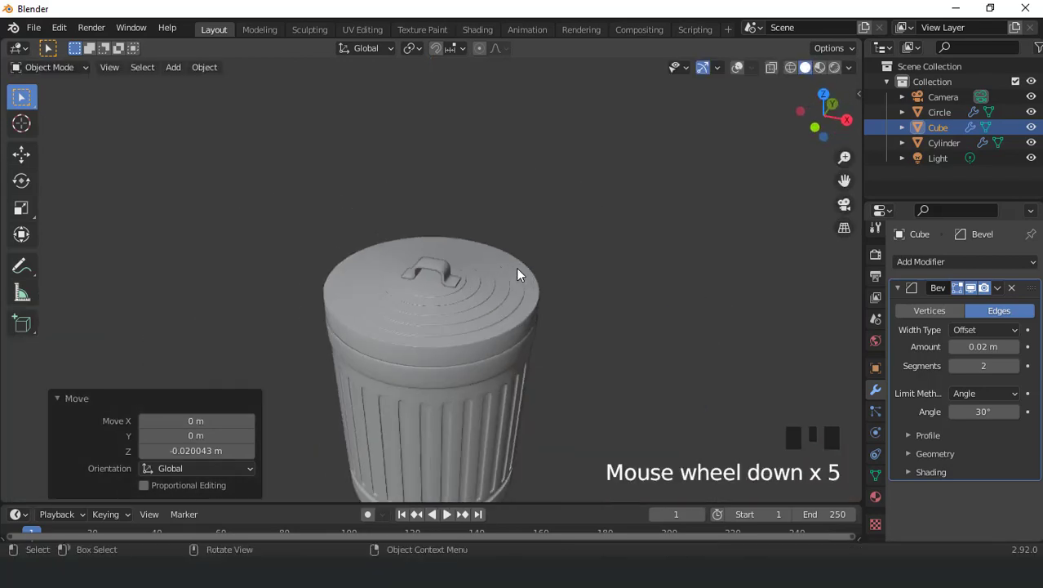
middle_drag(517, 275, 472, 275)
Show the viewport overlays again and frame the whole trash can in front view.
click(738, 67)
scroll(541, 202, up, 2)
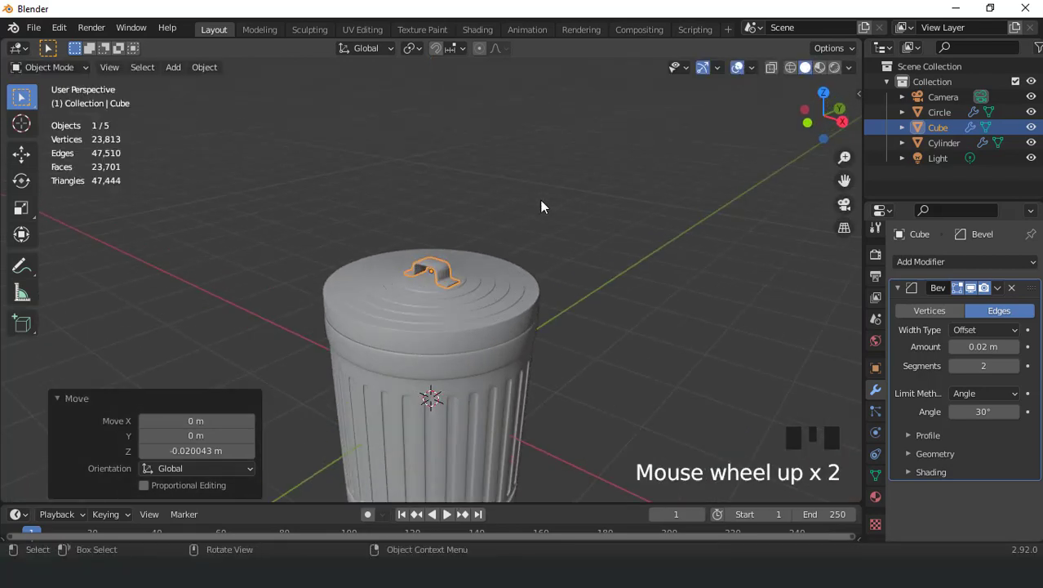
key(KP_1)
key(ctrl+KP_2)
key(ctrl+KP_2)
key(ctrl+KP_2)
key(ctrl+KP_2)
key(ctrl+KP_2)
key(ctrl+KP_2)
key(ctrl+KP_2)
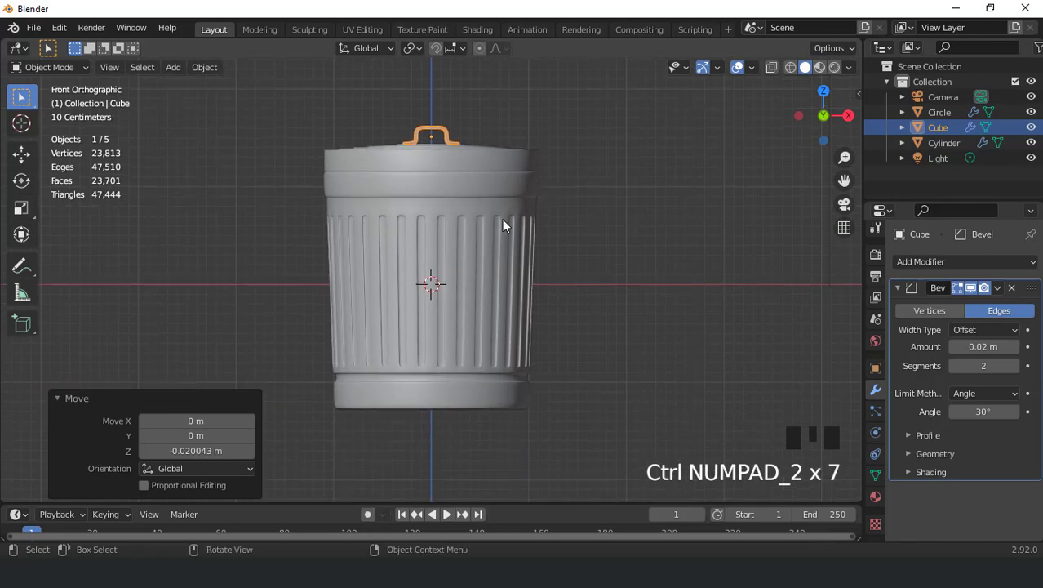
Hide the can body's Subdivision modifier in the viewport and enable Auto Smooth at 30° for its normals.
click(502, 219)
click(964, 288)
scroll(571, 274, up, 2)
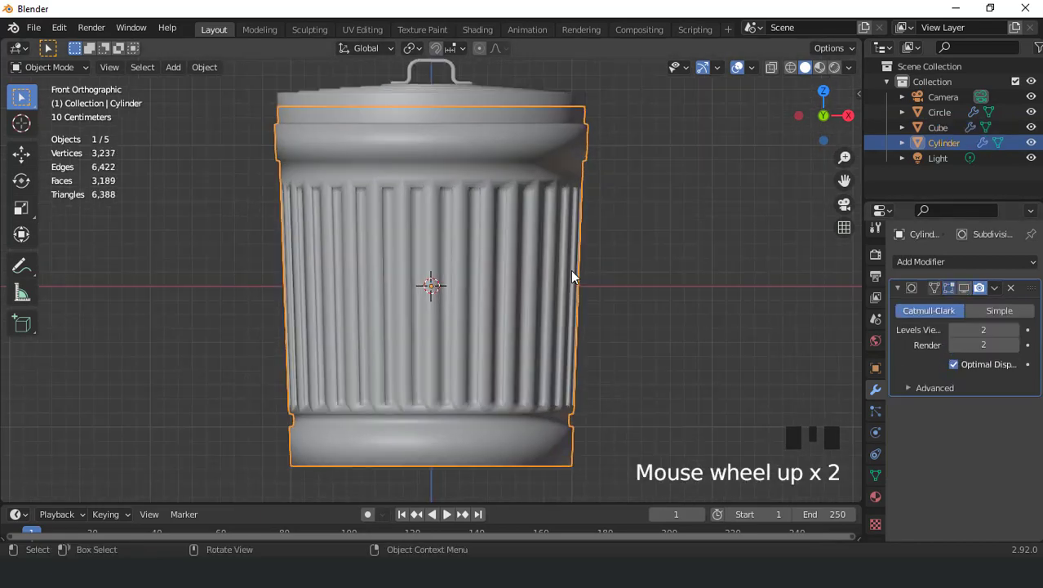
key(KP_3)
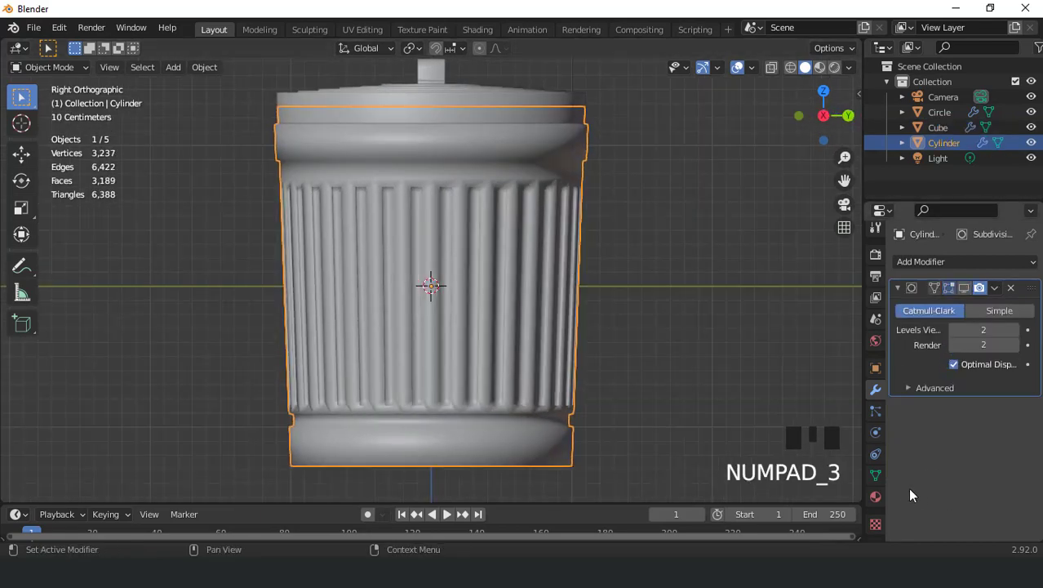
click(874, 476)
scroll(936, 435, down, 4)
click(952, 455)
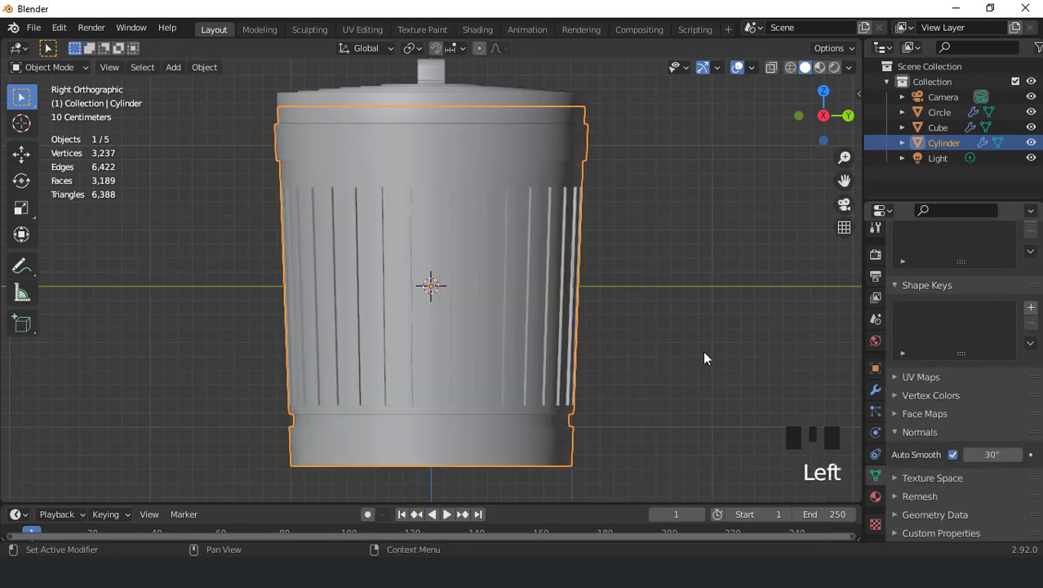
Duplicate three adjacent vertices in place on the lower edge of the can's raised band and separate them into their own object.
key(Tab)
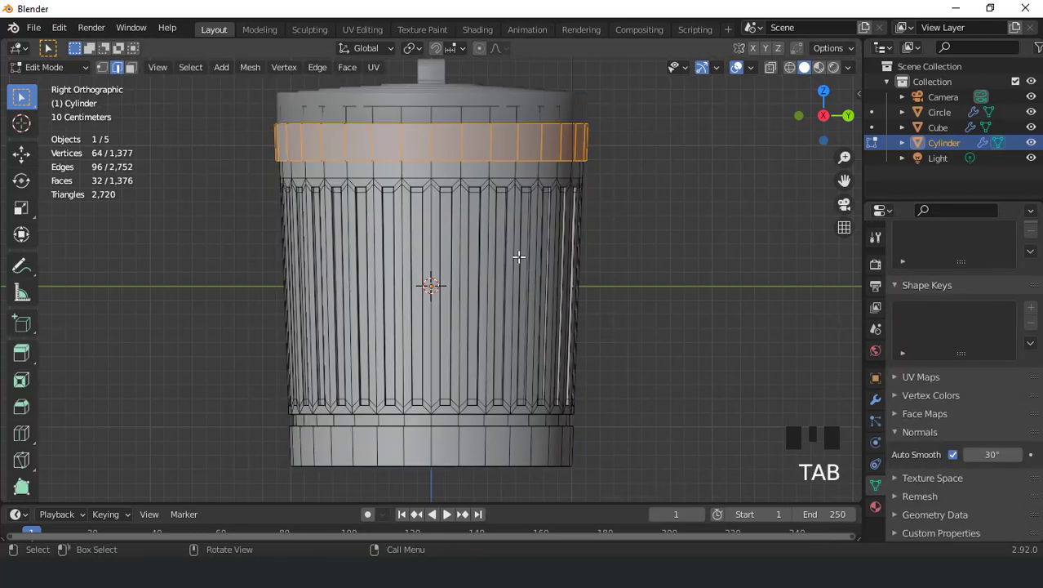
key(1)
scroll(483, 164, up, 1)
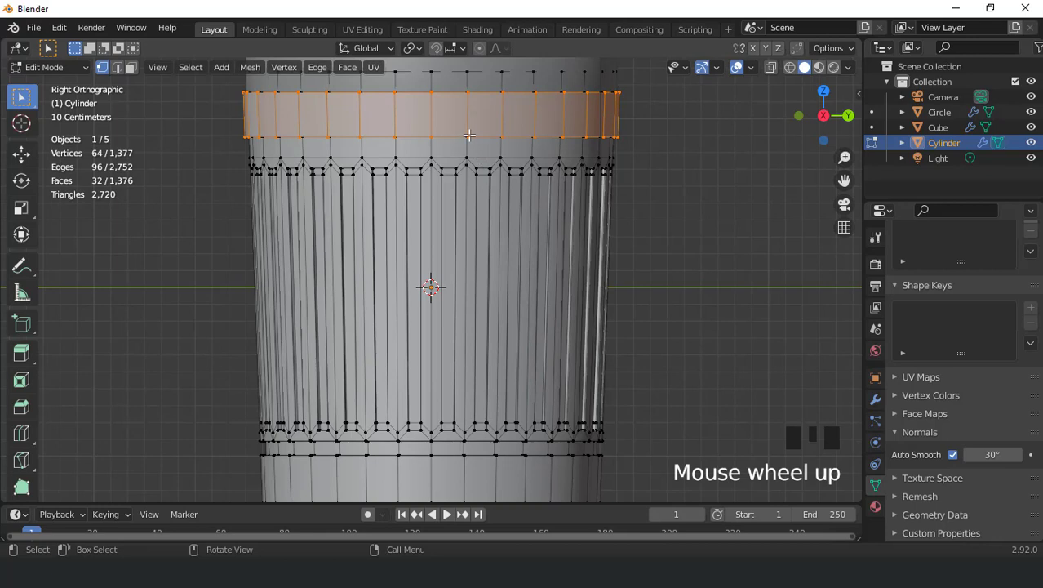
scroll(473, 155, down, 3)
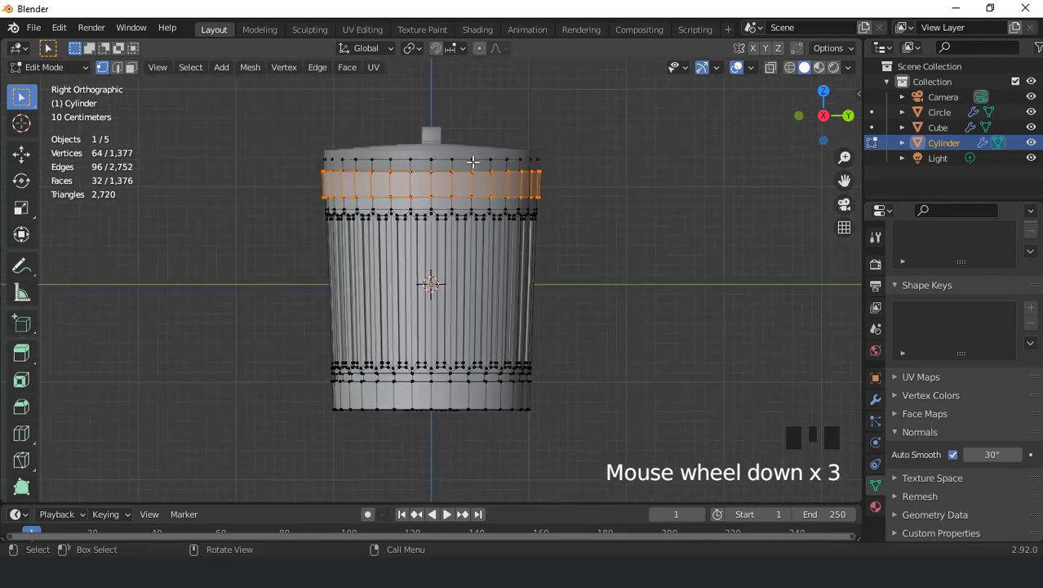
scroll(461, 176, up, 1)
click(457, 182)
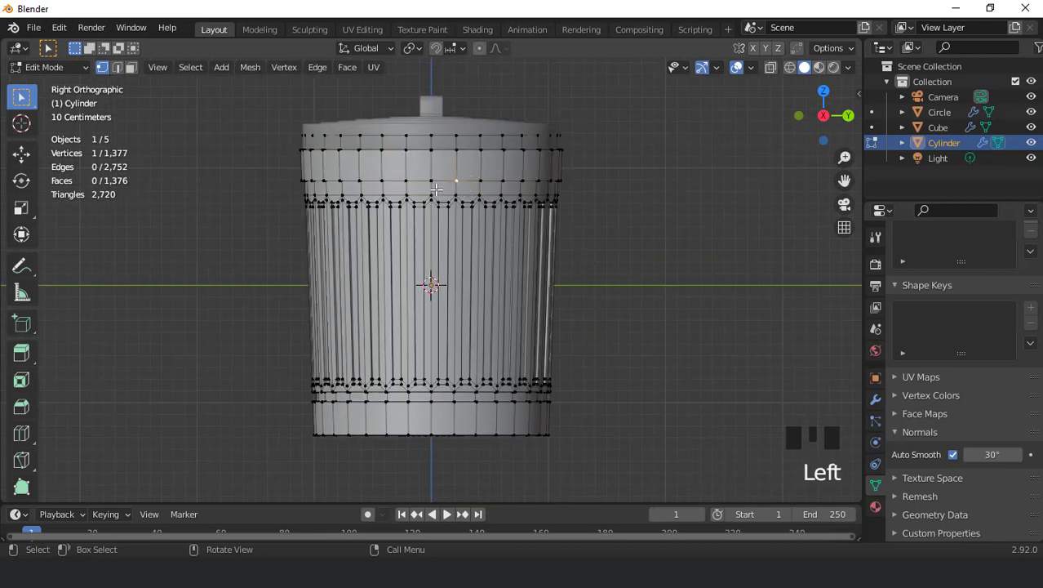
shift+click(408, 181)
middle_drag(408, 181, 532, 253)
scroll(535, 255, up, 3)
key(shift+d)
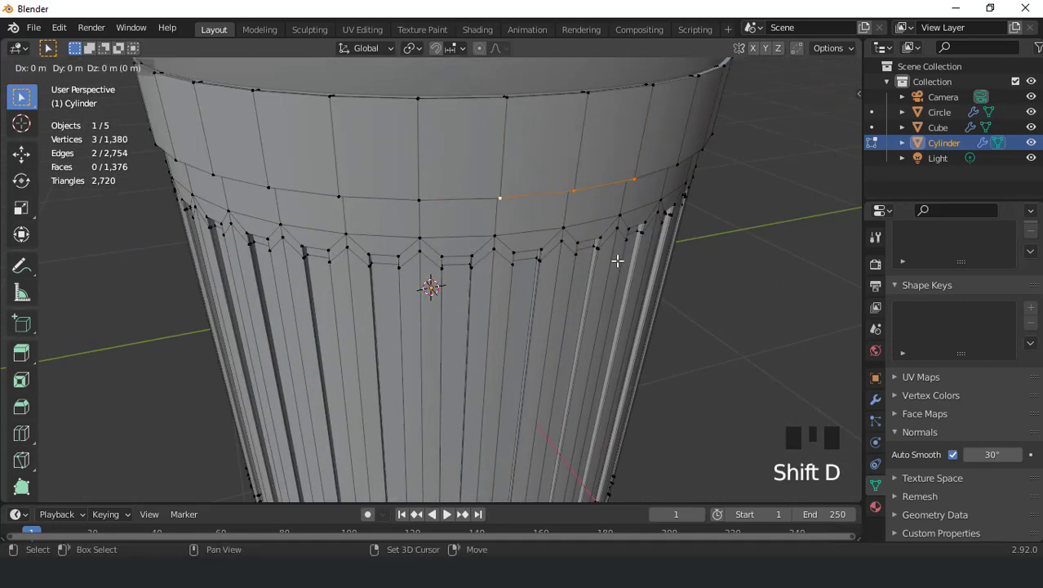
right_click(617, 261)
key(p)
click(616, 260)
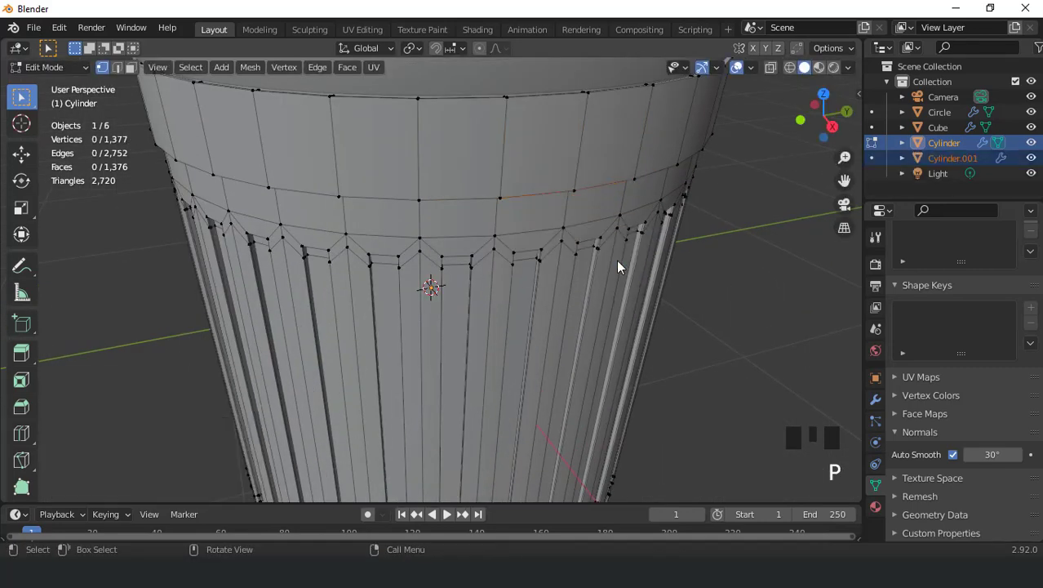
Edit the separated edge strip and raise all its vertices about 0.014 m along Z.
key(Tab)
click(931, 158)
scroll(658, 236, down, 1)
key(Tab)
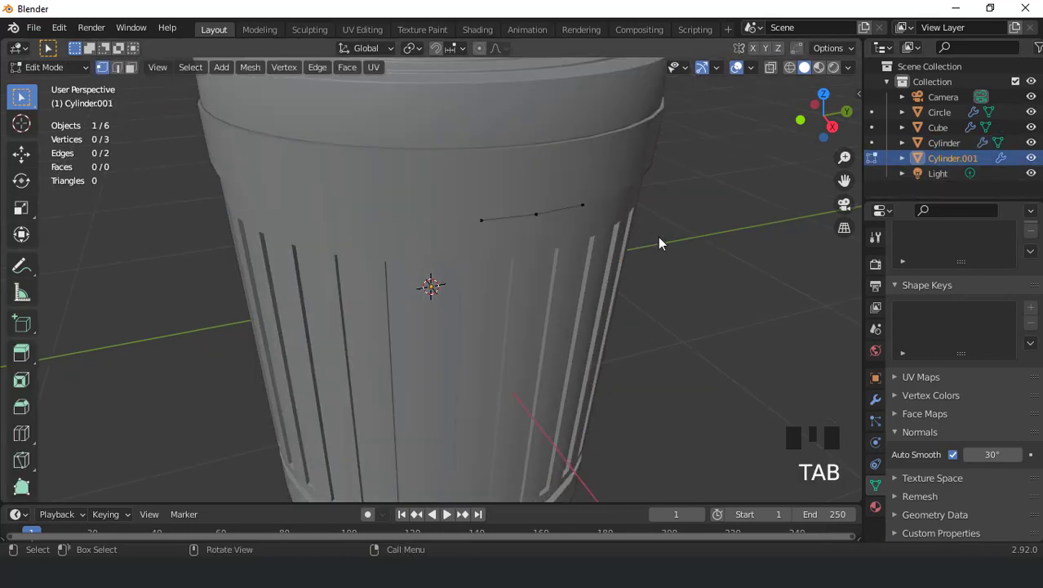
key(a)
key(KP_3)
key(KP_Decimal)
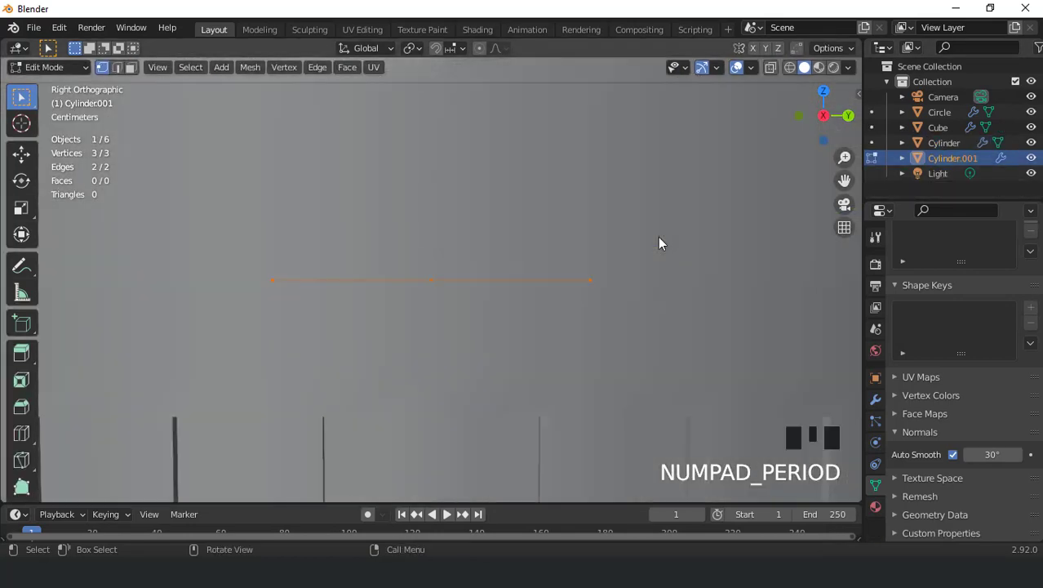
scroll(604, 281, down, 3)
key(g)
key(z)
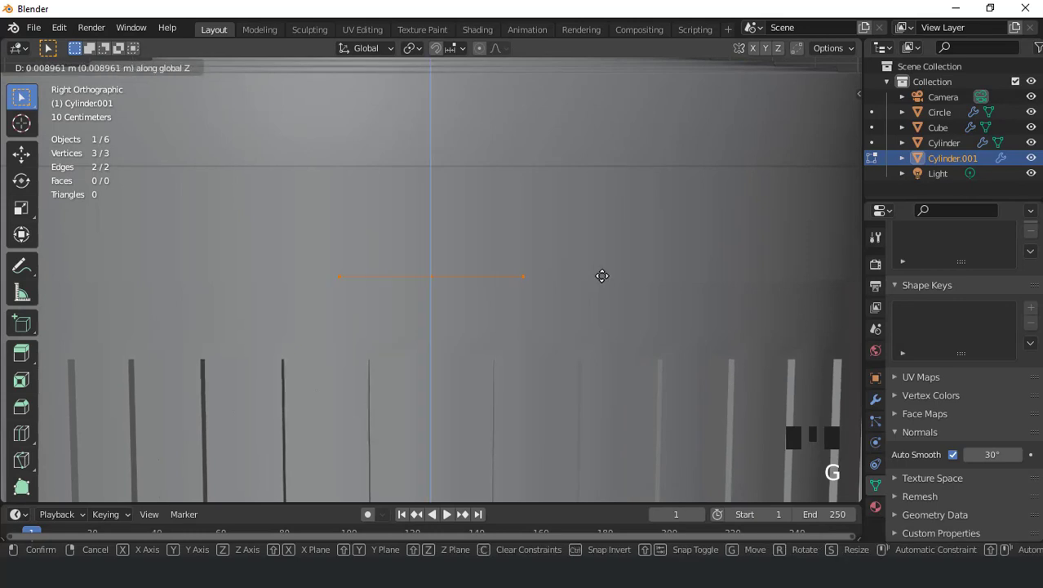
click(601, 275)
Extrude the edge strip upward about 0.147 m along Z into a narrow band of faces.
key(e)
click(597, 244)
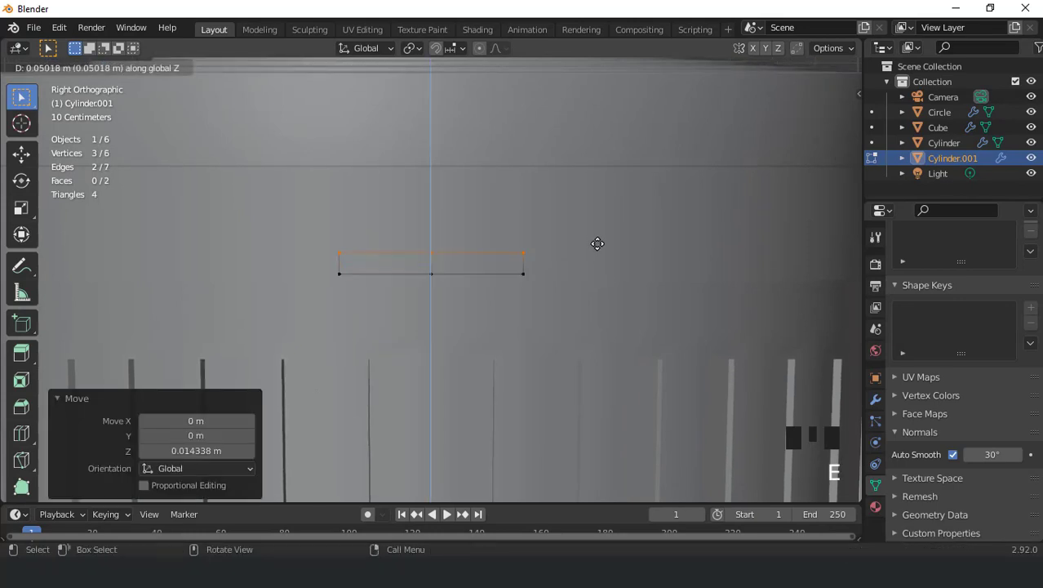
click(587, 211)
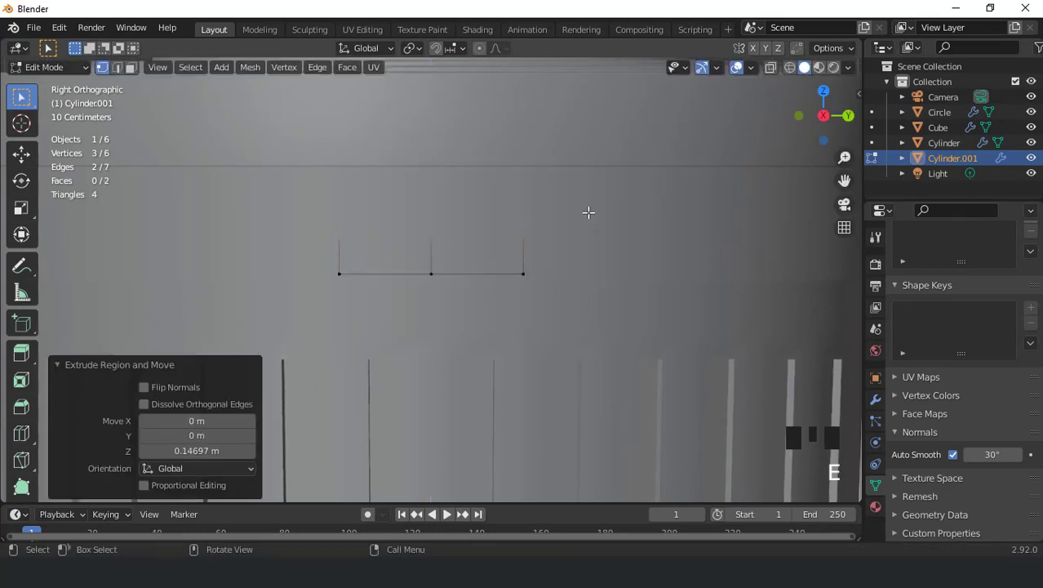
Turn on X-ray and add four evenly spaced horizontal loop cuts across the extruded strip.
click(769, 68)
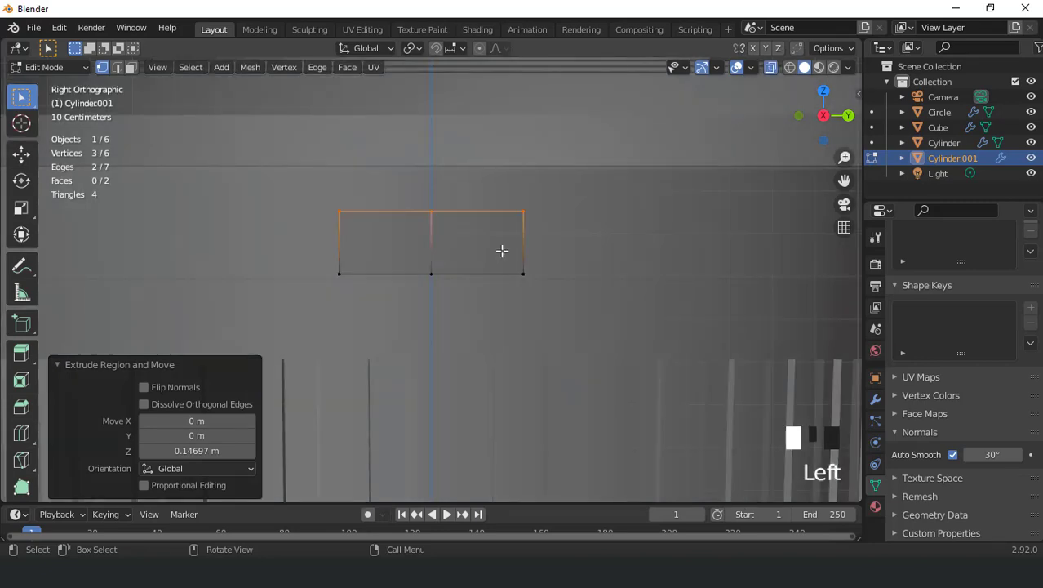
key(ctrl+r)
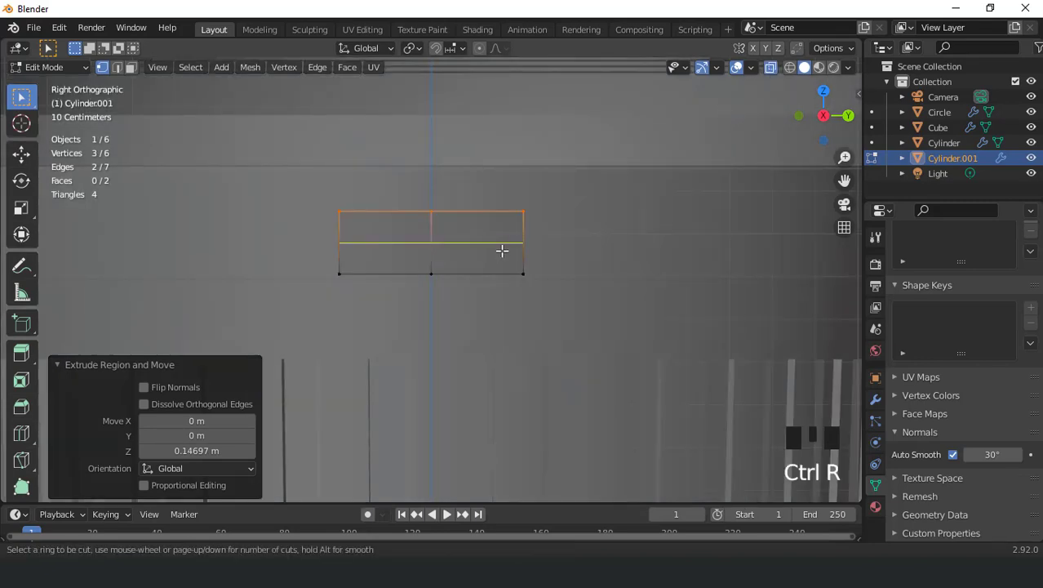
scroll(502, 250, up, 2)
scroll(502, 250, up, 2)
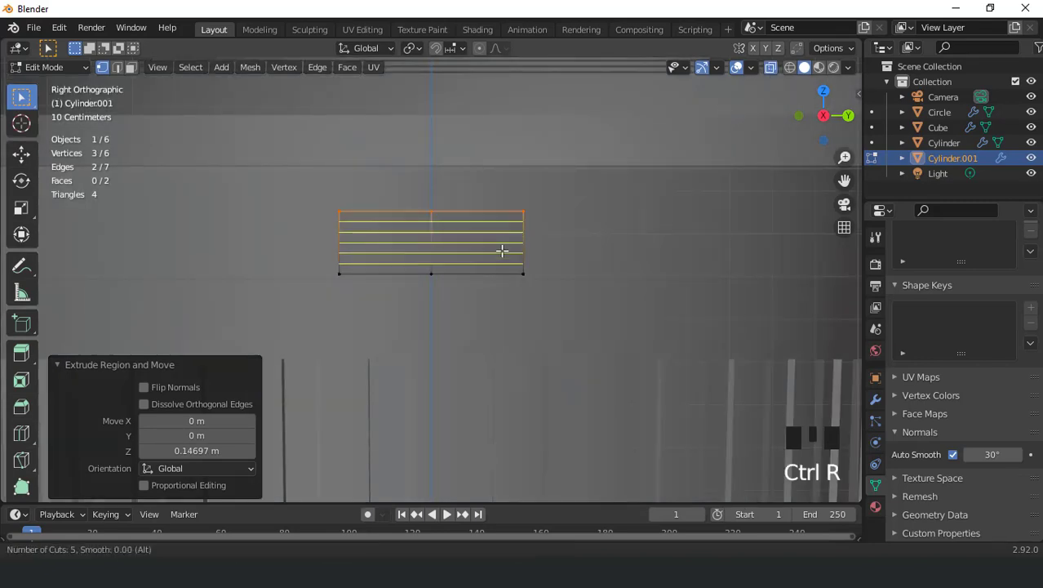
scroll(502, 250, down, 1)
click(502, 250)
right_click(502, 250)
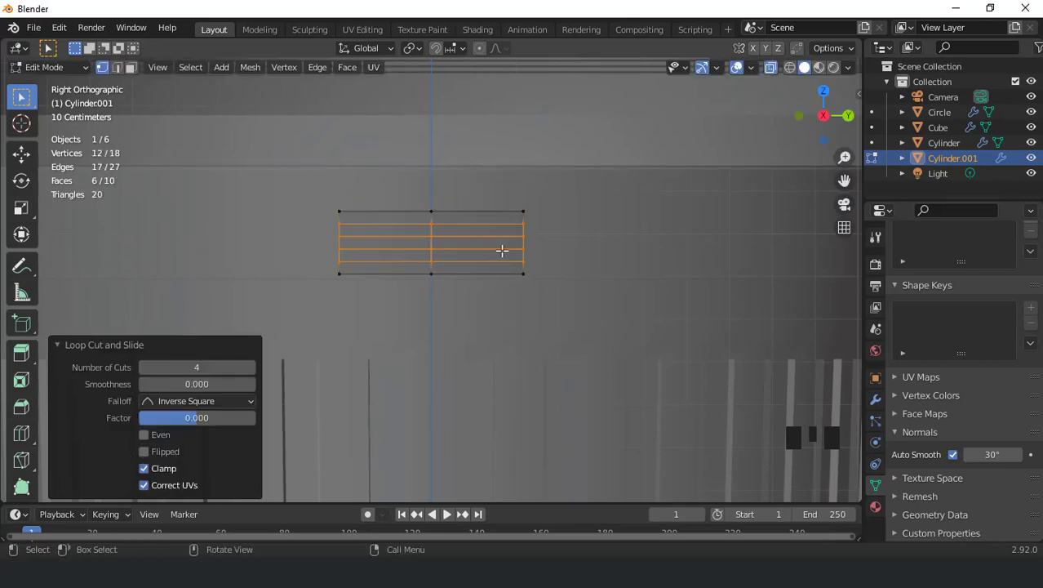
Dissolve the two middle horizontal edge loops of the strip.
key(2)
double_click(498, 238)
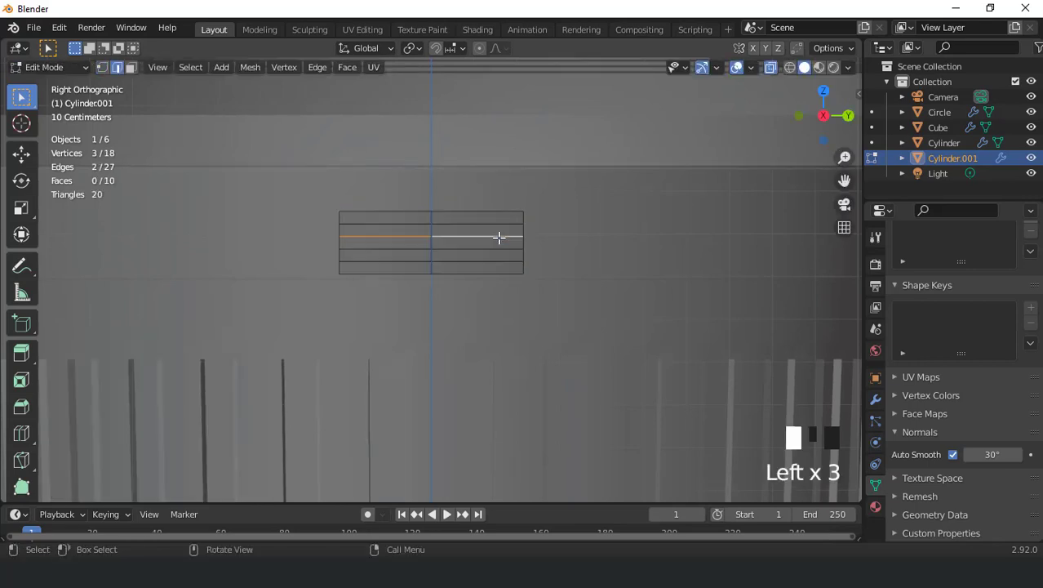
shift+double_click(500, 251)
right_click(592, 236)
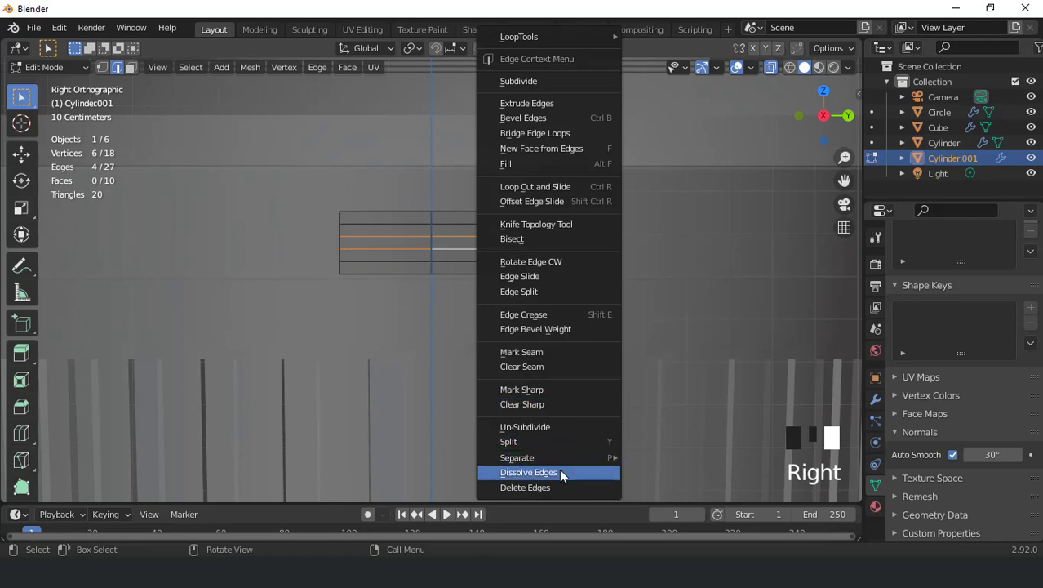
click(561, 472)
Add one centred horizontal loop cut to the strip and pull it outward about 0.05 m along X.
key(ctrl+r)
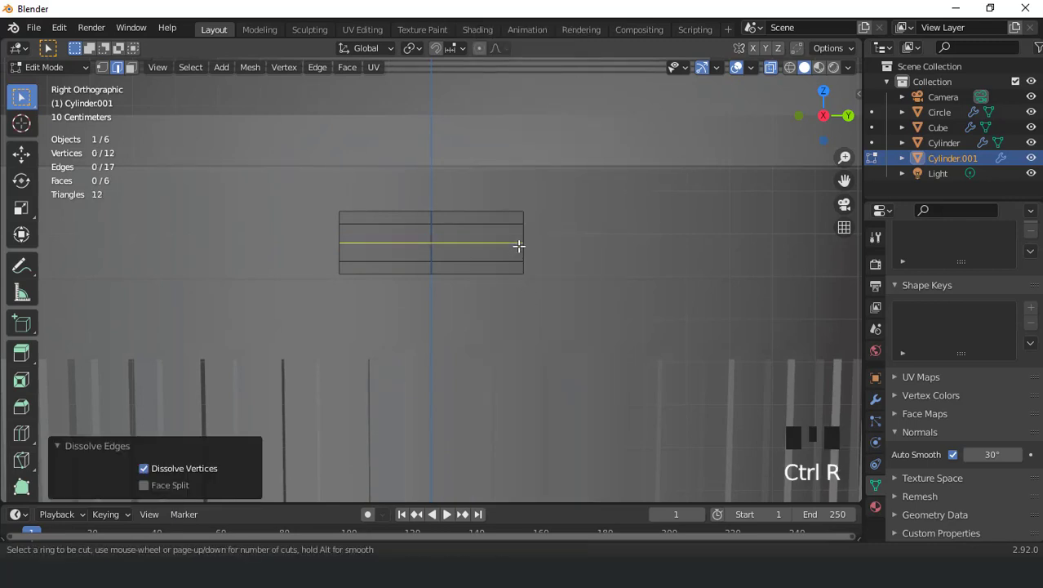
click(517, 243)
right_click(517, 245)
key(KP_1)
scroll(522, 246, up, 2)
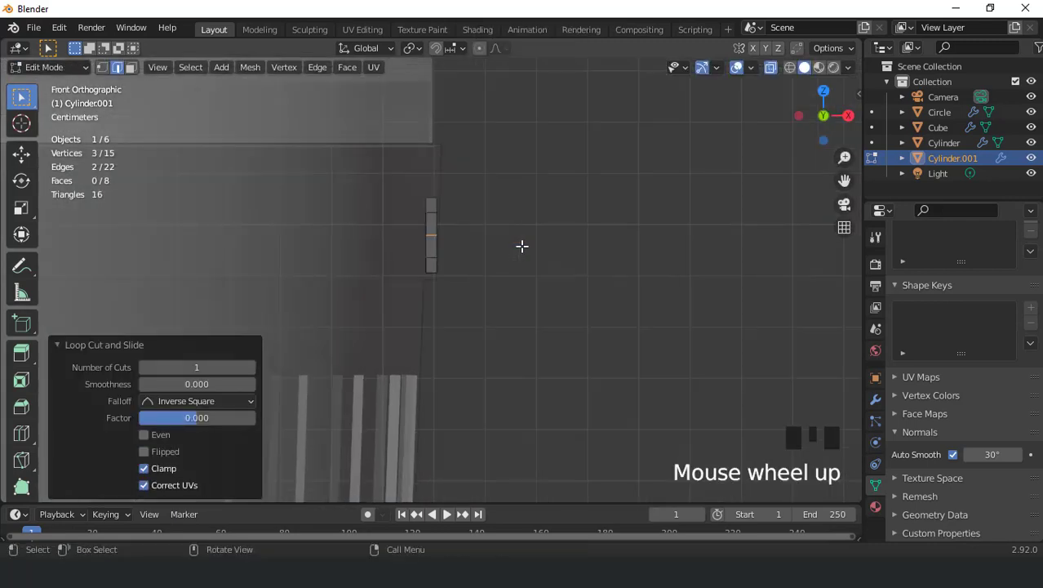
key(g)
key(x)
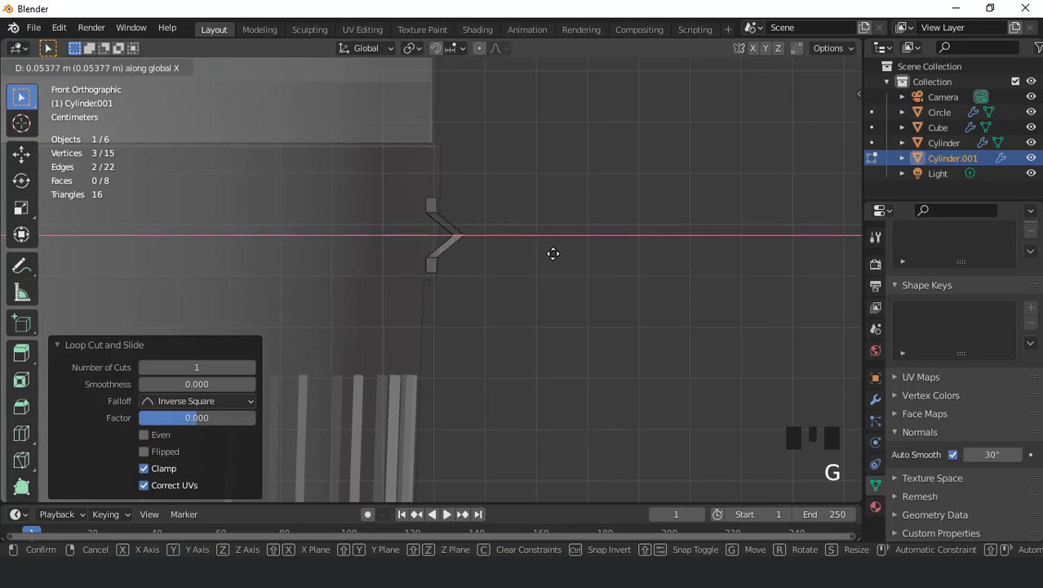
click(555, 243)
Turn off X-ray, isolate the strip in local view, and bevel its protruding centre edge loop with 4 segments.
mouse_move(555, 237)
middle_down()
mouse_move(440, 280)
mouse_move(771, 53)
mouse_move(575, 191)
mouse_move(464, 177)
mouse_move(624, 191)
mouse_move(396, 463)
mouse_move(729, 174)
mouse_move(542, 221)
middle_up()
click(771, 67)
scroll(495, 173, up, 1)
key(KP_Divide)
key(ctrl+b)
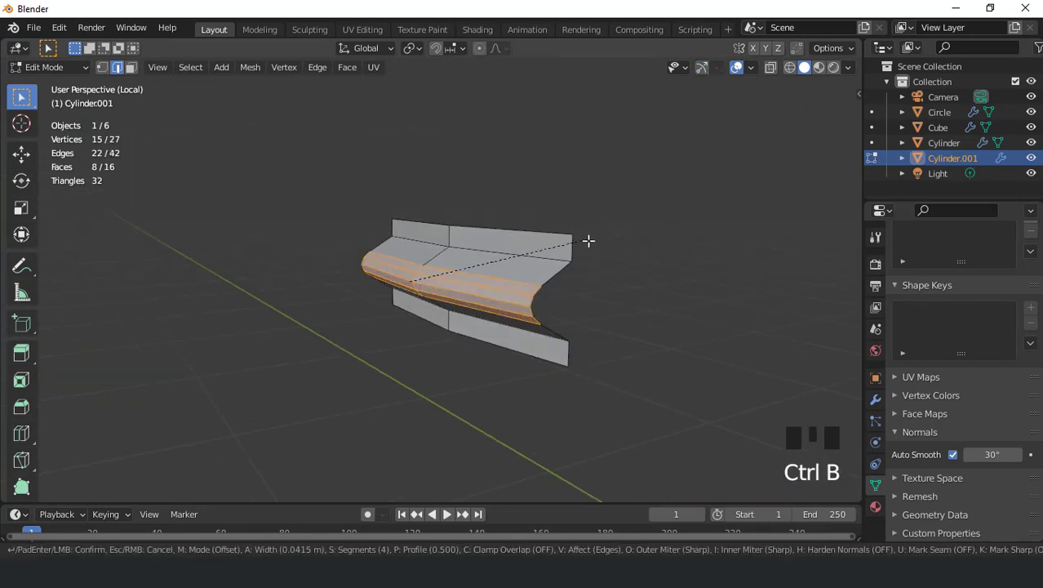
click(615, 251)
key(Tab)
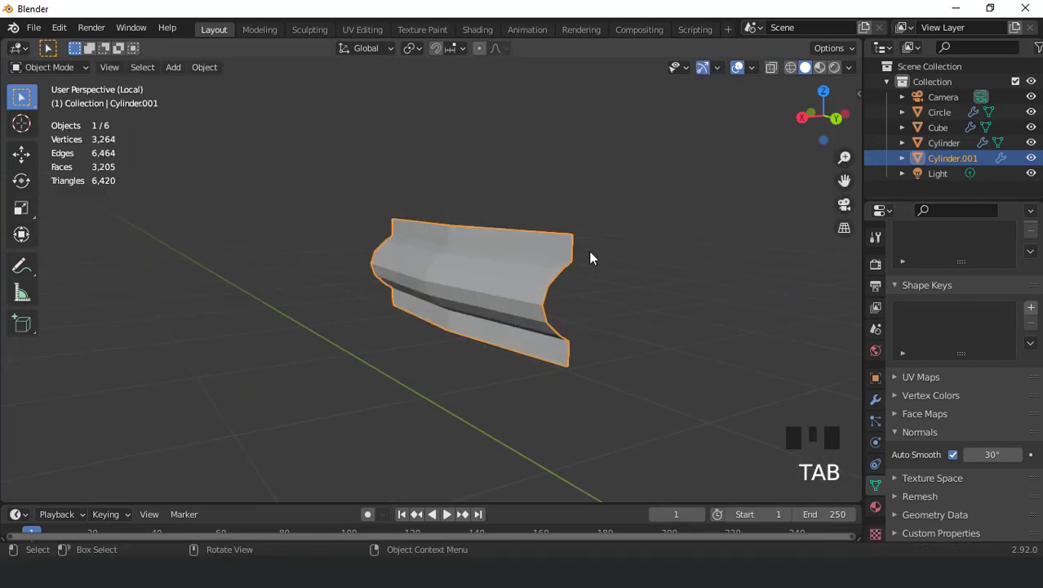
Add a vertical loop cut close to each end of the strip, sliding the first by a factor of about 0.945.
middle_drag(589, 254, 630, 255)
key(Tab)
key(ctrl+r)
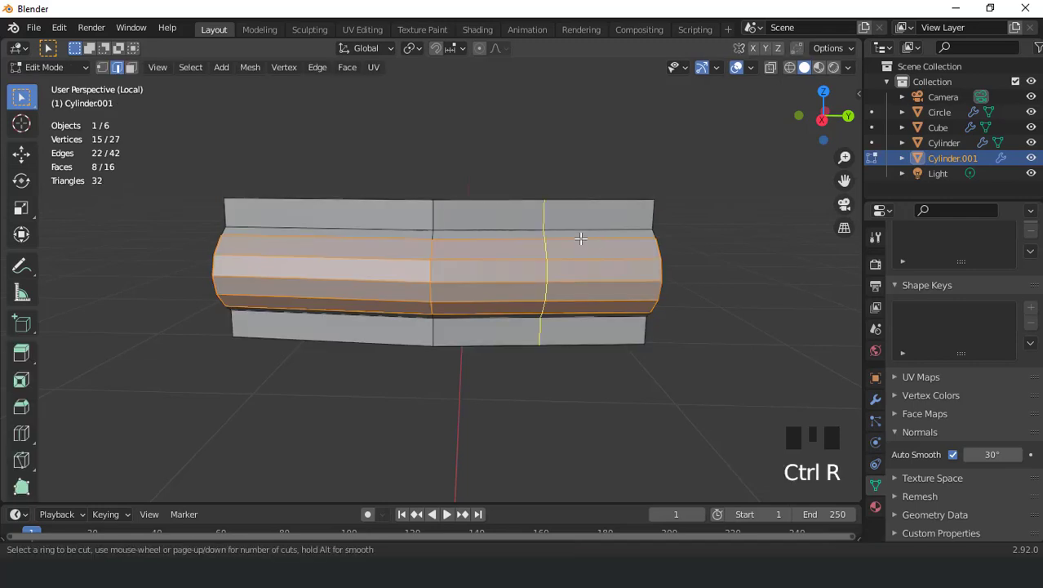
click(580, 238)
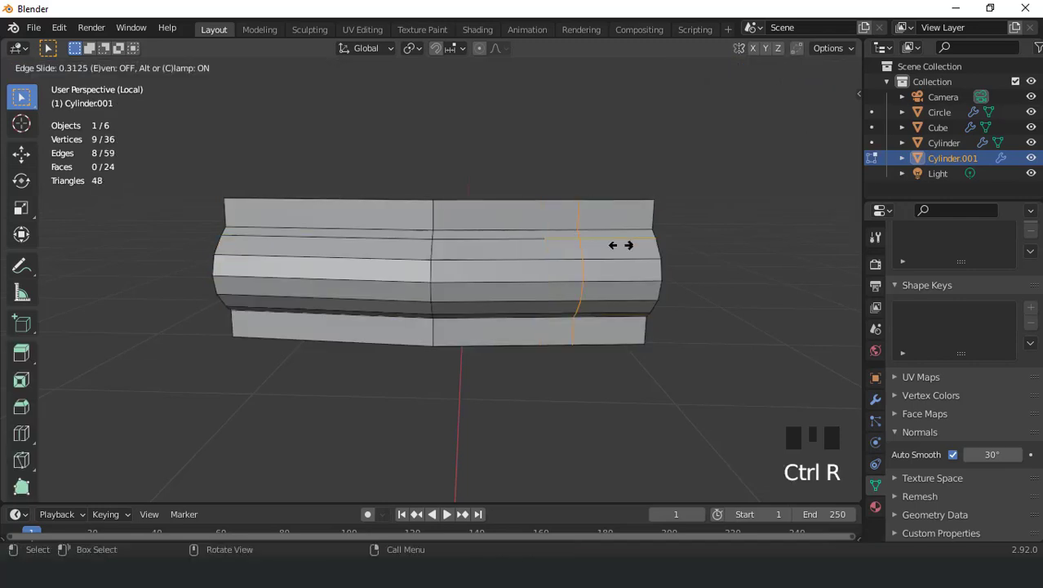
click(686, 254)
key(ctrl+r)
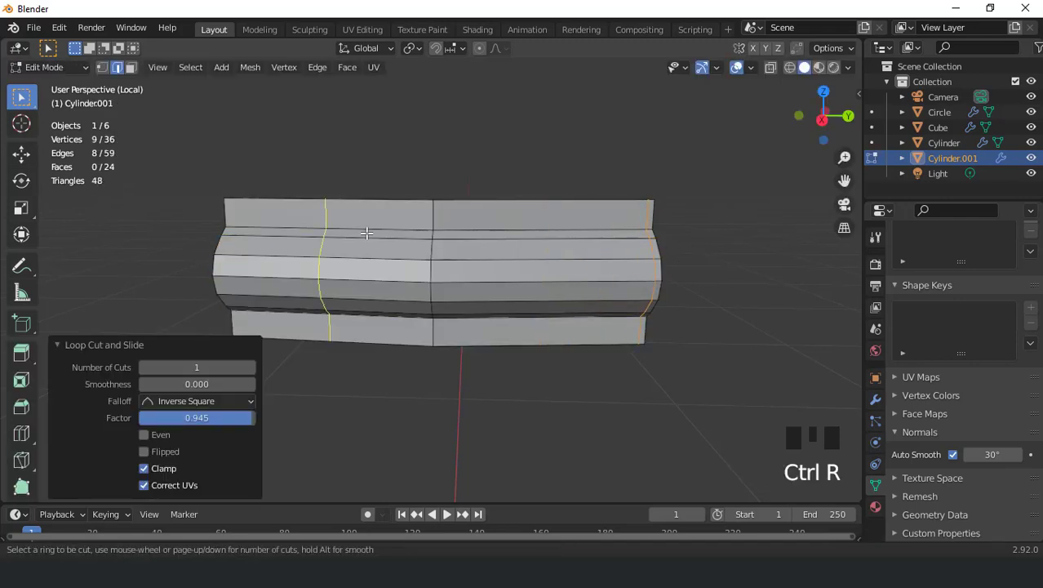
click(362, 231)
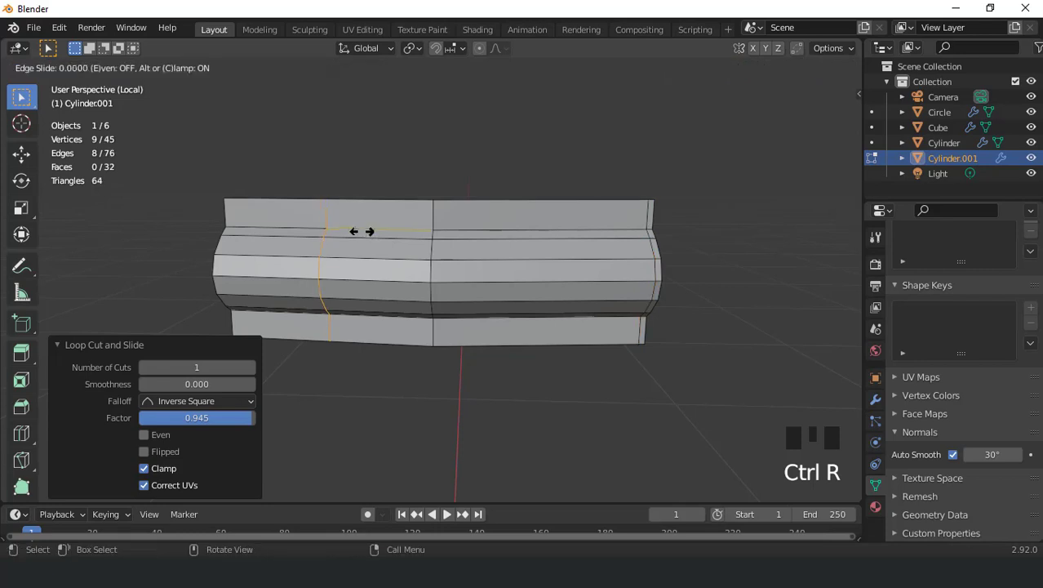
click(269, 212)
key(Tab)
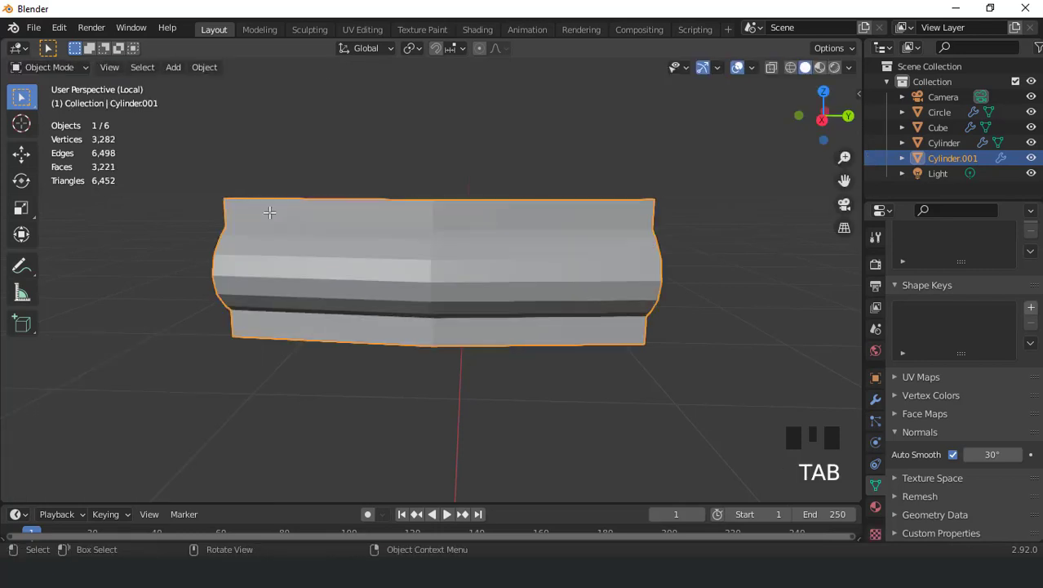
Show the strip's Subdivision modifier in the viewport and shade the strip smooth.
click(876, 401)
click(875, 401)
click(964, 288)
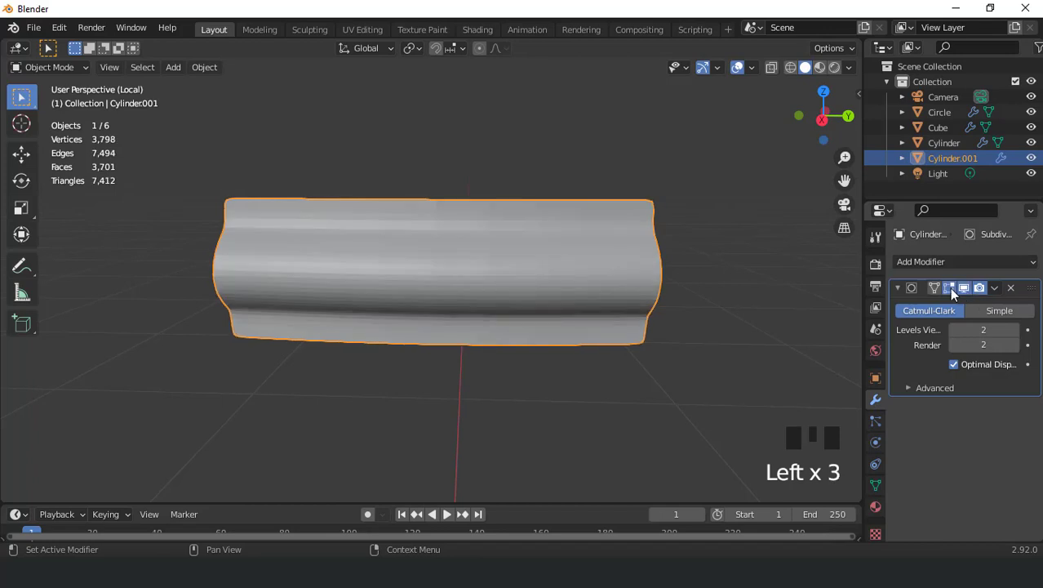
middle_drag(636, 214, 603, 226)
right_click(652, 209)
click(652, 210)
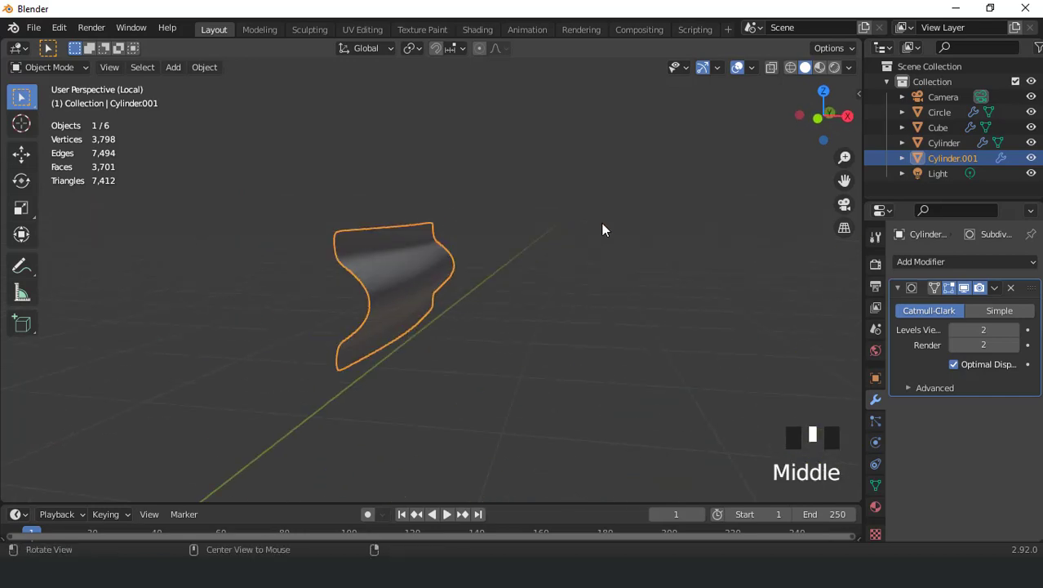
Add a Solidify modifier to the strip and leave local view to show the whole can.
click(906, 260)
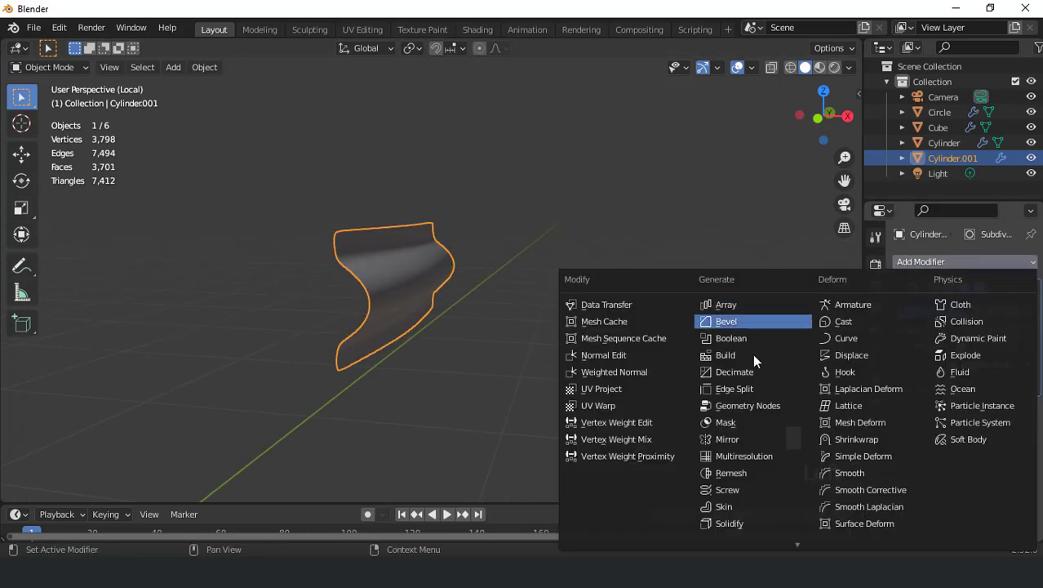
click(764, 522)
middle_drag(514, 310, 493, 218)
key(KP_Divide)
Set the side handle strip's origin to its geometry.
right_click(492, 218)
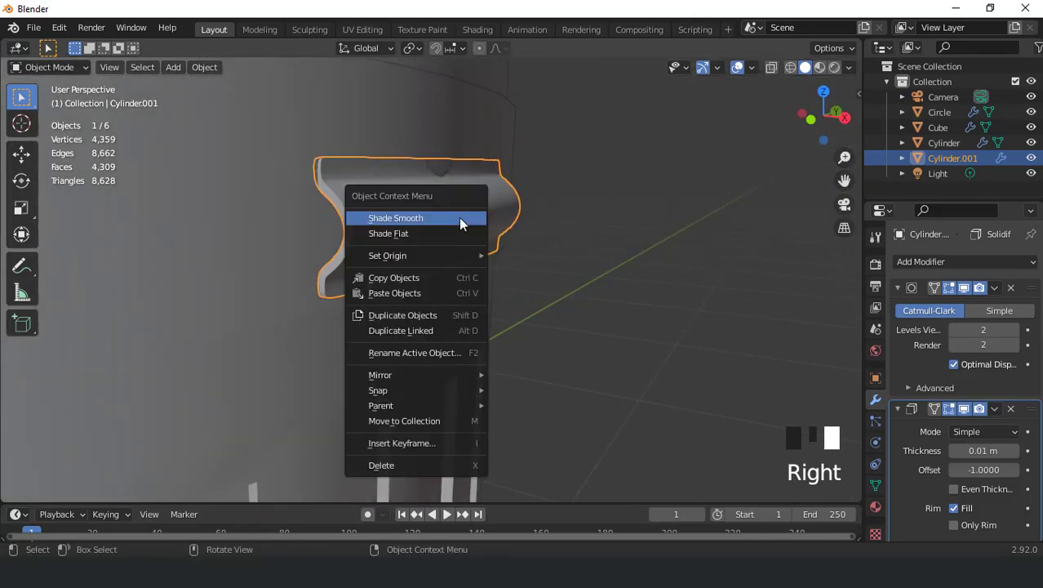
mouse_move(439, 256)
click(509, 270)
middle_drag(509, 277, 550, 257)
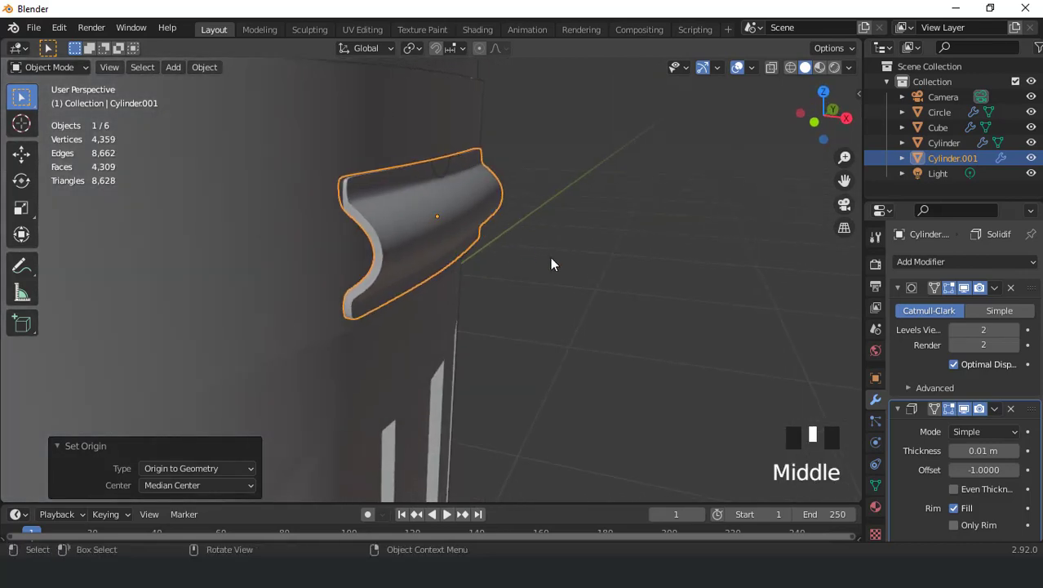
Rotate the side handle strip 2.08° about the global Y axis.
key(r)
key(y)
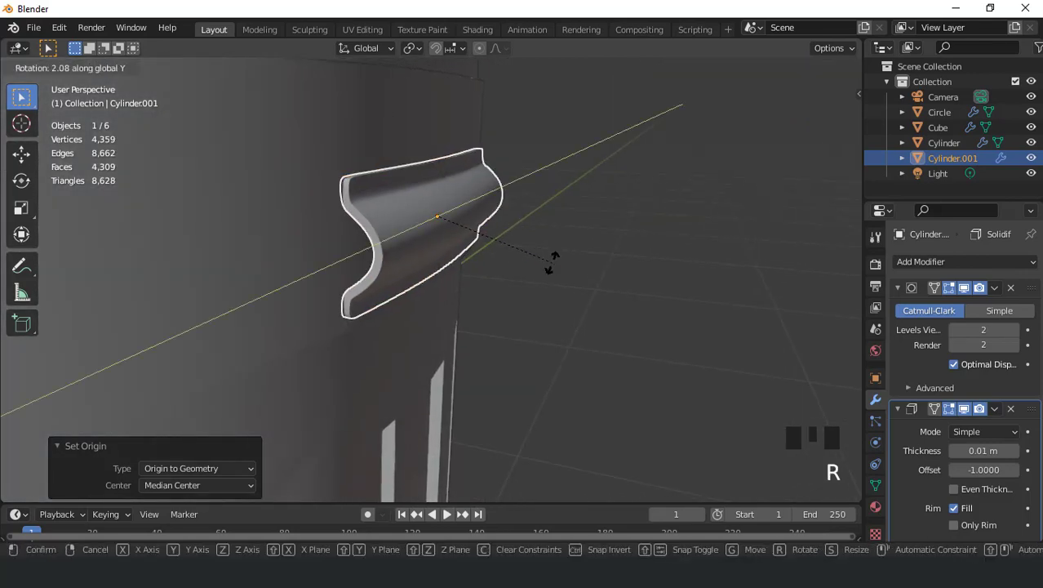
click(551, 262)
middle_drag(575, 237, 467, 243)
scroll(461, 249, down, 5)
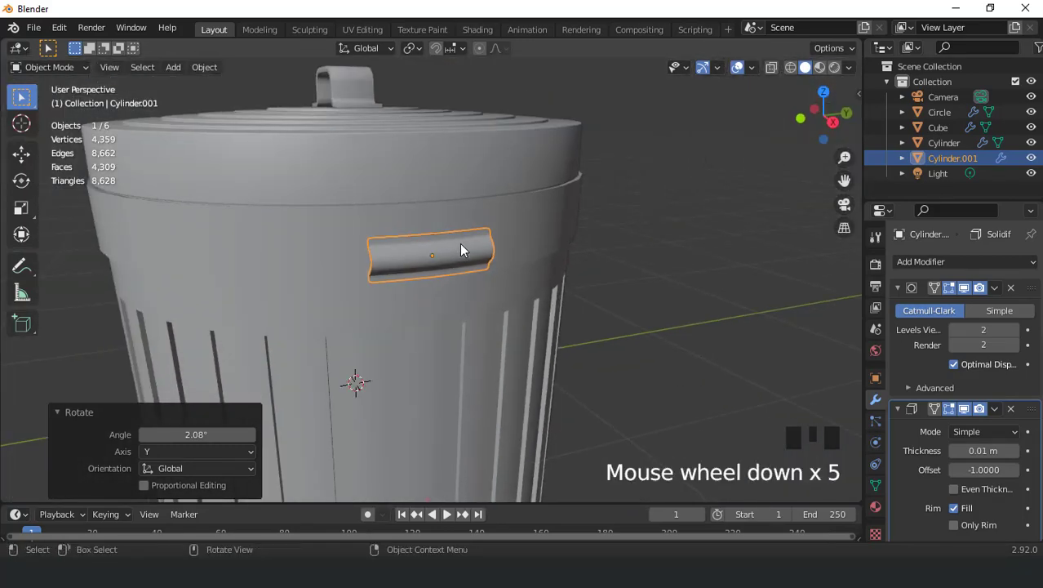
Scale the side handle strip along the global Y axis by 0.830.
key(KP_3)
scroll(492, 297, down, 3)
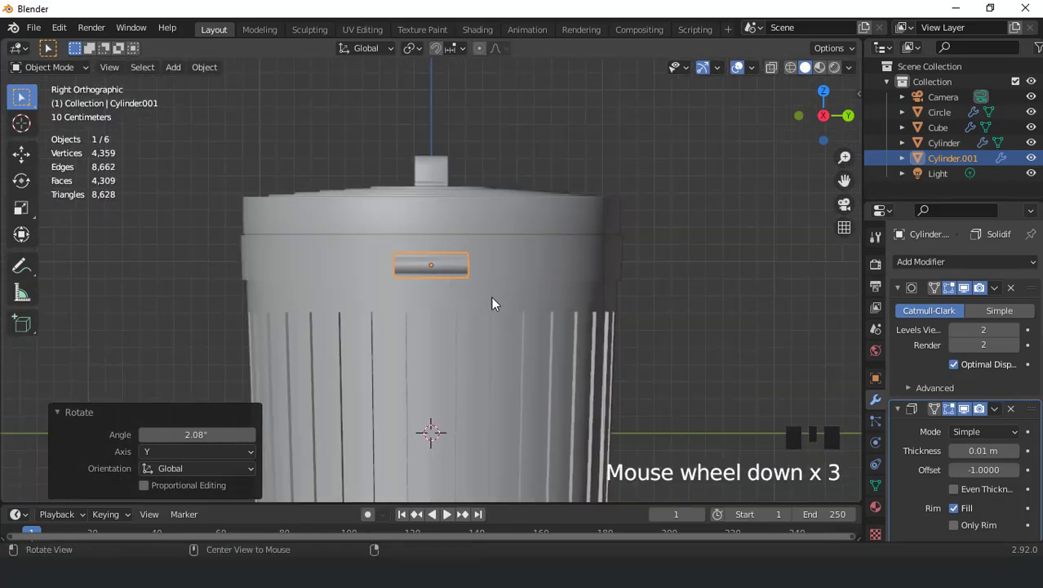
middle_drag(492, 304, 505, 296)
scroll(505, 296, up, 4)
scroll(610, 296, up, 3)
key(s)
key(y)
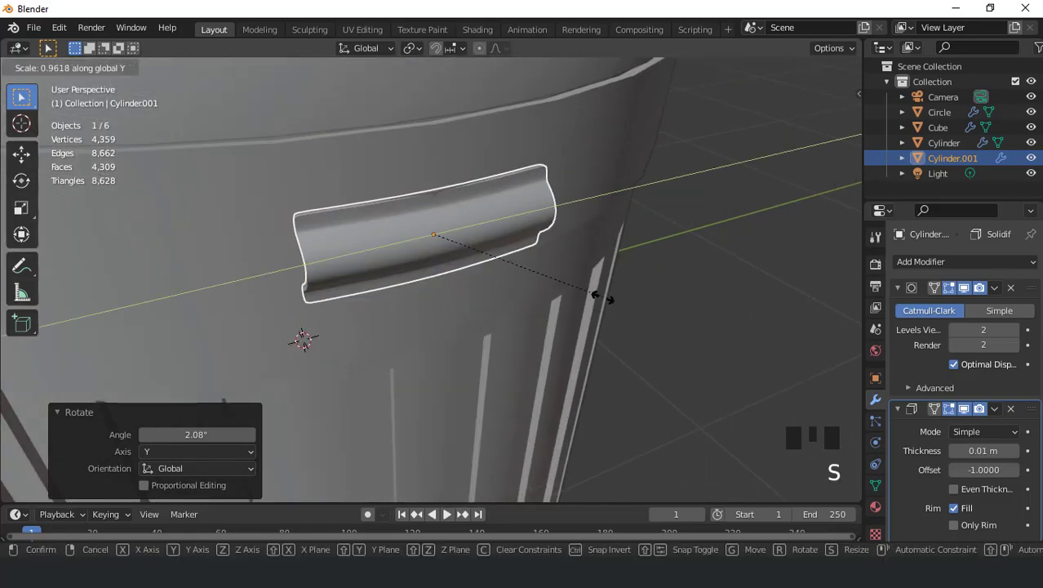
click(539, 261)
Move the side handle strip about 0.0053 m along the global X axis, outward from the can wall.
middle_drag(537, 259, 530, 288)
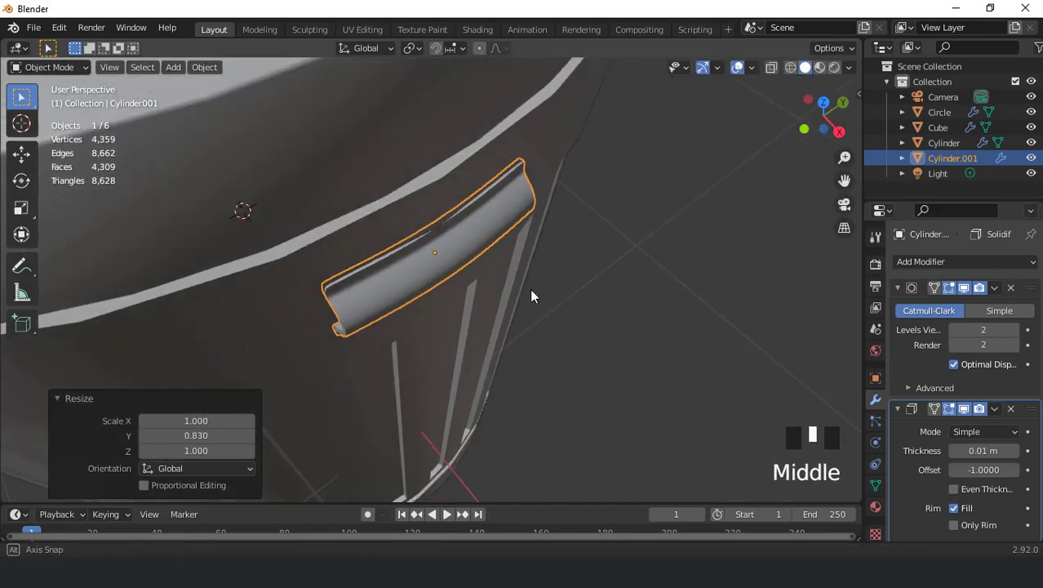
scroll(542, 255, up, 3)
key(g)
key(x)
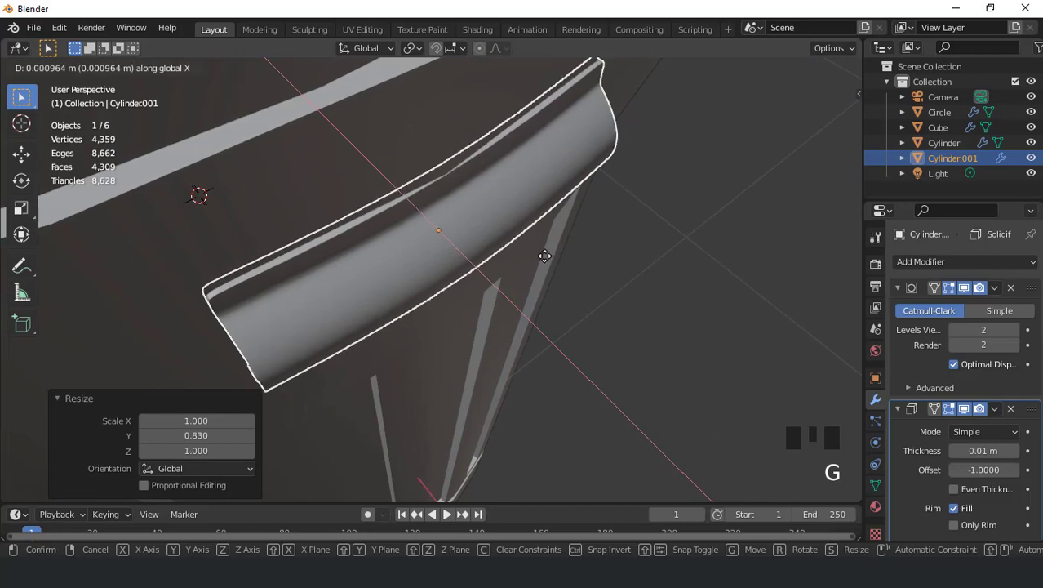
click(549, 259)
scroll(547, 263, down, 3)
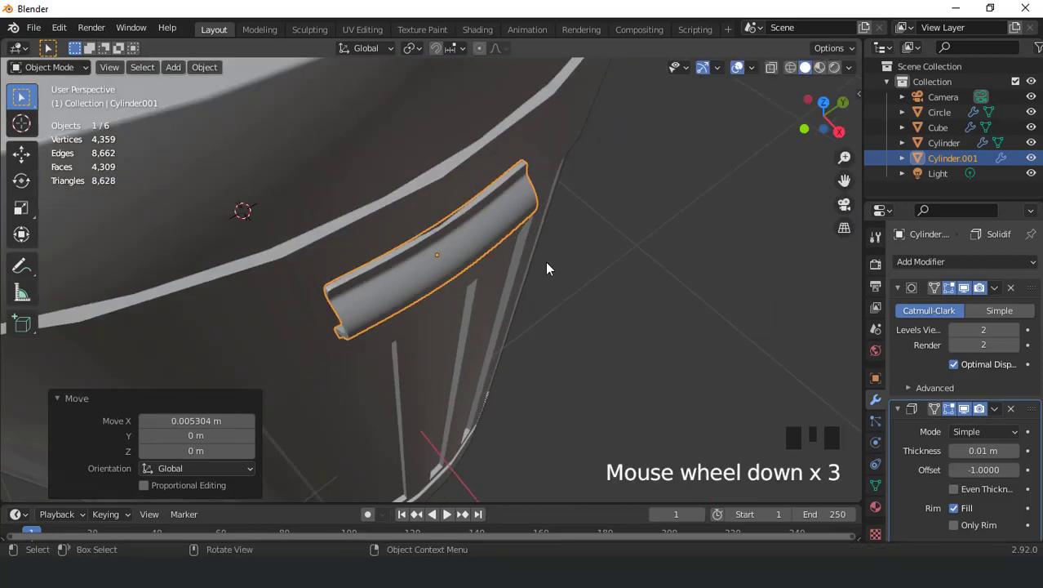
Examine the side handle's fit against the can from several angles with the viewport overlays hidden.
middle_drag(547, 263, 682, 82)
scroll(579, 233, down, 4)
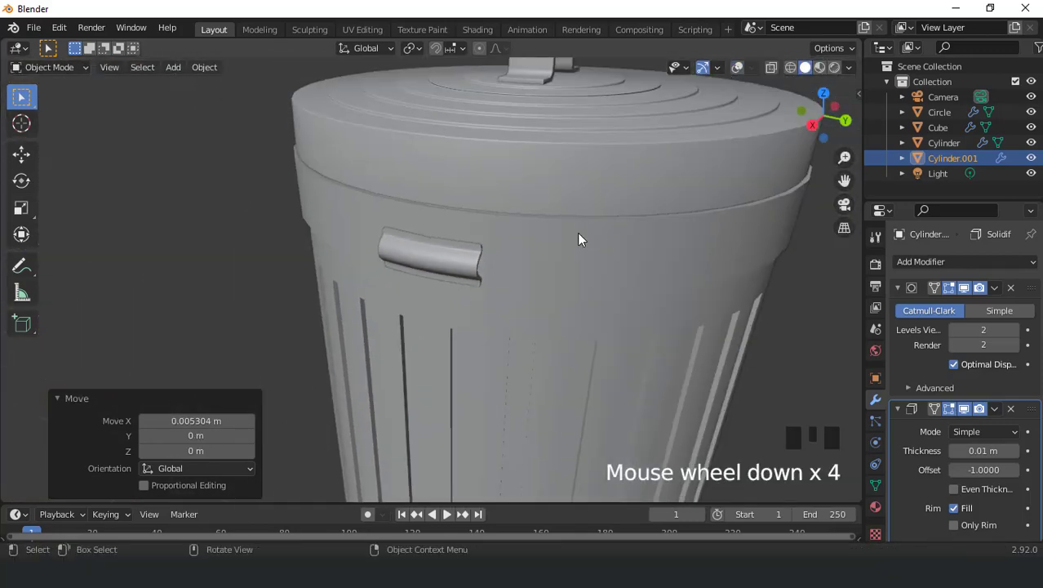
middle_drag(579, 233, 443, 194)
scroll(590, 193, down, 1)
scroll(589, 194, down, 2)
middle_drag(589, 194, 634, 184)
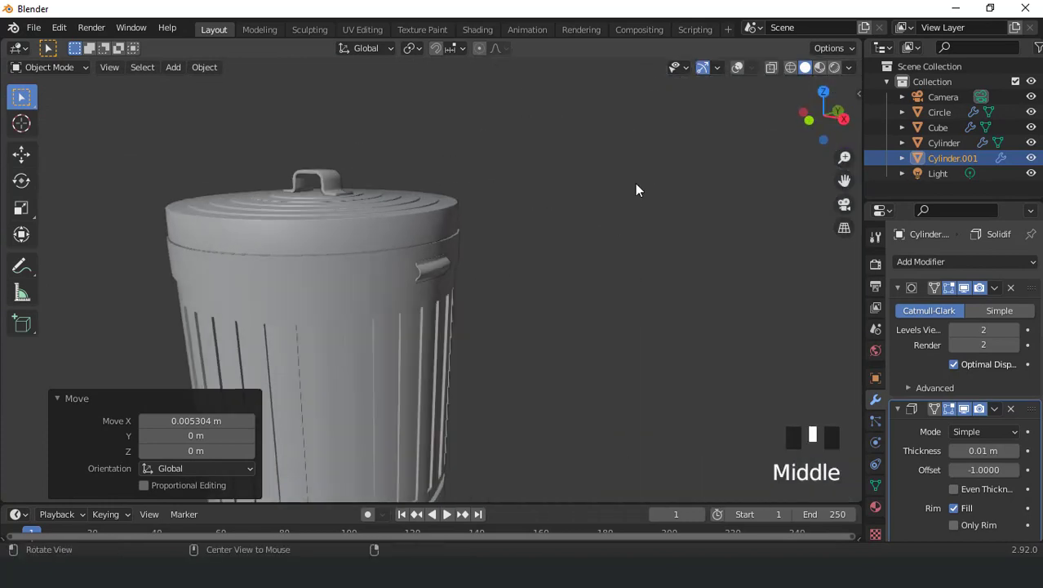
click(737, 67)
scroll(538, 226, up, 5)
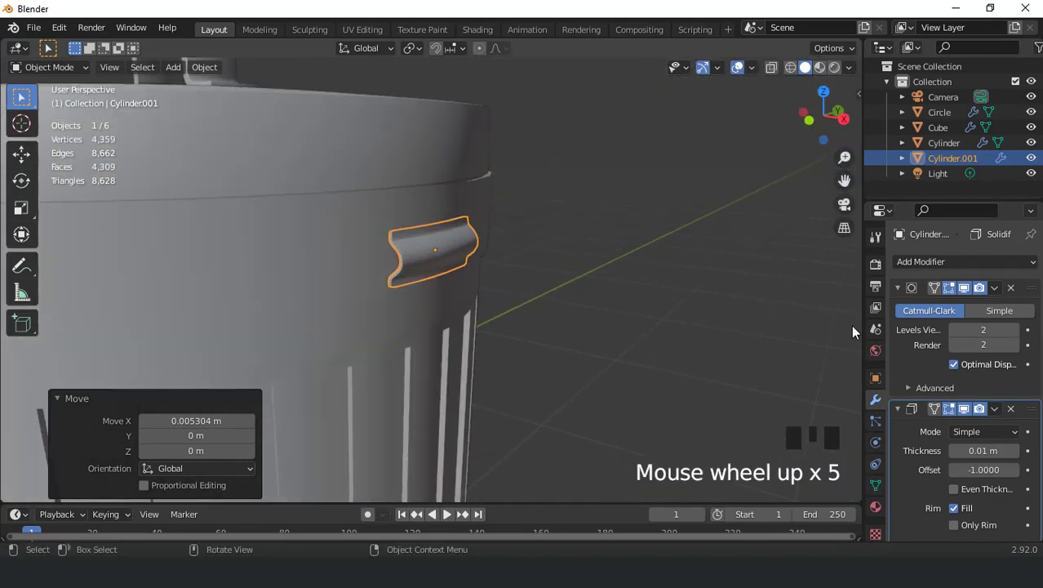
Collapse the Solidify modifier's settings and apply all transforms to the side handle.
click(898, 408)
scroll(555, 235, down, 3)
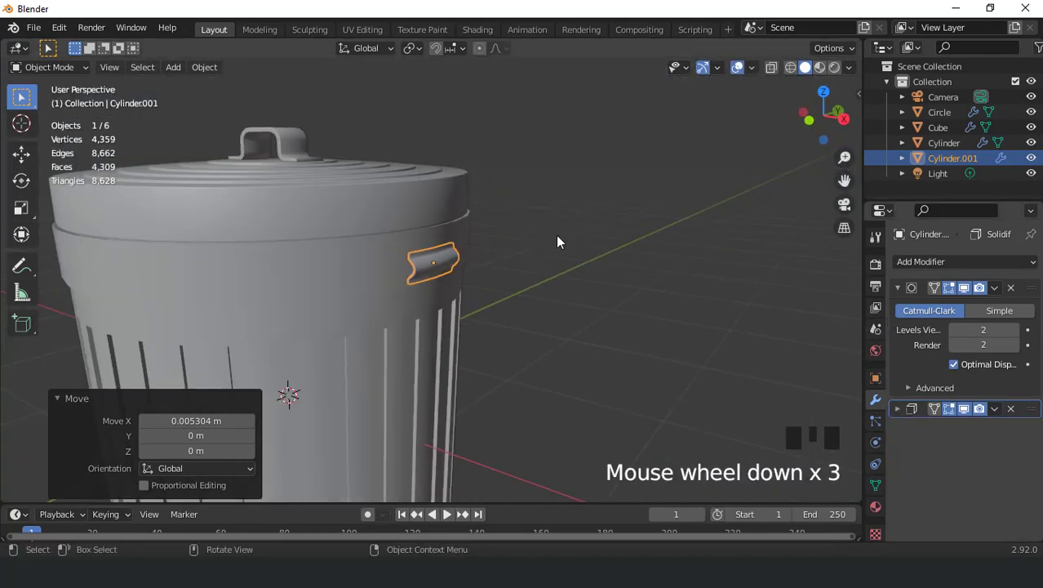
scroll(555, 235, up, 2)
scroll(558, 241, up, 1)
key(ctrl+a)
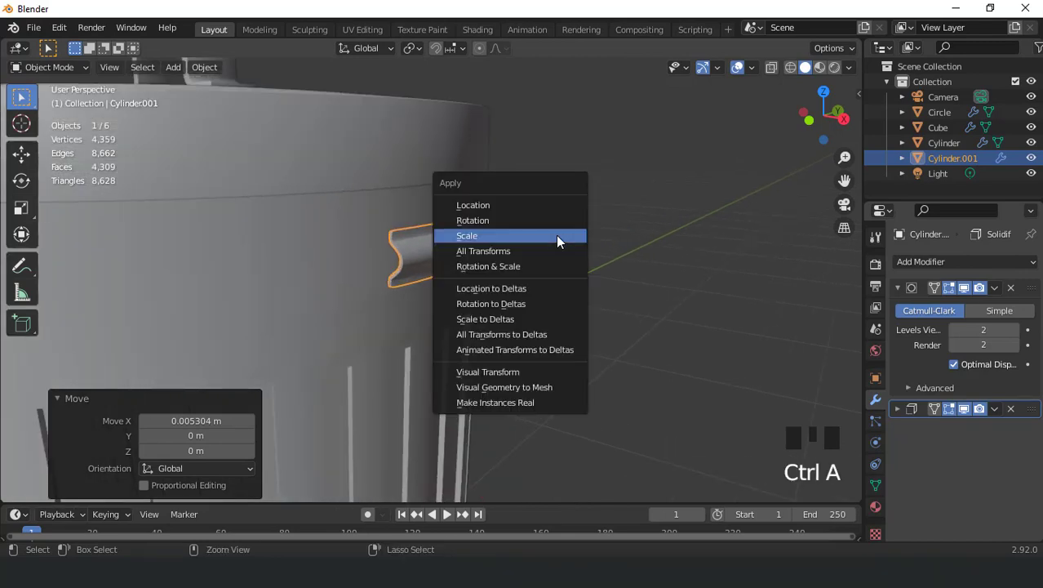
click(550, 247)
Add a Mirror modifier on the X axis to duplicate the side handle on the opposite side of the can.
middle_drag(550, 248, 887, 306)
click(905, 261)
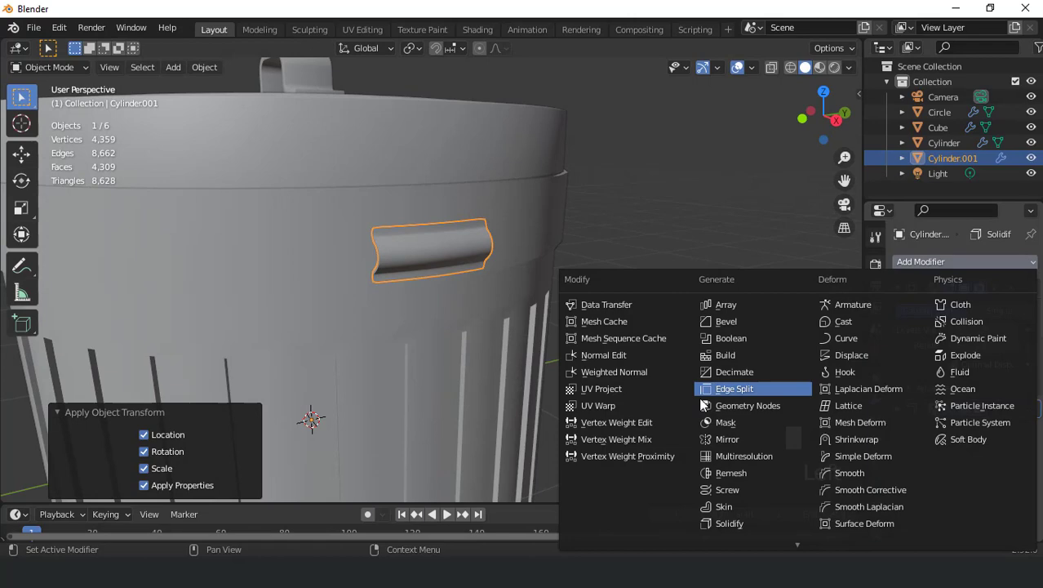
click(728, 438)
middle_drag(443, 253, 584, 227)
scroll(585, 226, down, 4)
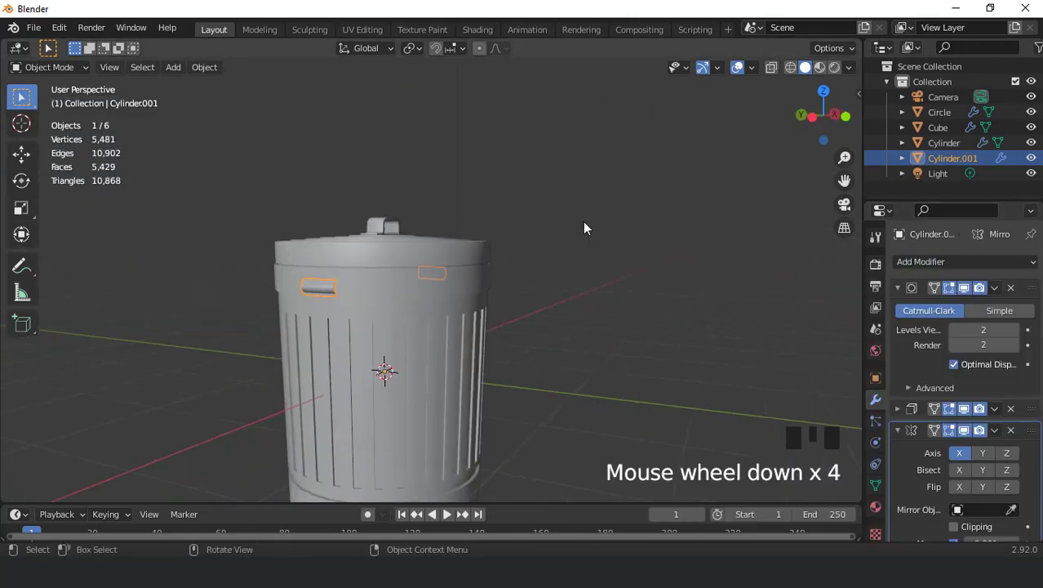
Add a 2 m plane at the world origin and isolate it in local view, seen from the top.
key(KP_1)
scroll(580, 229, up, 2)
click(173, 68)
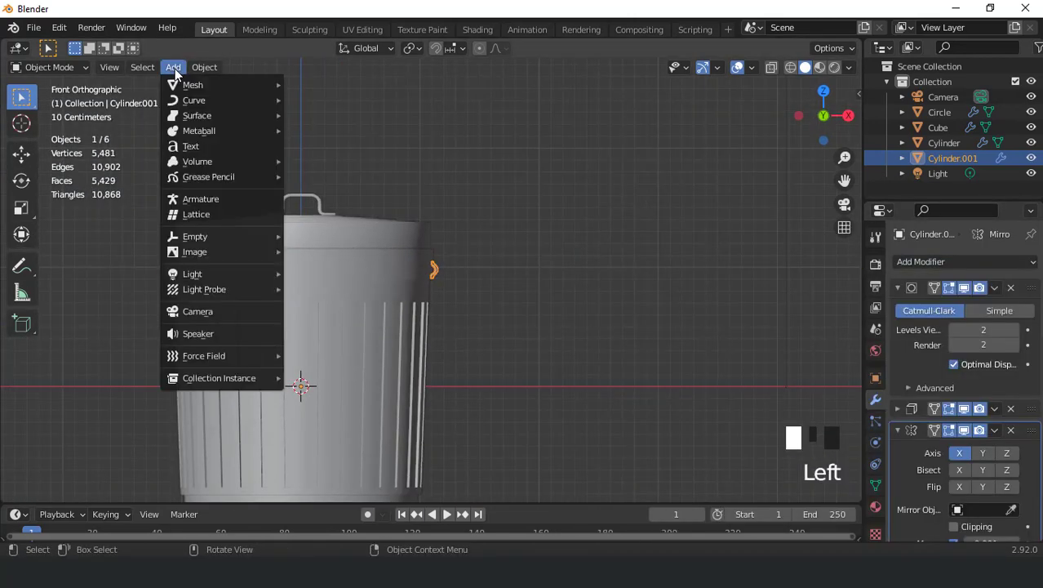
mouse_move(174, 86)
click(315, 85)
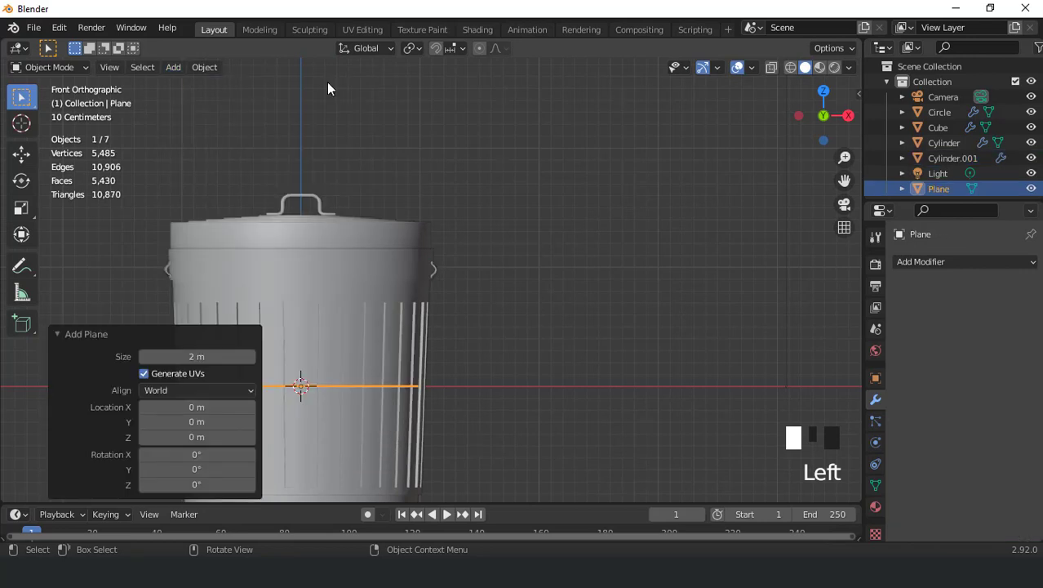
key(KP_Divide)
key(KP_7)
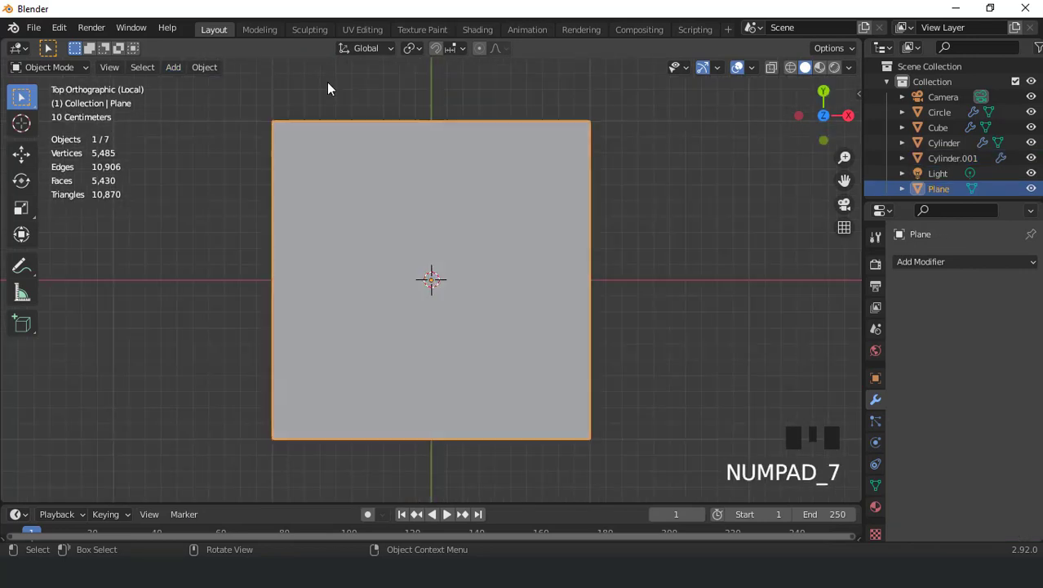
scroll(374, 131, down, 3)
scroll(541, 236, up, 2)
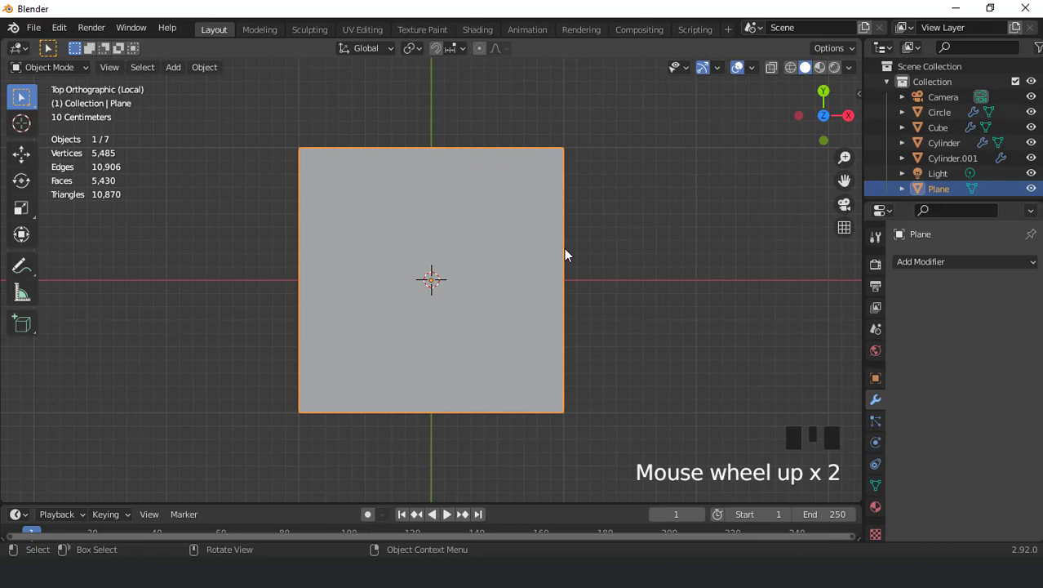
Delete only the plane's face in Edit Mode, keeping its four outline edges.
key(Tab)
click(515, 231)
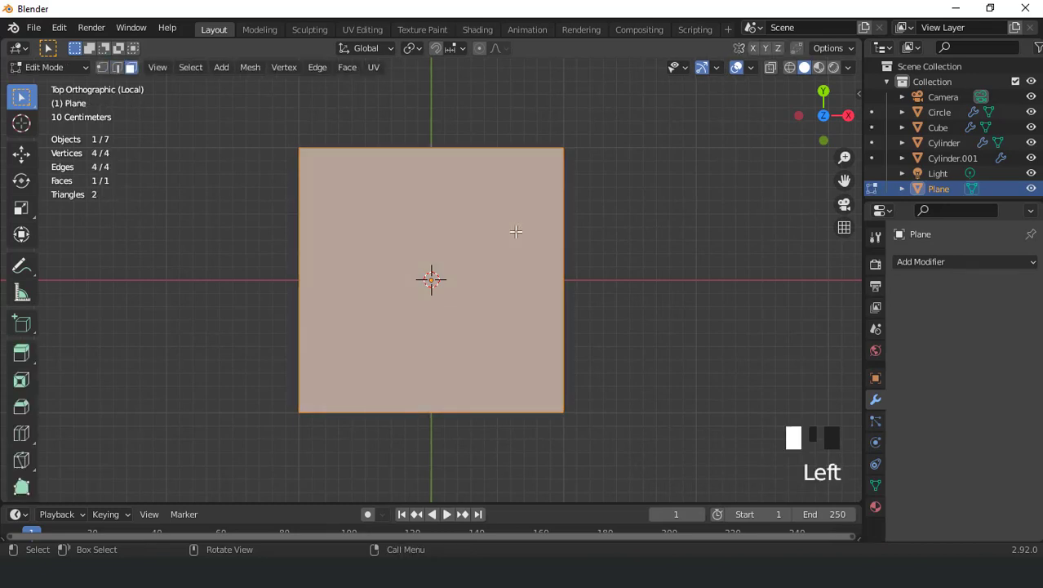
key(x)
click(550, 271)
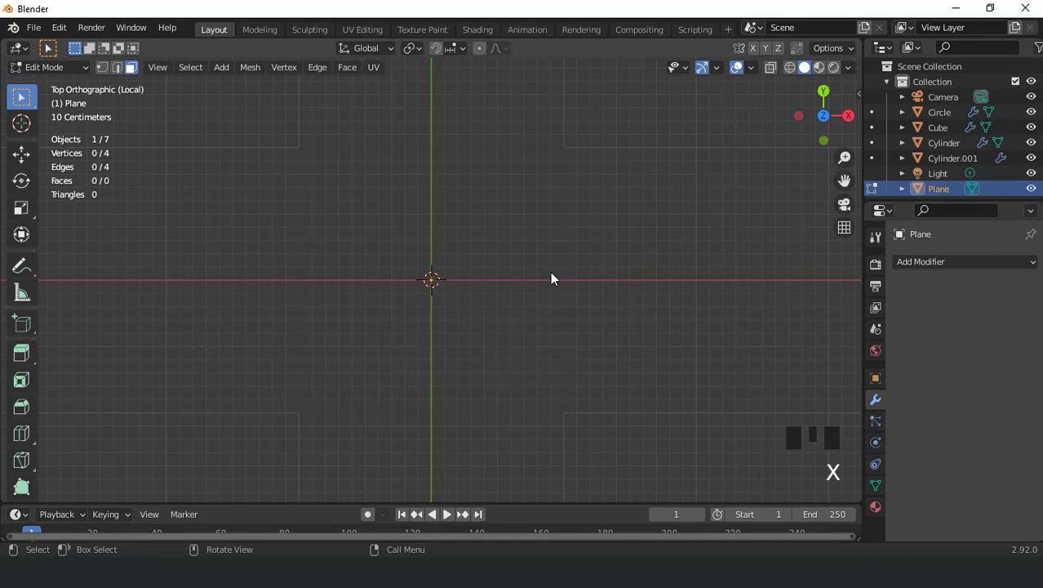
Round the square outline's four corners with a 4-segment vertex bevel and return to Object Mode.
key(1)
key(a)
scroll(630, 270, down, 2)
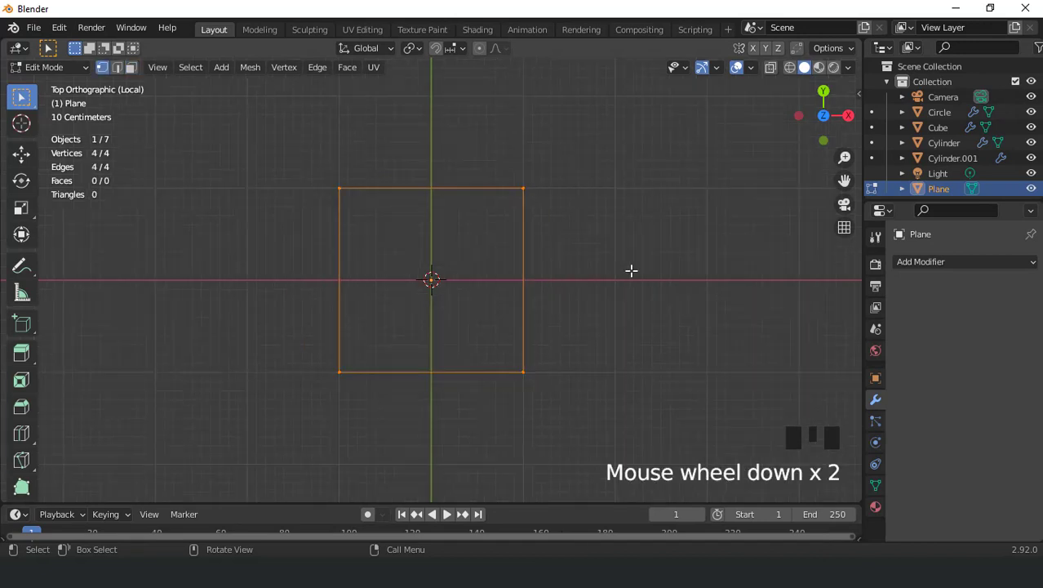
key(shift+ctrl+b)
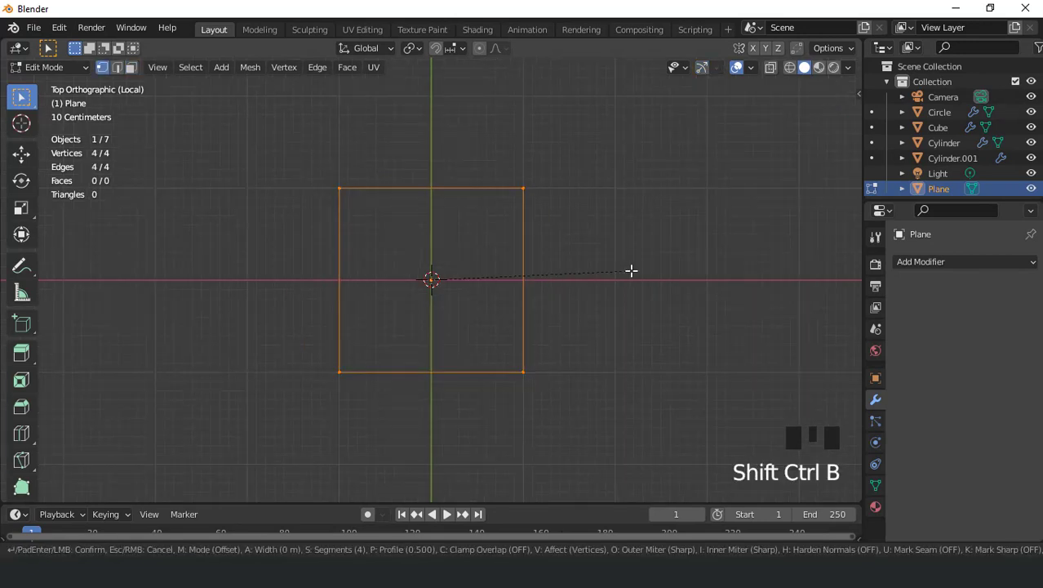
click(675, 293)
key(Tab)
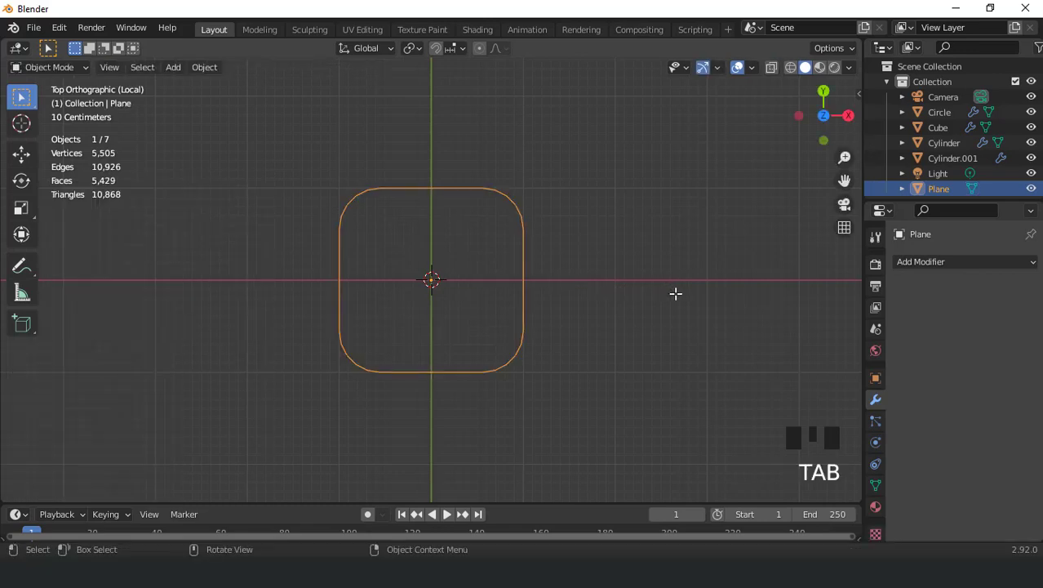
Rotate the rounded outline 90° about the global Y axis so it stands upright.
text(ry90)
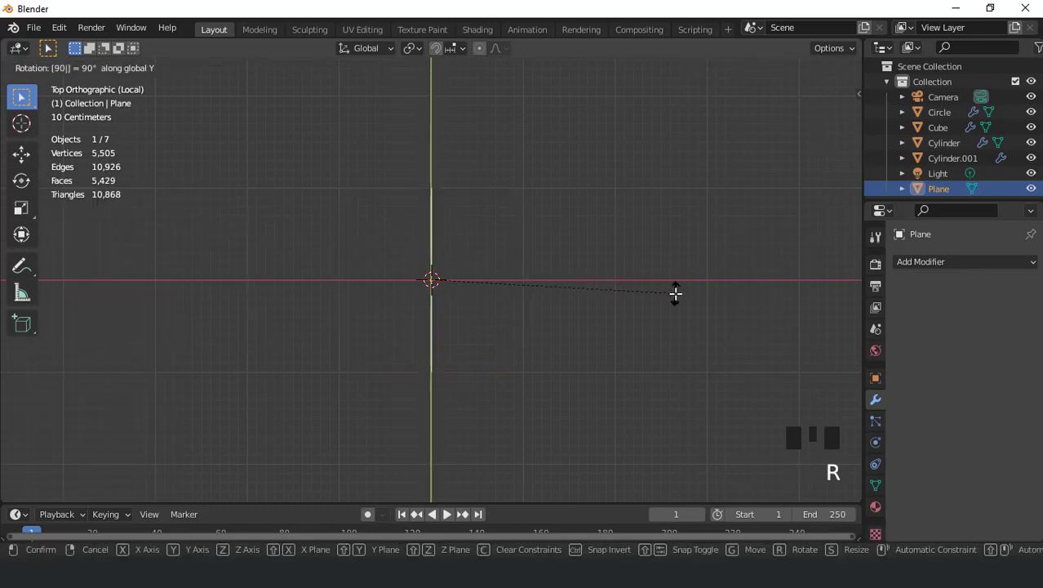
key(Return)
key(KP_3)
scroll(674, 293, up, 2)
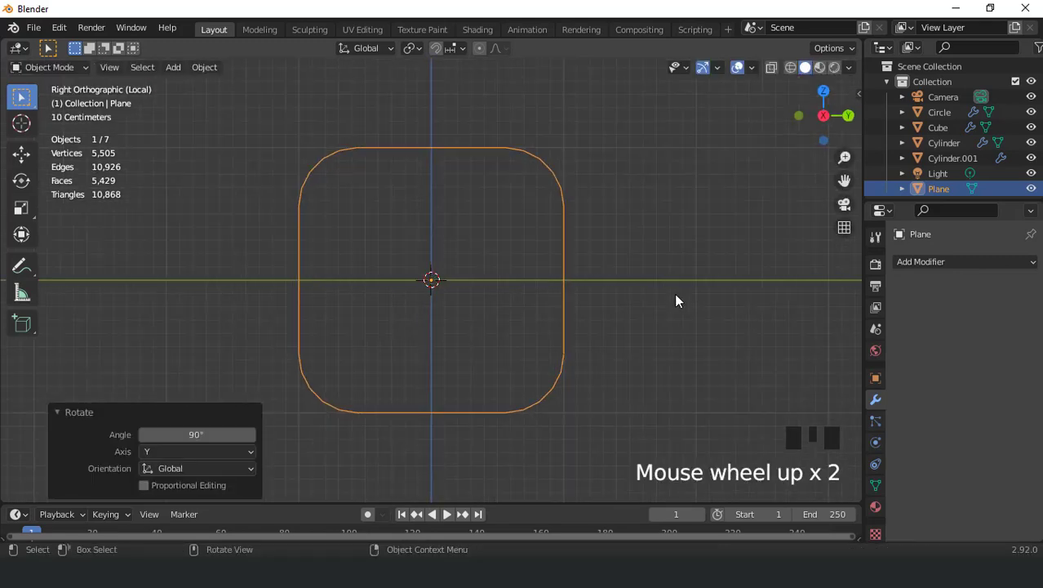
Scale the upright outline along the global Z axis by 0.893 and apply all its transforms.
key(s)
key(z)
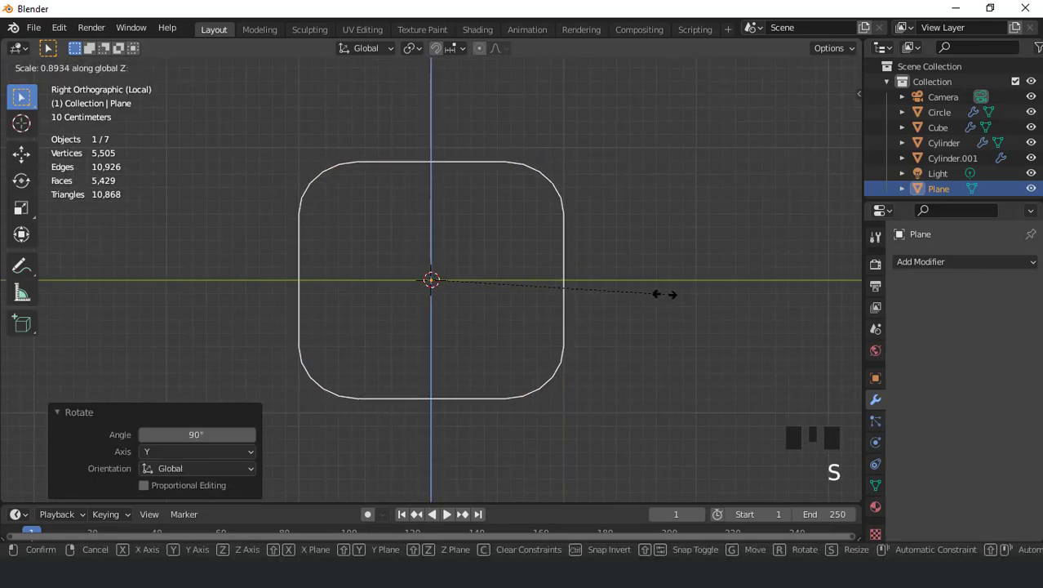
click(663, 293)
scroll(498, 234, down, 3)
middle_drag(497, 235, 563, 252)
scroll(563, 251, up, 1)
key(ctrl+a)
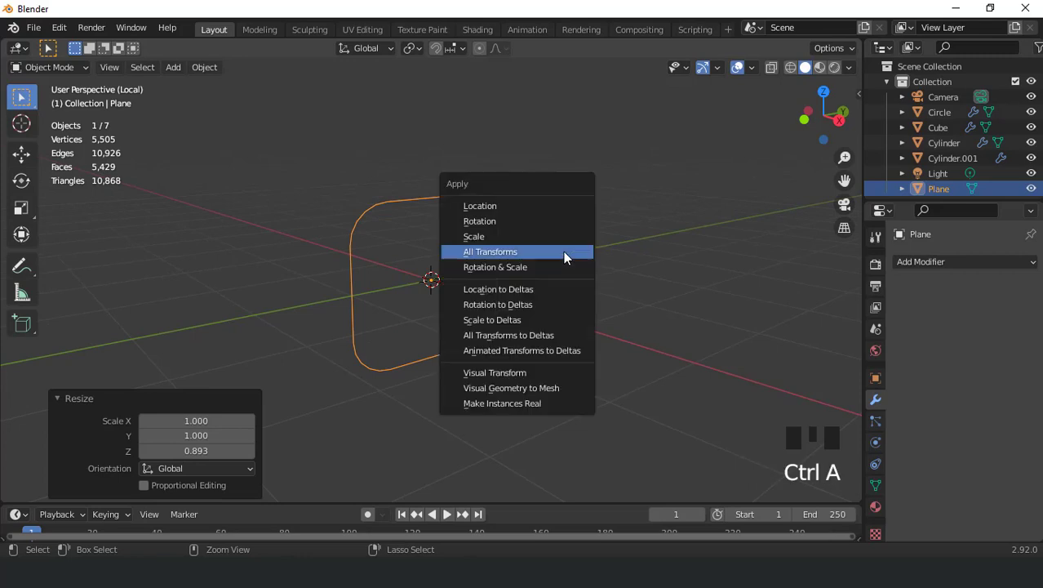
click(563, 251)
Convert the rounded outline mesh to a curve.
click(204, 67)
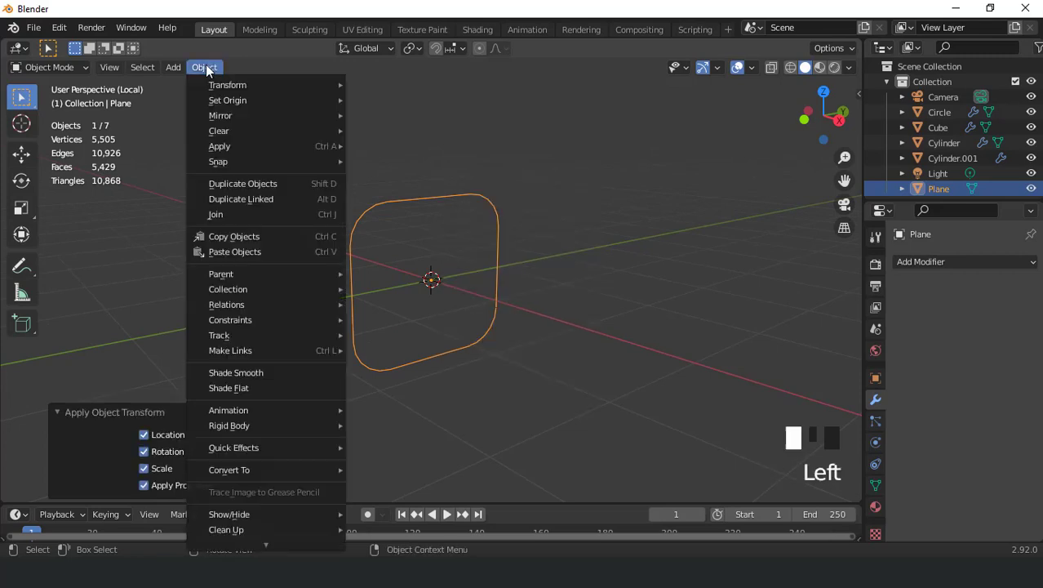
mouse_move(307, 469)
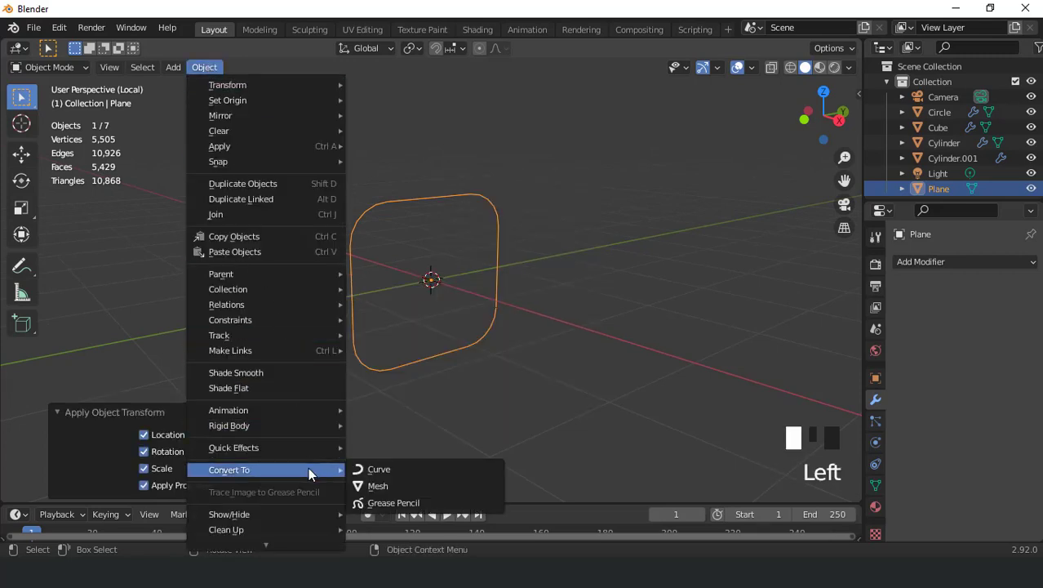
click(371, 469)
Give the curve a round bevel with a depth of 0.08 m to form a tubular ring.
click(874, 463)
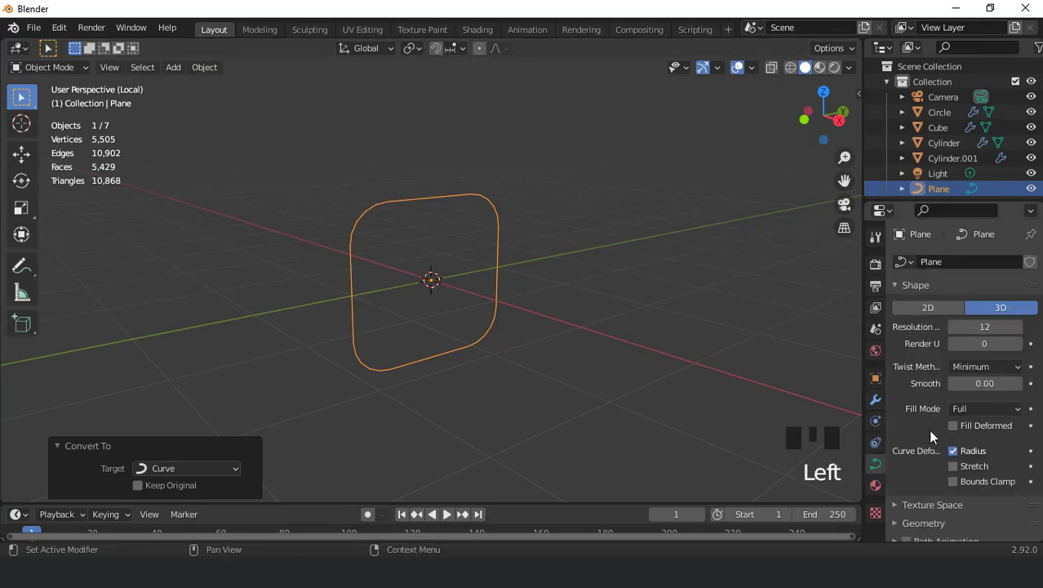
scroll(930, 437, down, 7)
click(894, 389)
scroll(953, 403, down, 3)
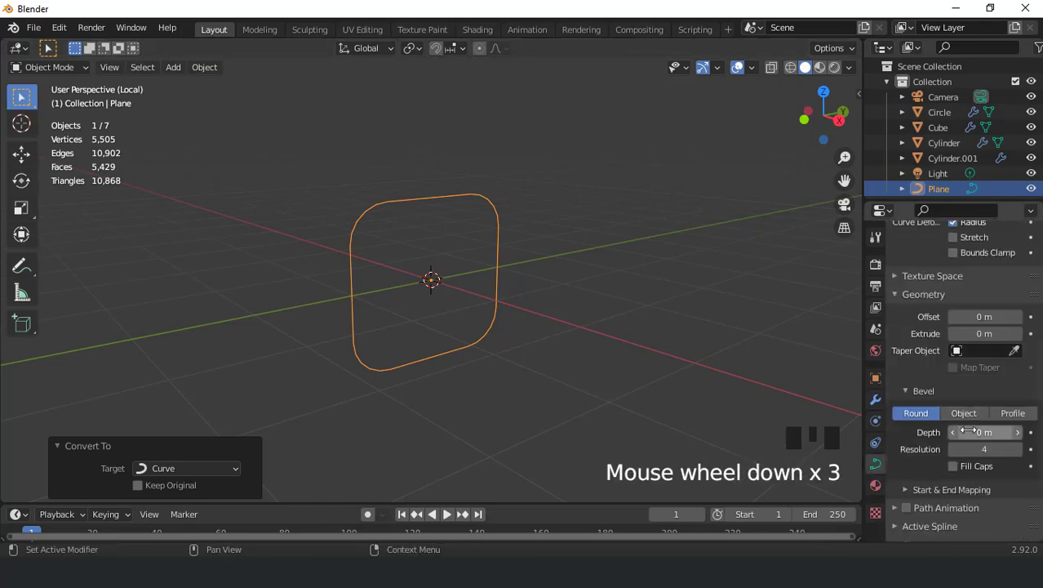
drag(984, 432, 1020, 431)
middle_drag(777, 327, 538, 267)
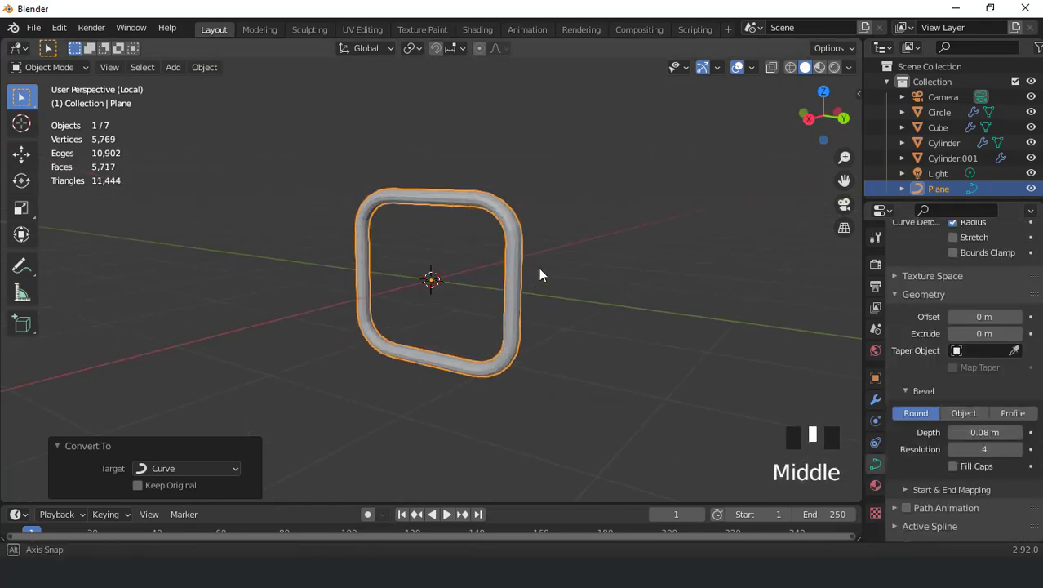
right_click(531, 222)
click(489, 117)
scroll(494, 137, down, 3)
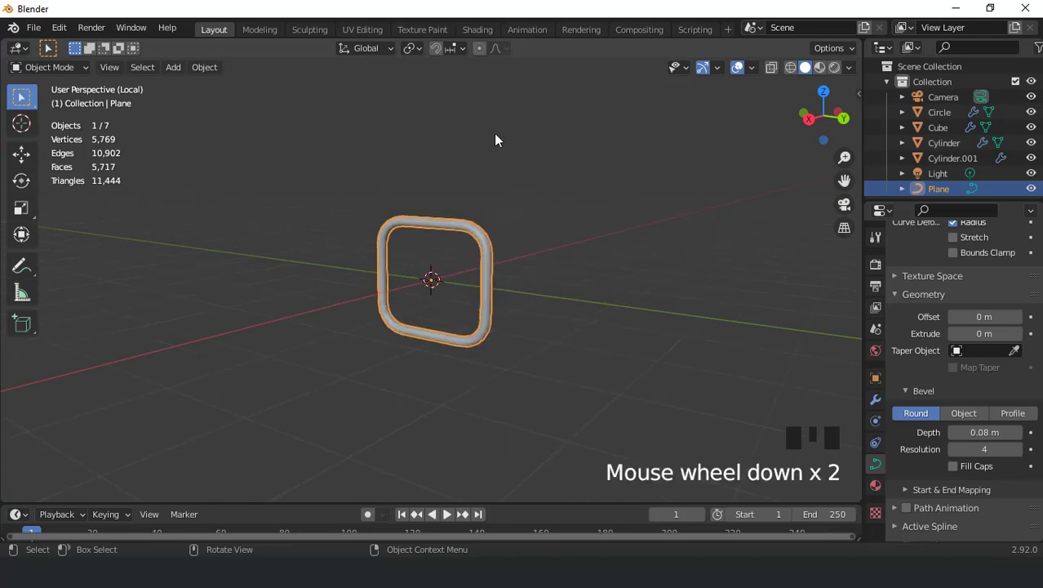
Leave local view to show the whole can and scale the tubular ring uniformly by 0.732.
key(KP_Divide)
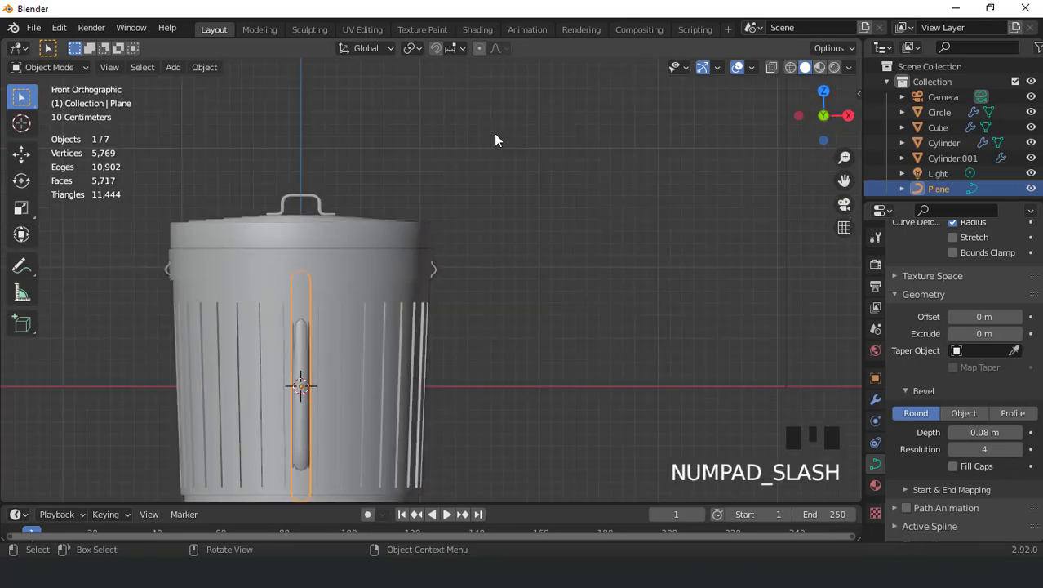
key(s)
click(563, 355)
Move the tubular ring 1.111 m along X and 0.37248 m along Z to the side bracket and shrink it by 0.518 and 0.694.
key(g)
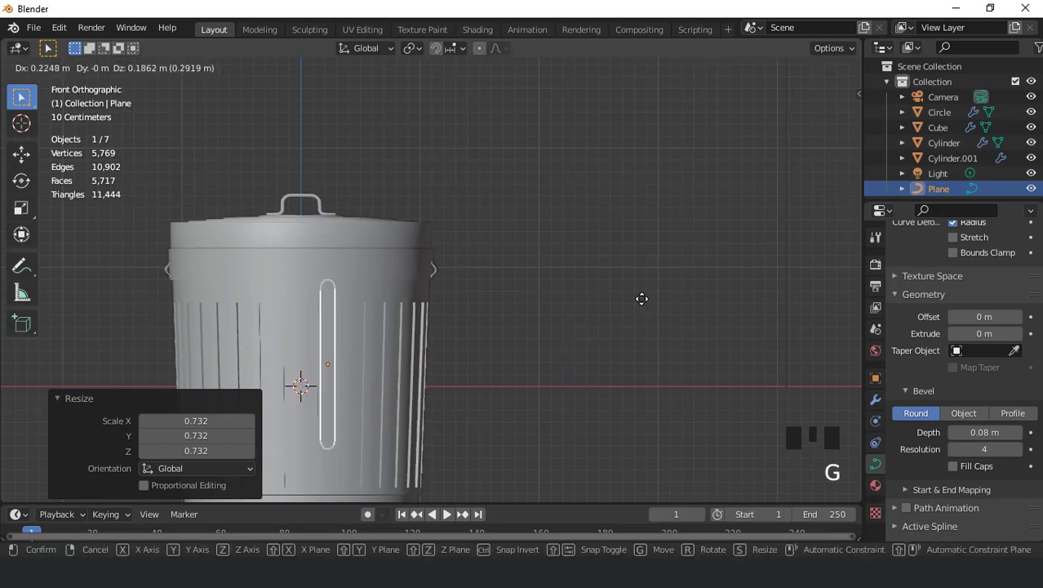
click(696, 303)
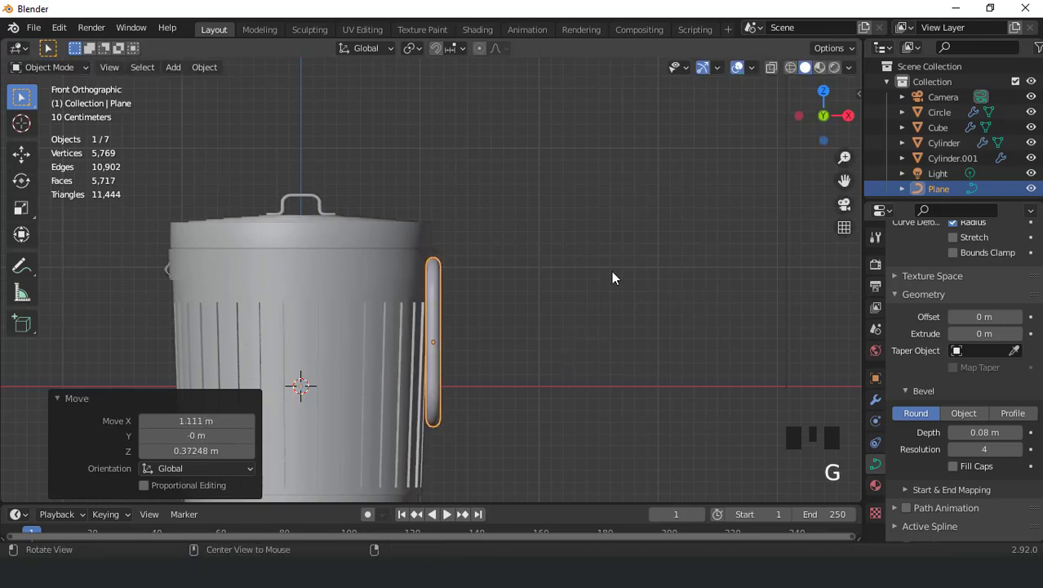
middle_drag(611, 270, 469, 285)
scroll(496, 288, up, 2)
key(KP_3)
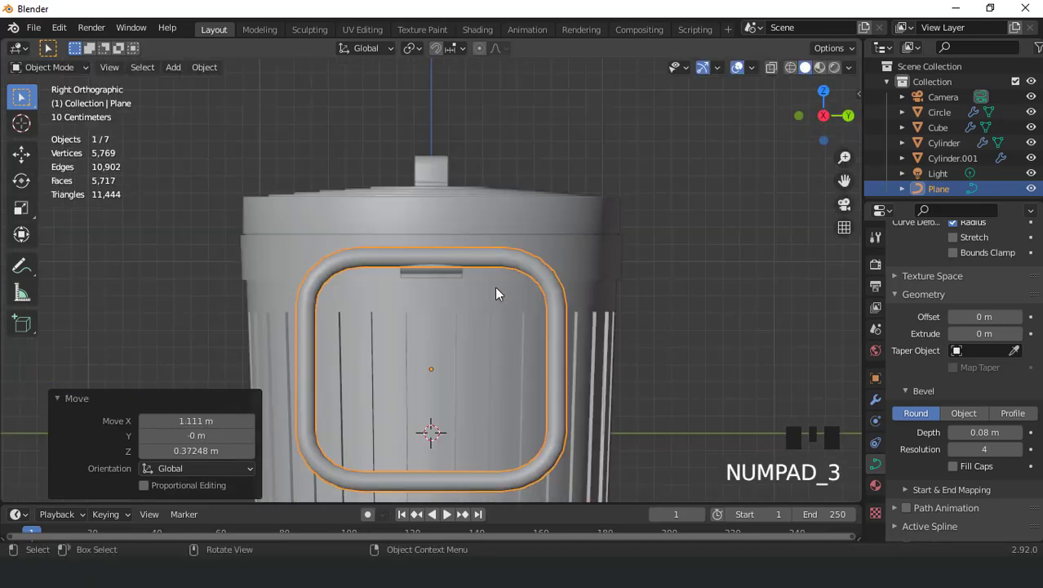
key(s)
click(576, 301)
key(s)
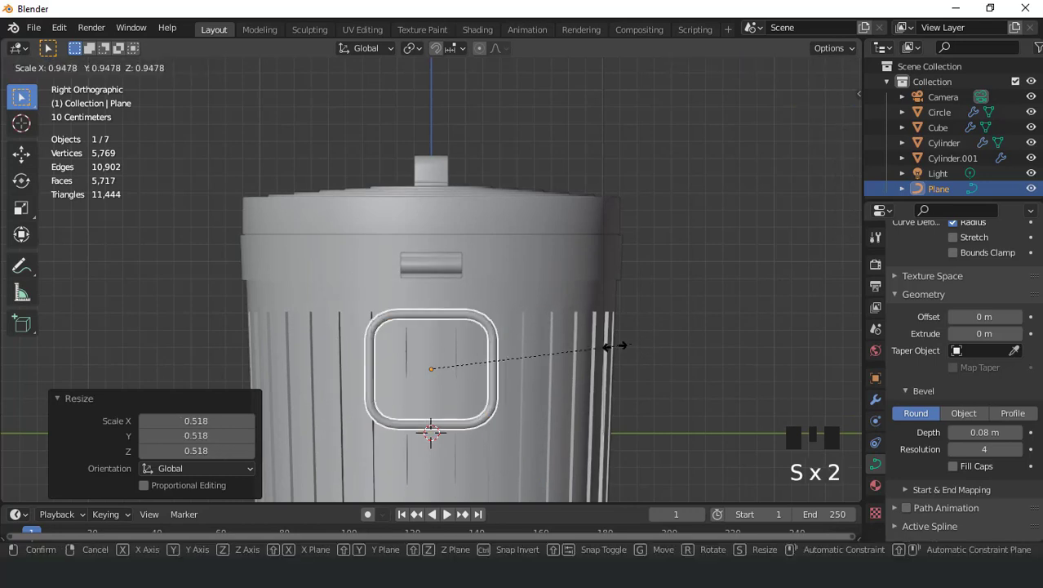
click(577, 350)
Move the ring up 0.37016 m along the global Z axis so its top bar sits in the bracket.
key(g)
key(z)
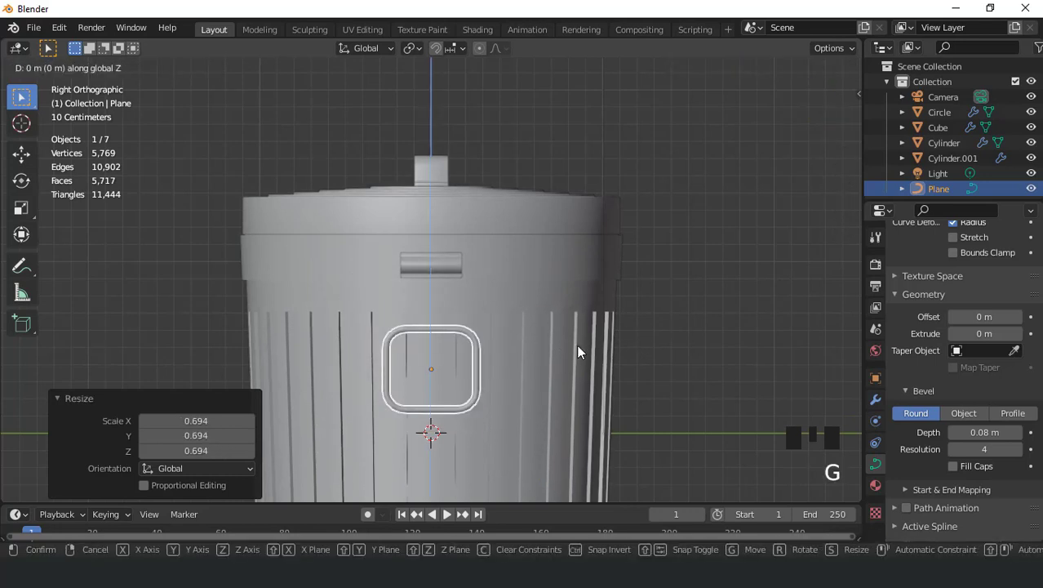
click(563, 284)
scroll(488, 279, up, 3)
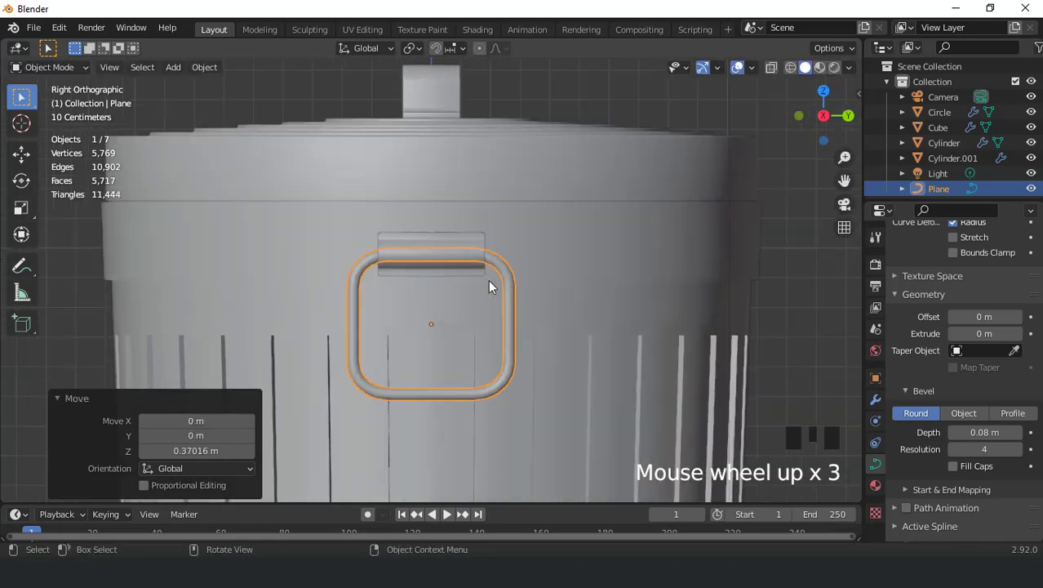
Convert the ring curve to a mesh and snap the 3D cursor to the faces of its straight top section.
right_click(567, 119)
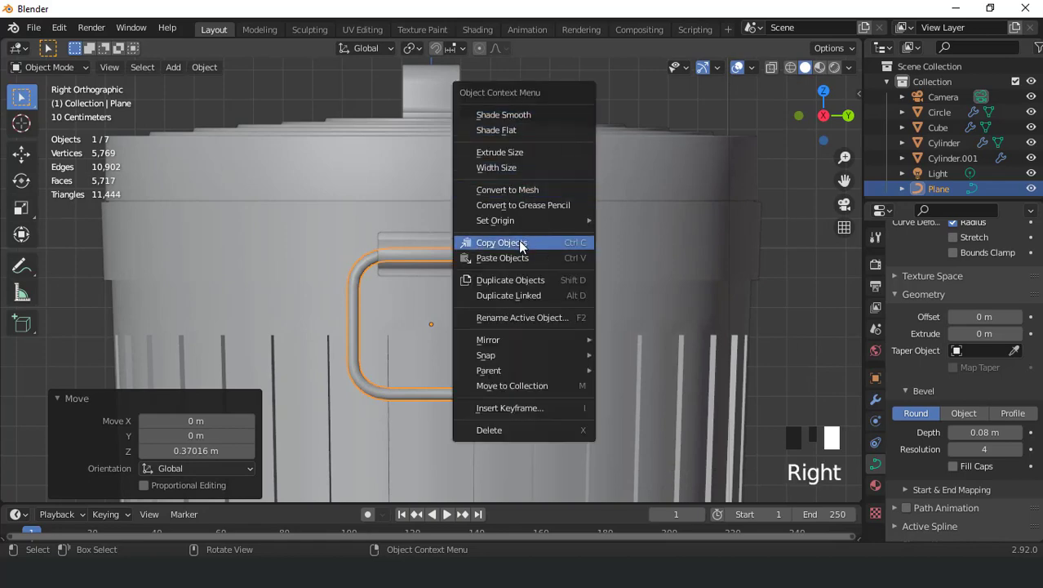
click(517, 189)
key(Tab)
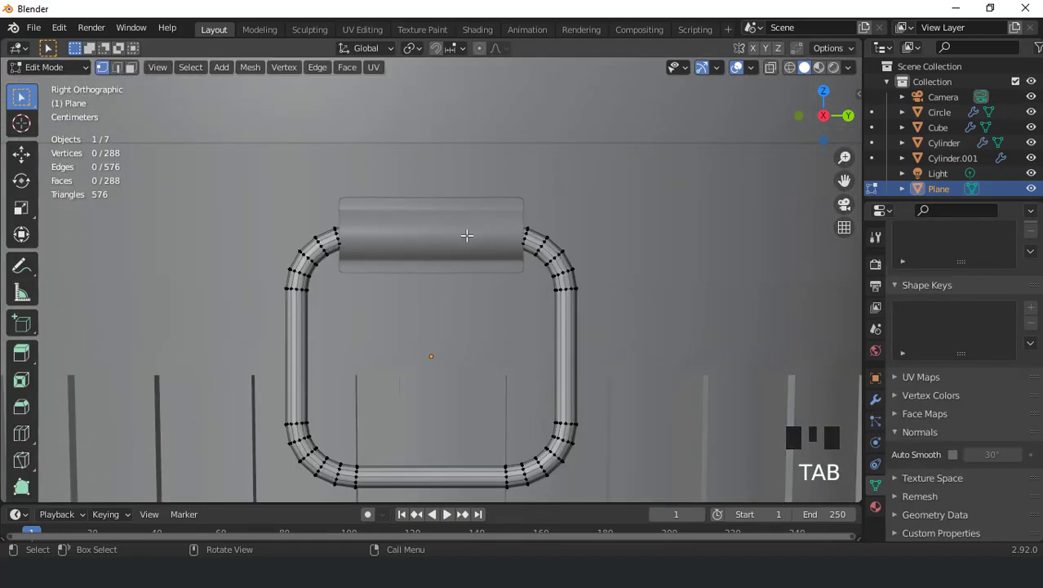
key(KP_Divide)
key(3)
triple_click(441, 150)
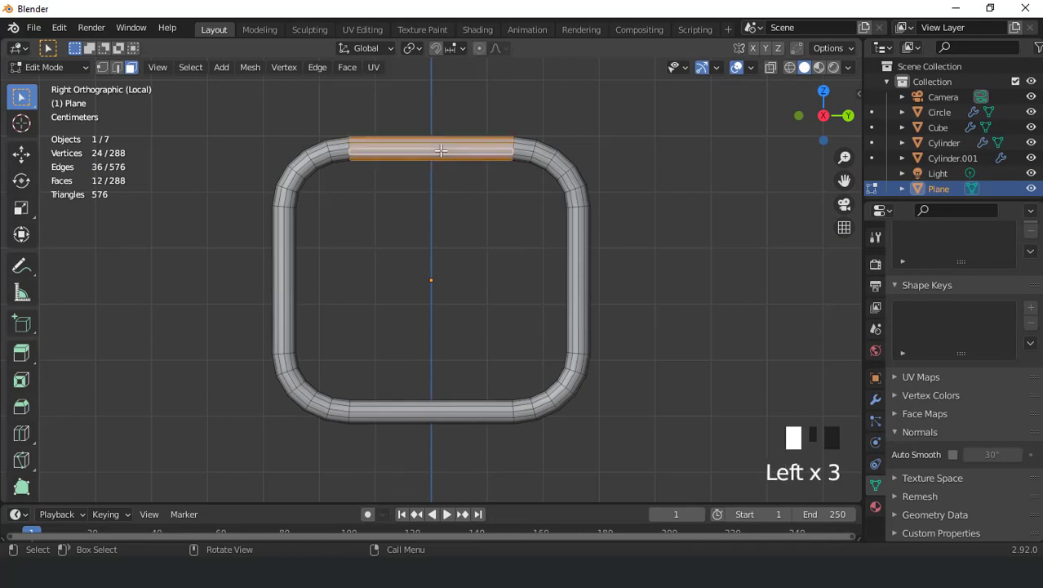
key(shift+s)
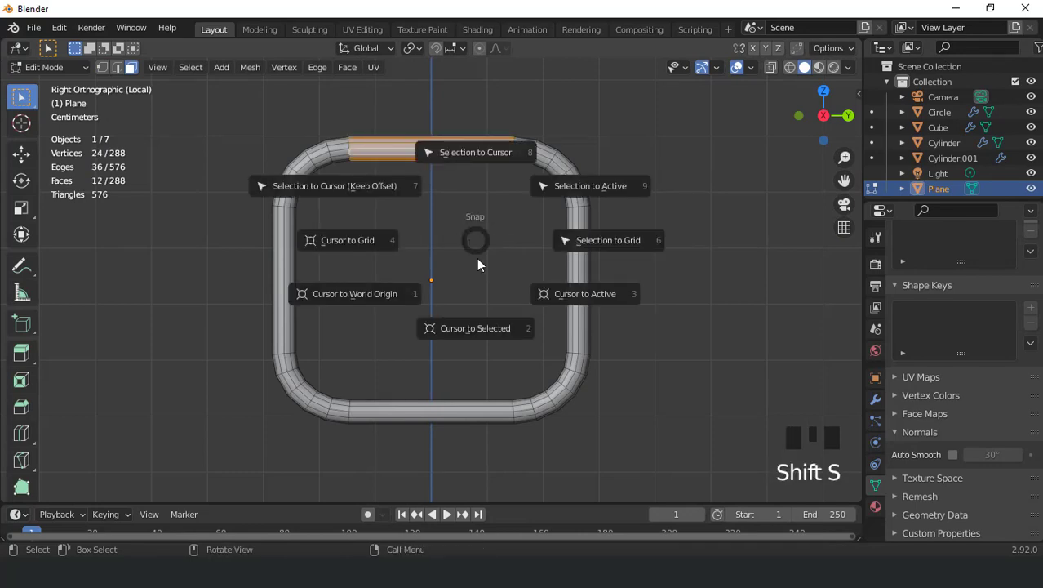
click(473, 329)
Set the ring's origin to the 3D cursor and leave local view.
key(Tab)
right_click(453, 251)
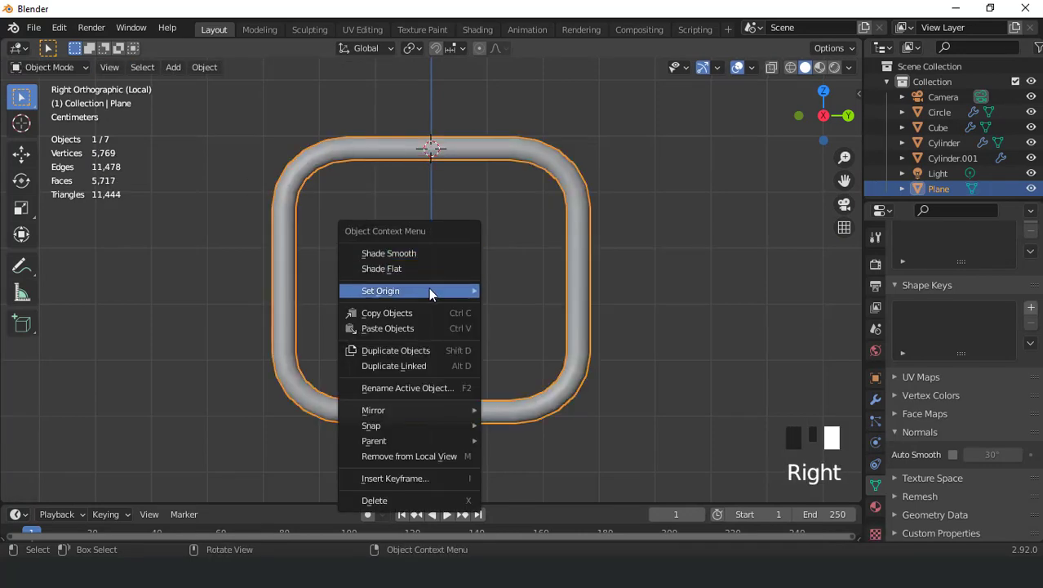
mouse_move(430, 291)
click(534, 322)
scroll(511, 299, down, 2)
key(KP_Divide)
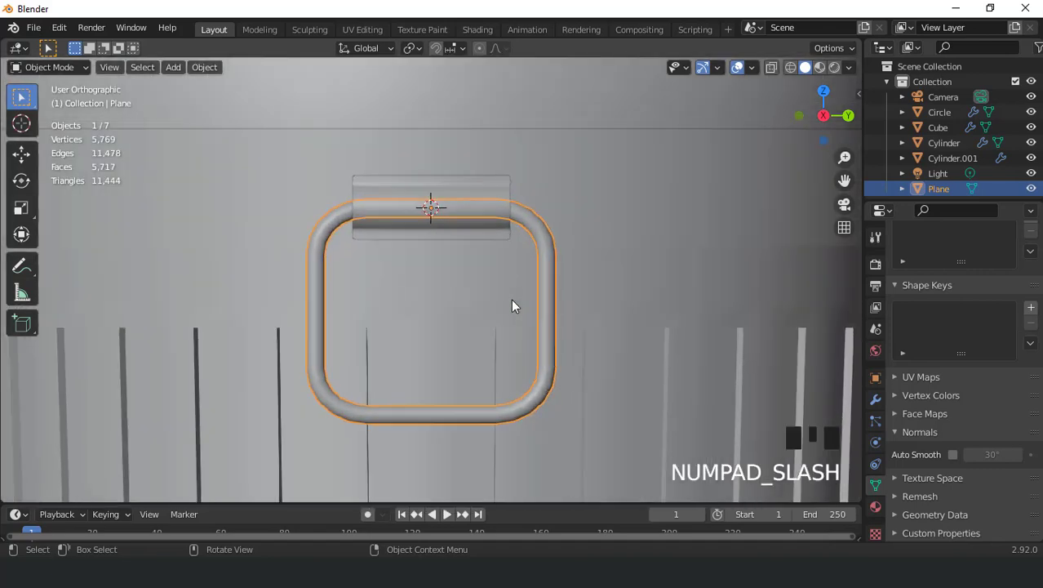
Scale the ring uniformly by 0.852 about its new origin at the bracket.
middle_drag(484, 306, 527, 290)
scroll(554, 273, up, 3)
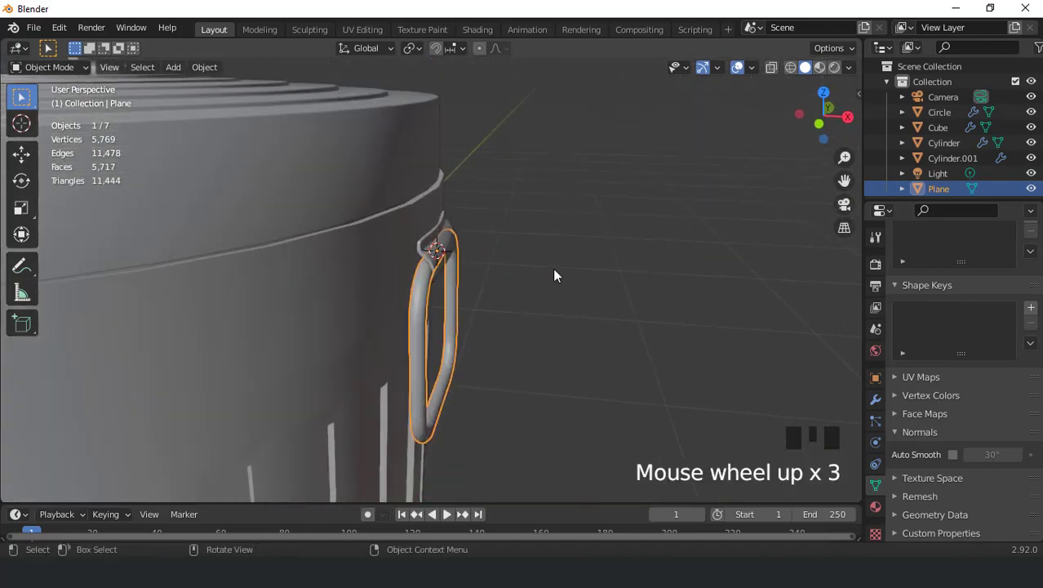
middle_drag(554, 273, 594, 295)
key(s)
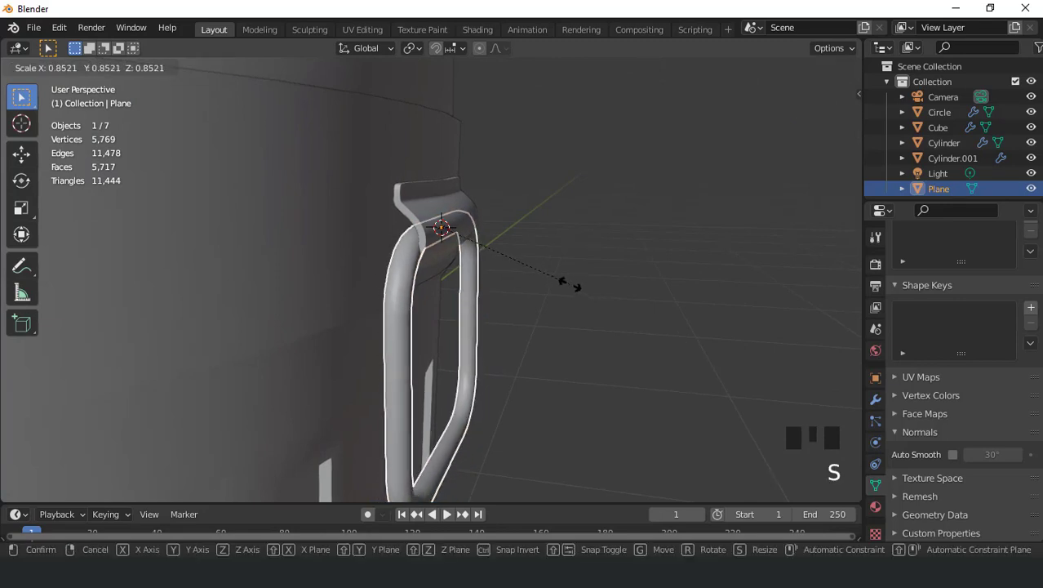
click(569, 283)
Move the ring up 0.007468 m along Z and scale it uniformly by 1.035.
key(KP_3)
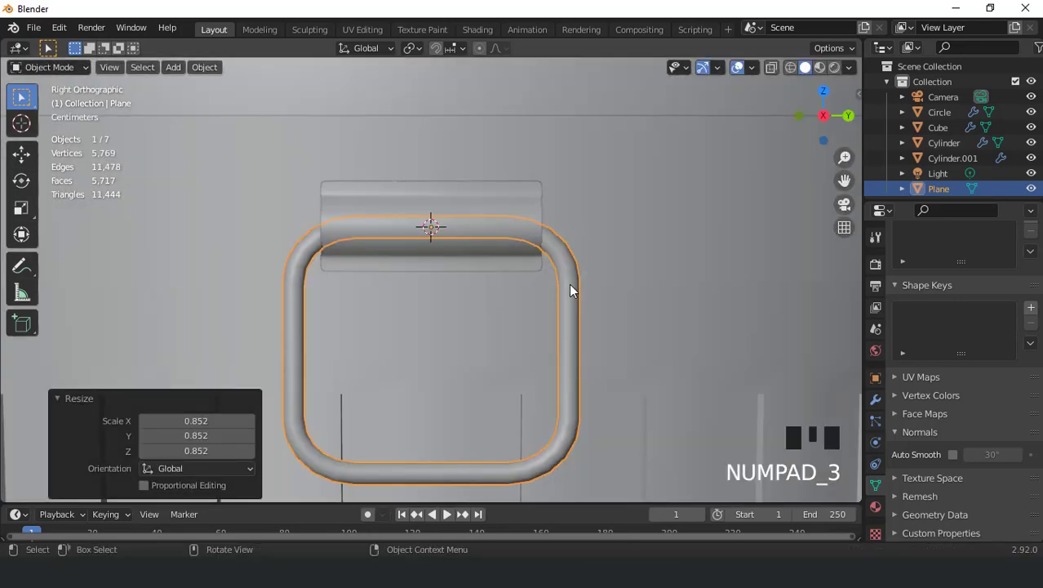
key(g)
click(569, 283)
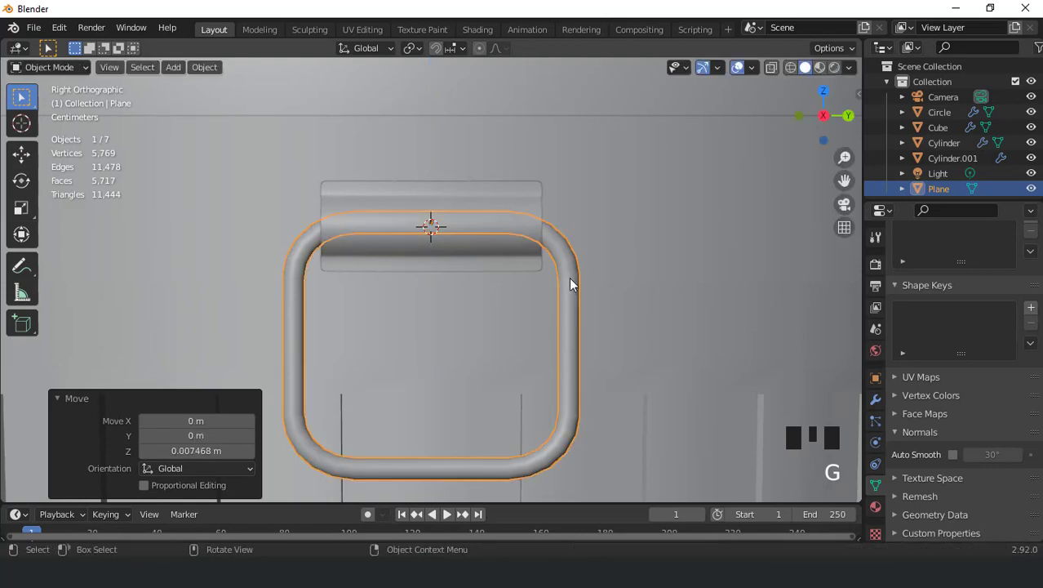
key(s)
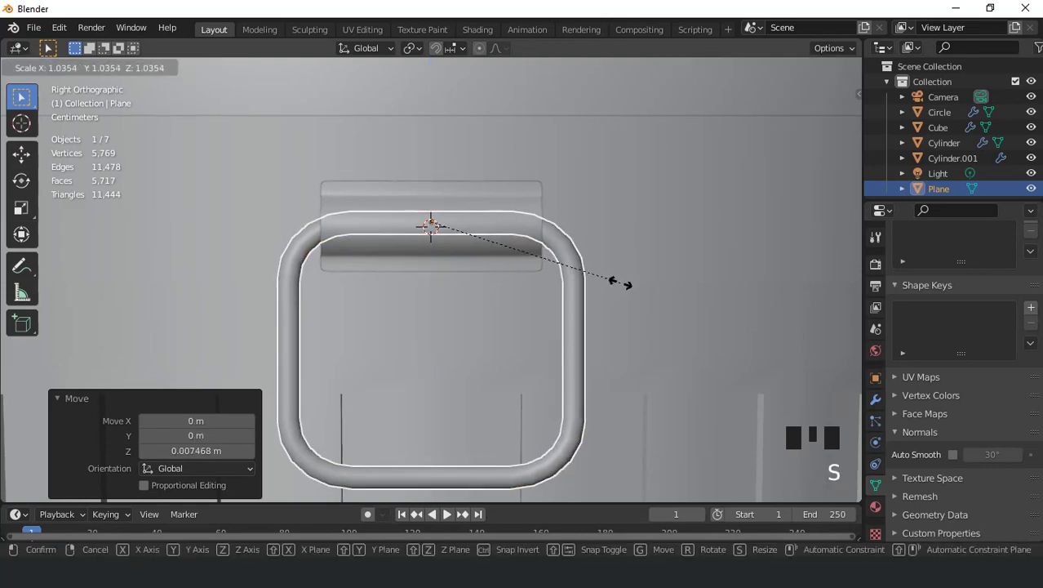
click(620, 282)
Rotate the ring -1.7° about the Y axis so its lower end tilts away from the can.
key(KP_1)
key(r)
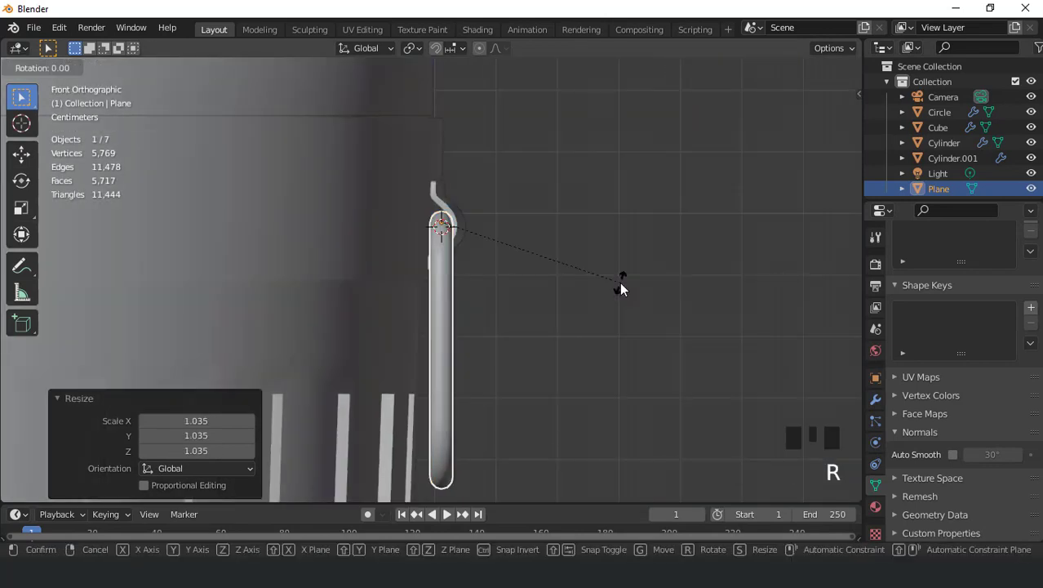
click(628, 278)
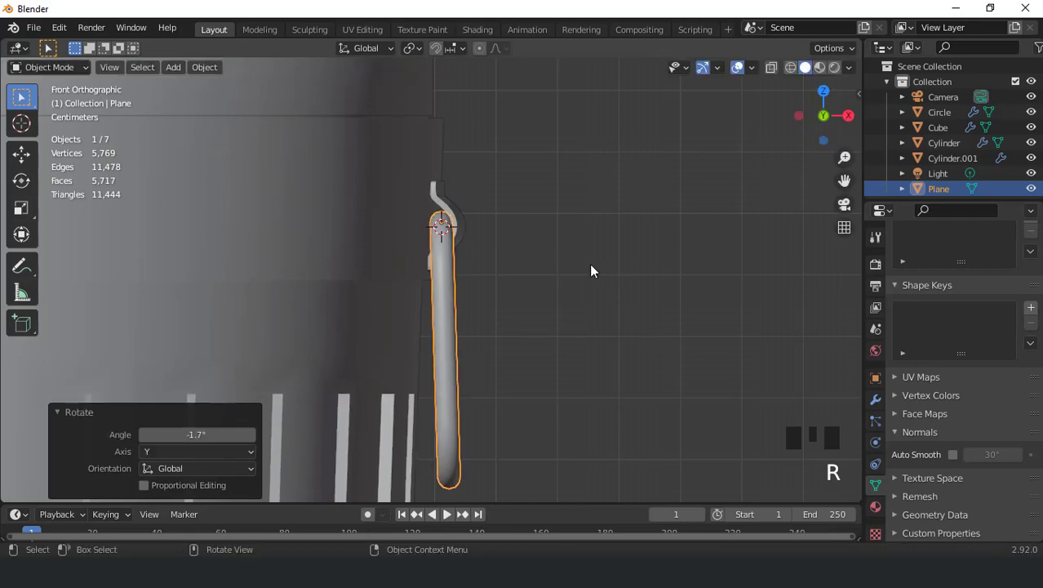
middle_drag(590, 270, 702, 105)
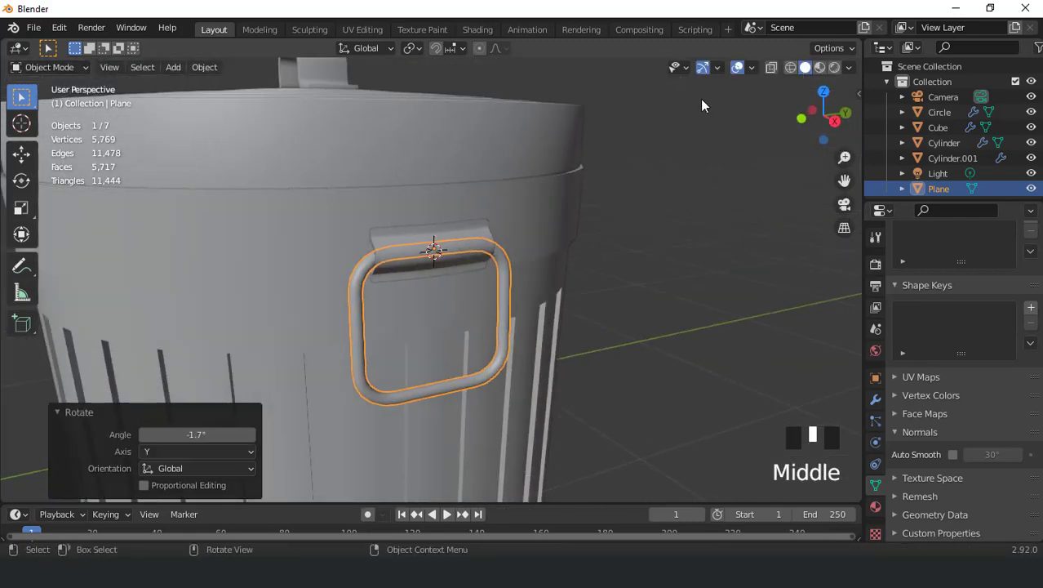
Hide the viewport overlays and apply all transforms of the ring.
click(737, 68)
middle_drag(494, 240, 602, 256)
scroll(539, 217, down, 5)
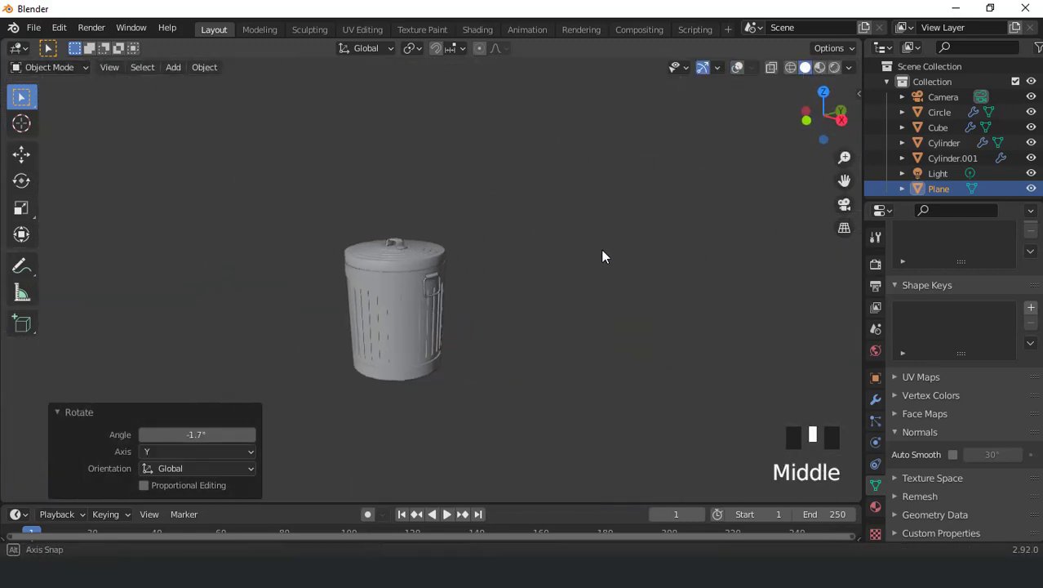
scroll(598, 249, up, 6)
key(ctrl+a)
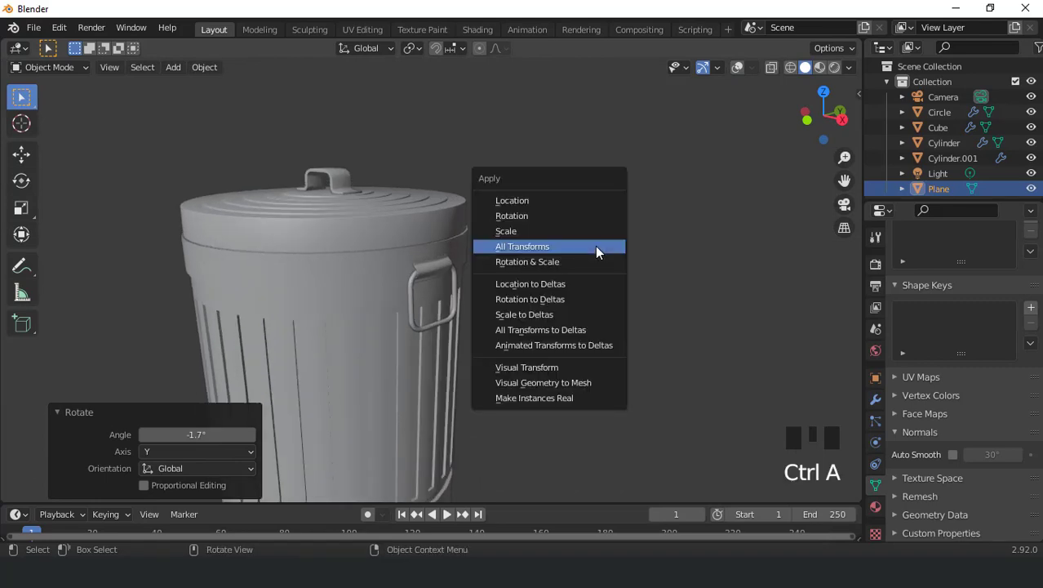
click(595, 245)
Add a Mirror modifier on the X axis to the ring for a matching handle on the opposite side.
click(875, 399)
click(930, 262)
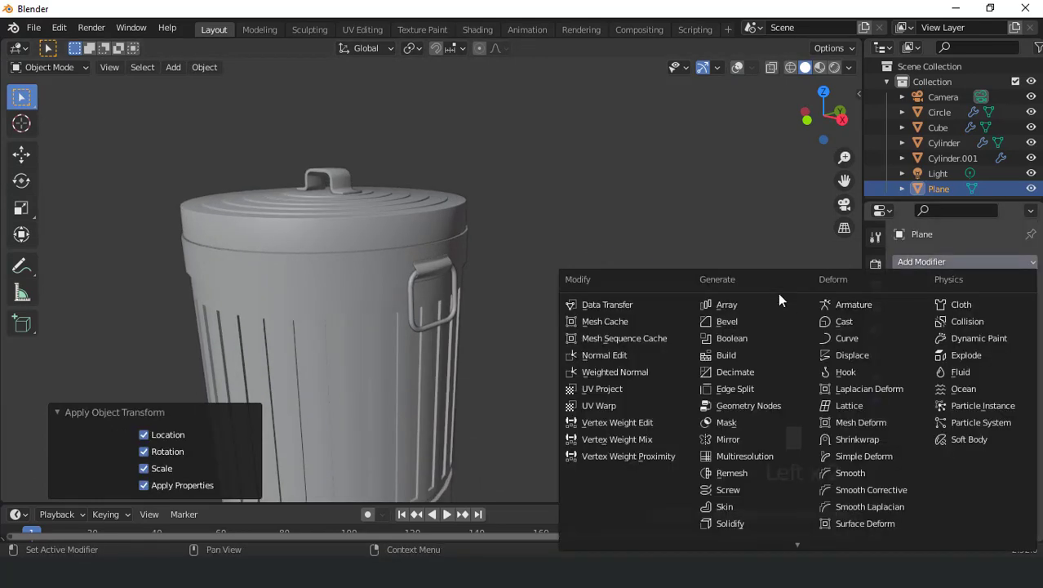
click(738, 439)
scroll(521, 303, down, 4)
key(KP_1)
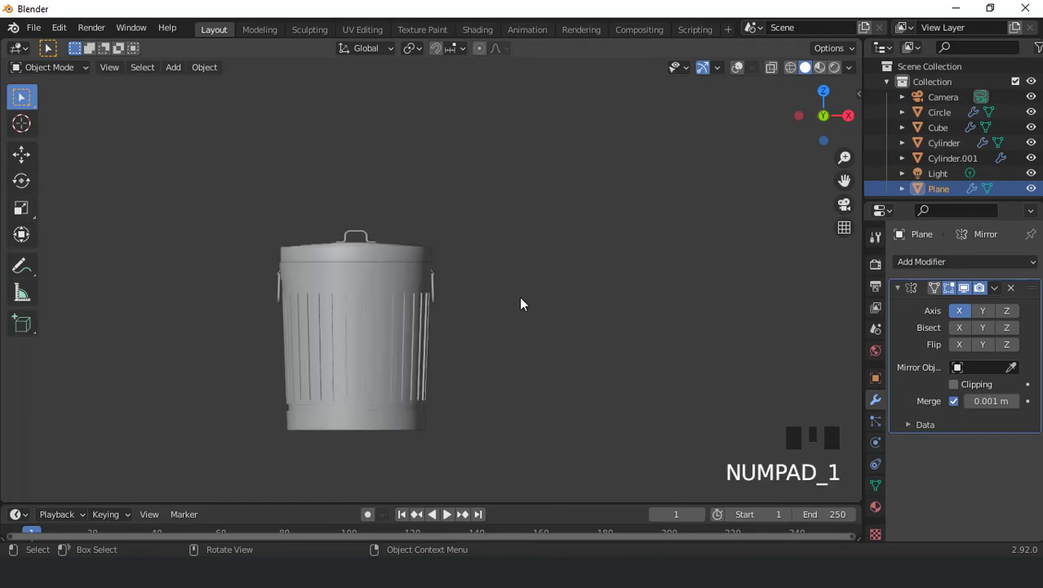
middle_drag(513, 291, 410, 326)
scroll(421, 282, up, 3)
middle_drag(421, 282, 694, 106)
Show the overlays again and scale the lid by 1.014 in X and Y with Z locked.
click(737, 67)
scroll(582, 177, up, 3)
click(546, 190)
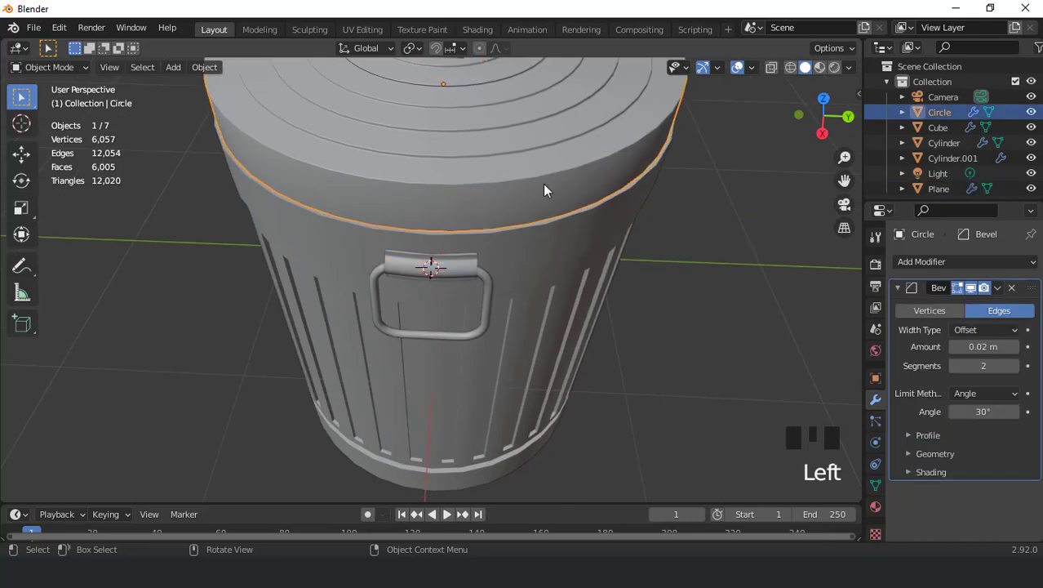
key(KP_7)
scroll(545, 191, up, 2)
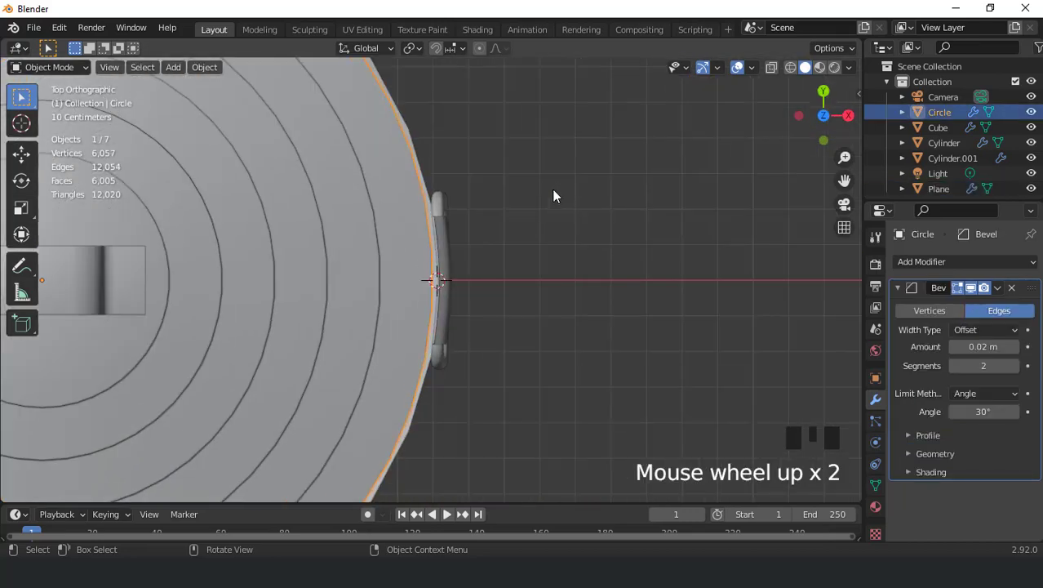
key(s)
key(shift+z)
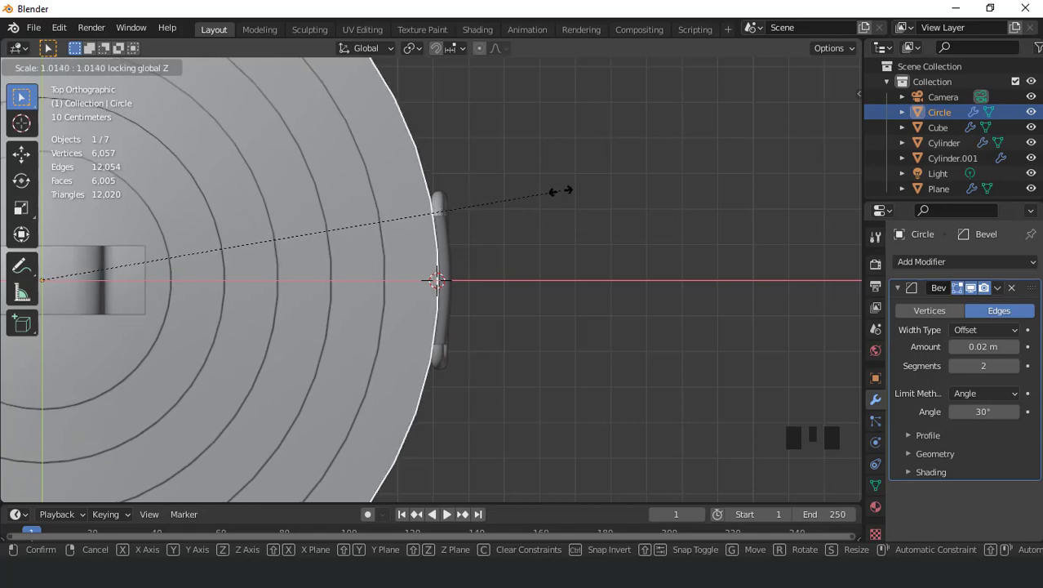
click(561, 190)
Hide the overlays and examine the whole trash can from the front and from an angled view above.
middle_drag(562, 183, 497, 166)
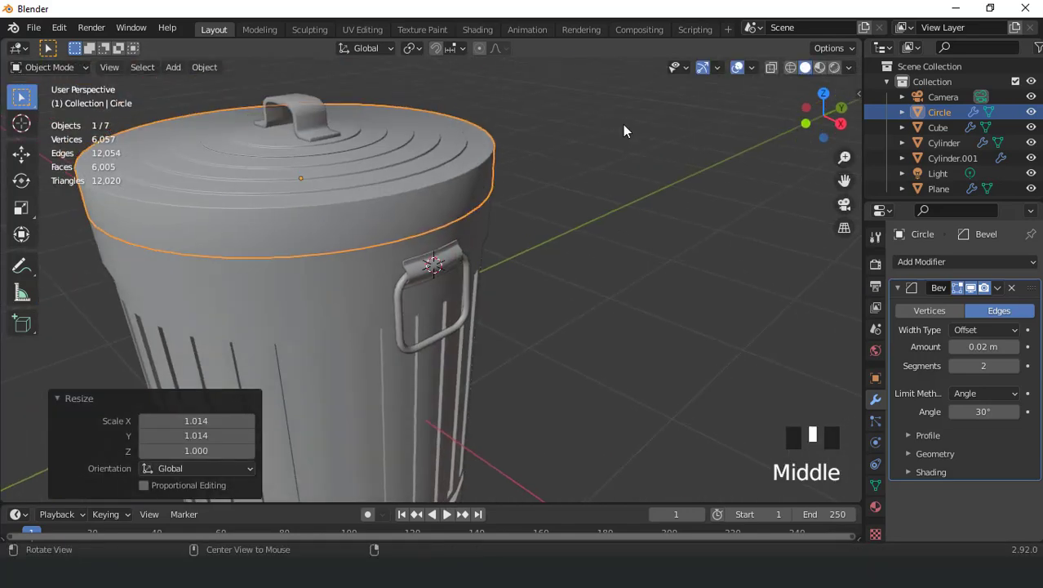
click(736, 70)
scroll(591, 213, down, 4)
middle_drag(590, 212, 560, 155)
scroll(638, 186, down, 3)
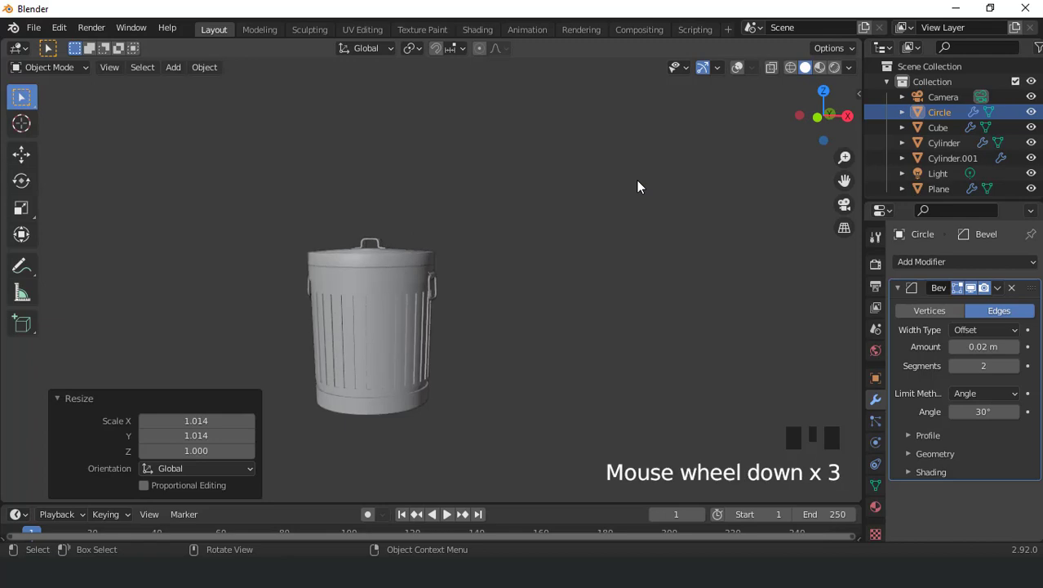
key(KP_1)
key(ctrl+KP_4)
key(ctrl+KP_4)
key(ctrl+KP_4)
key(ctrl+KP_4)
key(ctrl+KP_2)
key(ctrl+KP_2)
key(ctrl+KP_2)
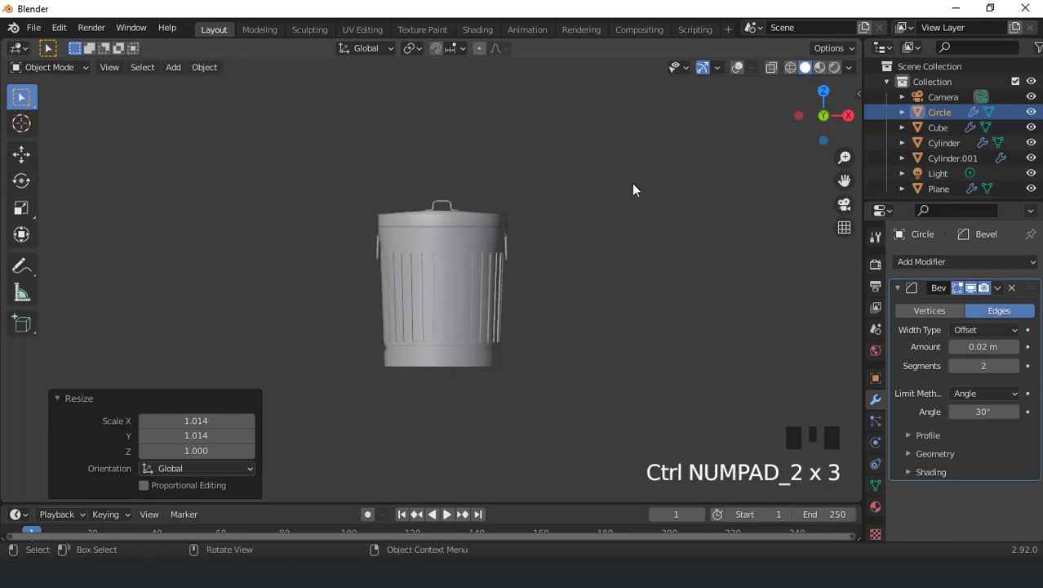
middle_drag(633, 189, 506, 277)
scroll(520, 269, up, 2)
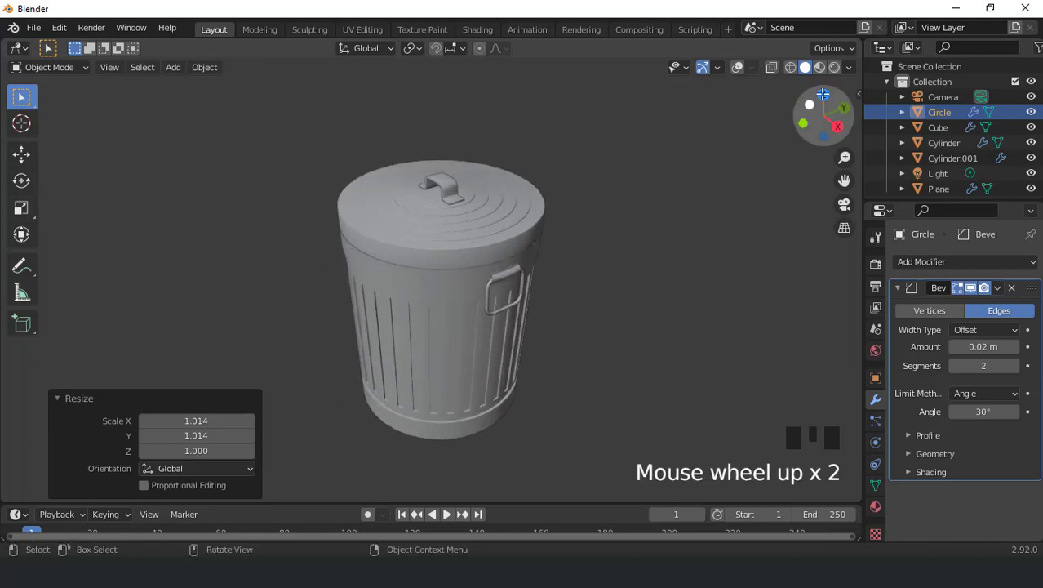
Switch the viewport to rendered shading and turn off Scene World lighting.
click(834, 66)
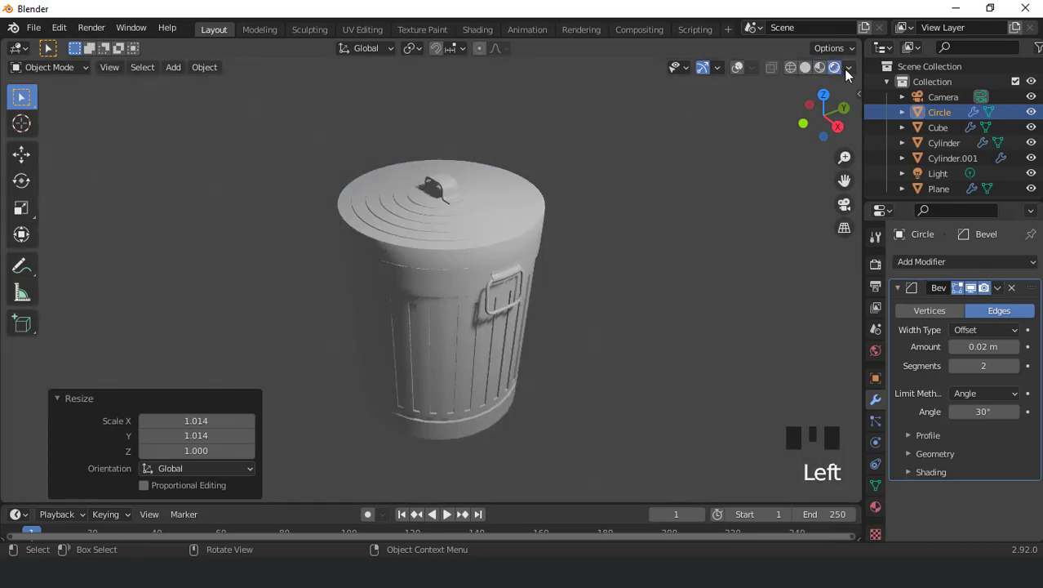
click(848, 68)
click(761, 160)
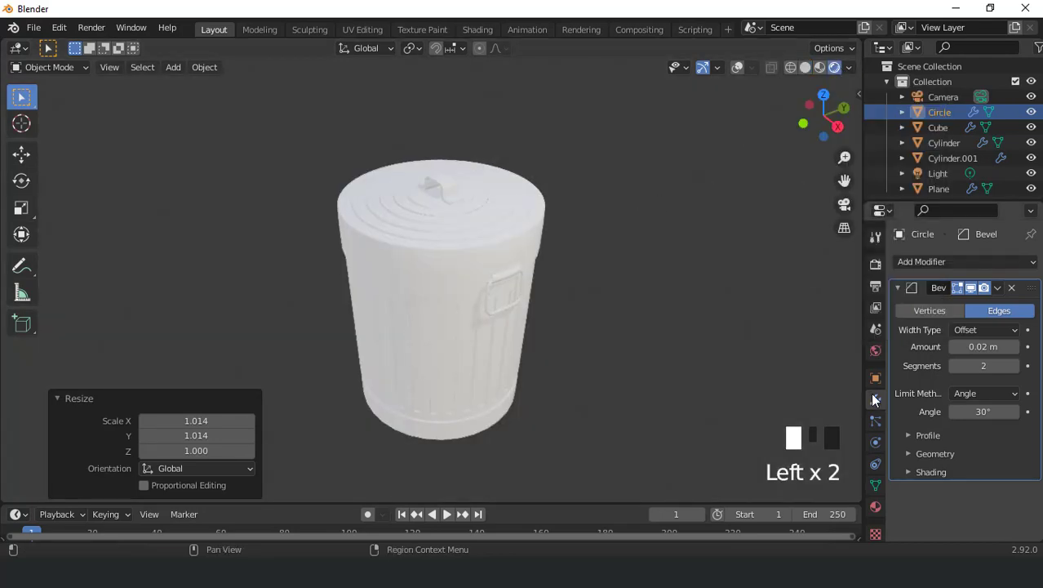
Create a new material for the lid and set its Metallic value to 1.000.
click(875, 514)
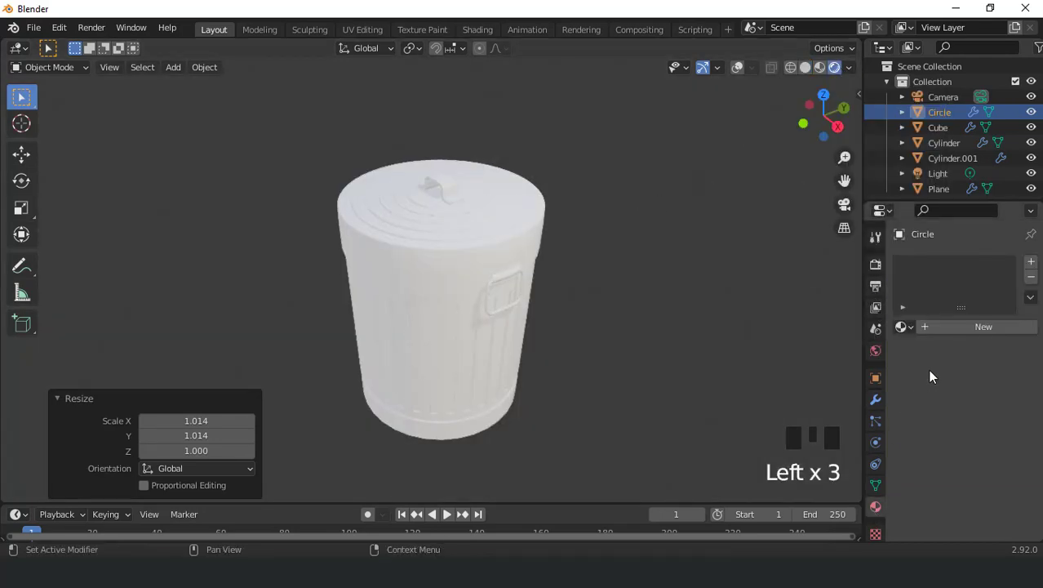
click(966, 324)
scroll(959, 426, down, 4)
drag(969, 468, 1020, 468)
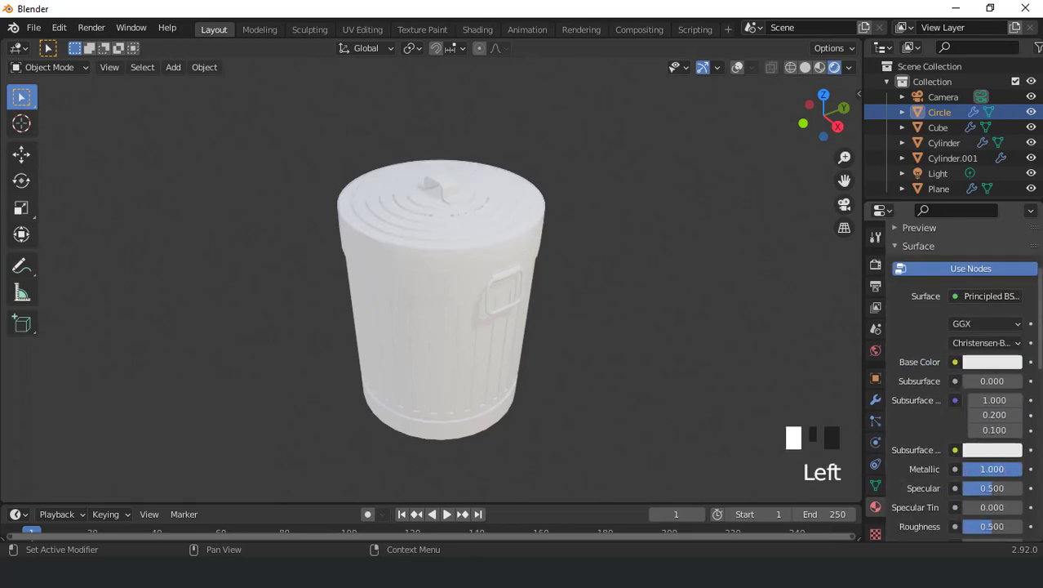
Assign the existing Material.001 to the can body and to the side brackets.
click(432, 313)
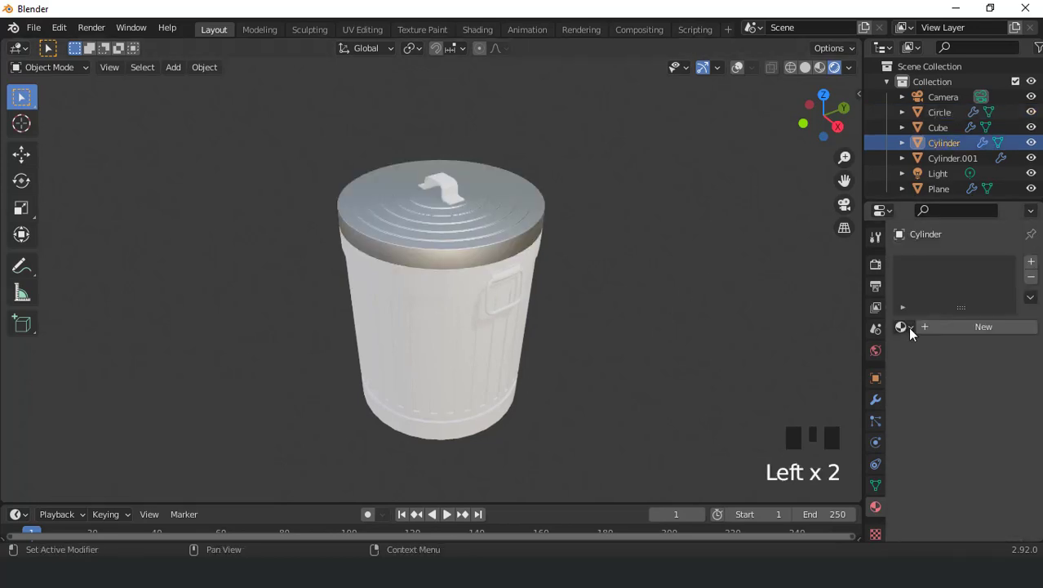
click(903, 326)
click(824, 364)
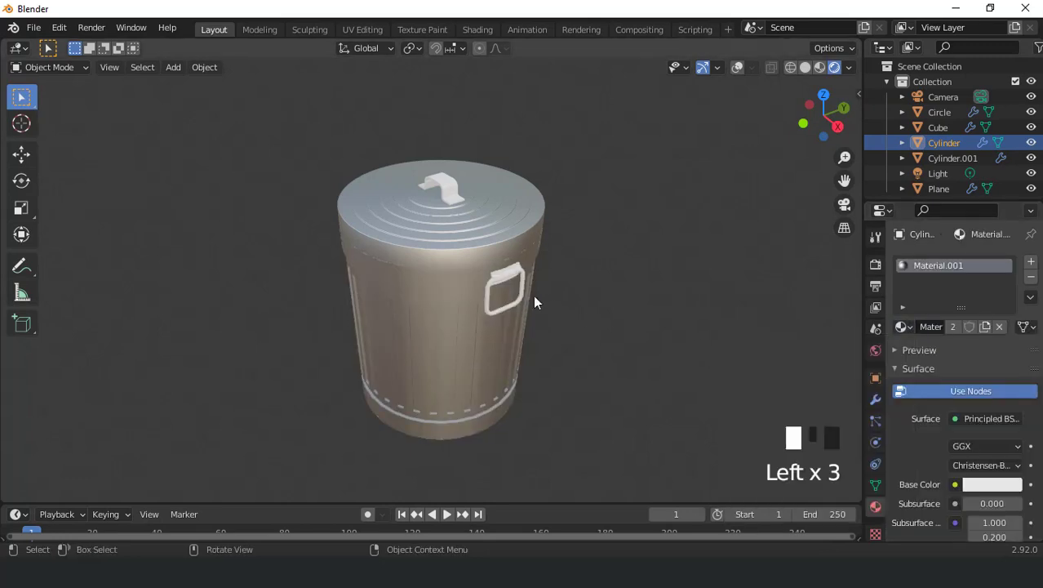
click(501, 279)
click(904, 326)
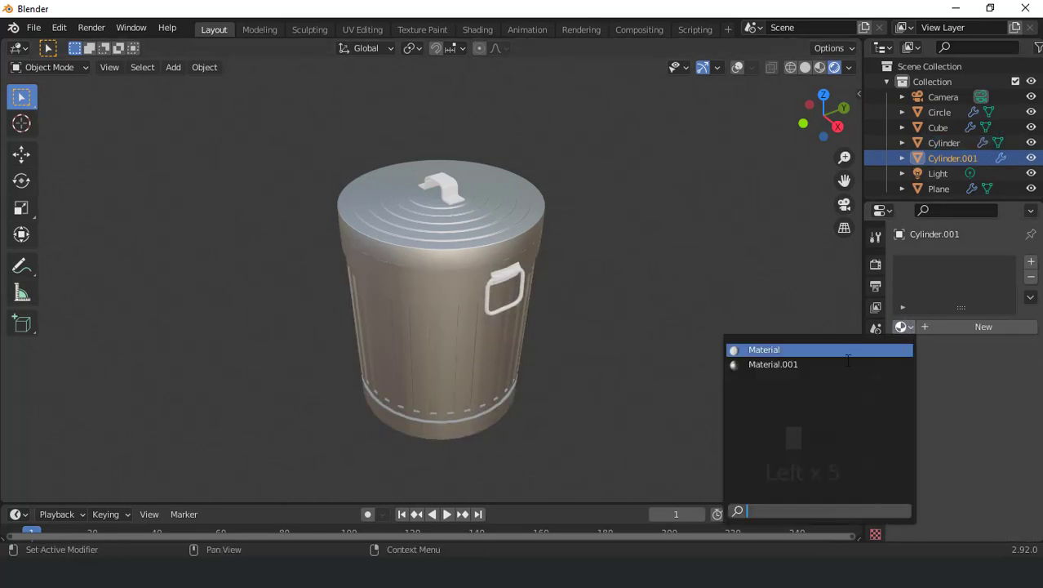
click(824, 364)
Assign the existing Material.001 to the ring handles and to the handle on top of the lid.
scroll(557, 299, up, 3)
click(546, 295)
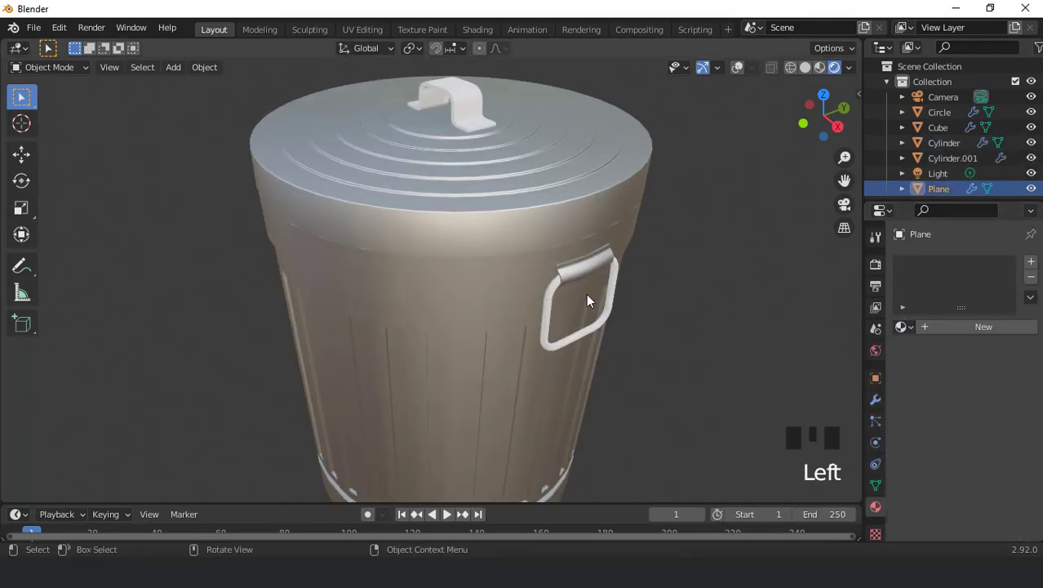
click(556, 286)
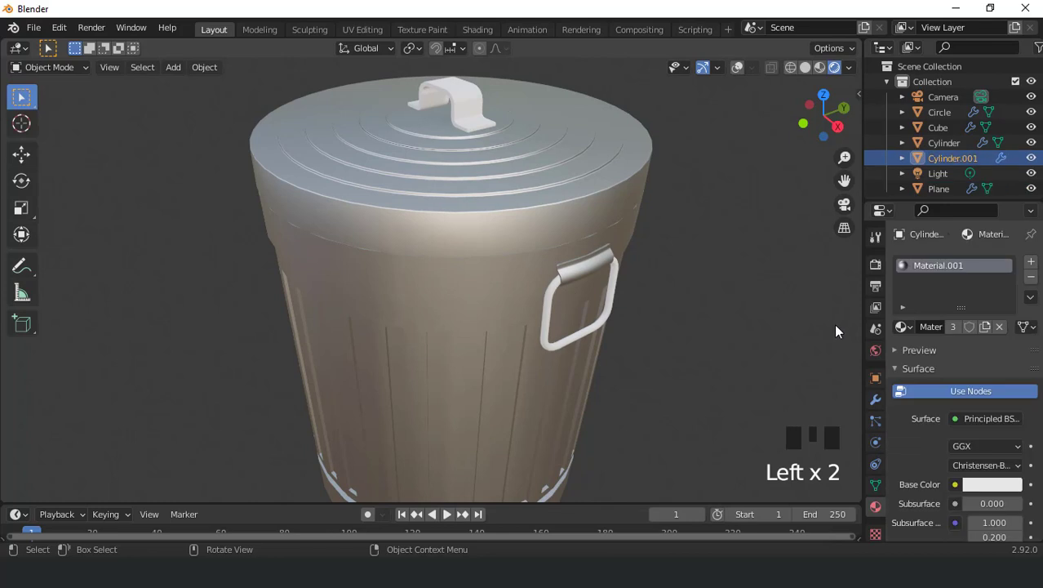
click(553, 294)
click(903, 327)
click(825, 364)
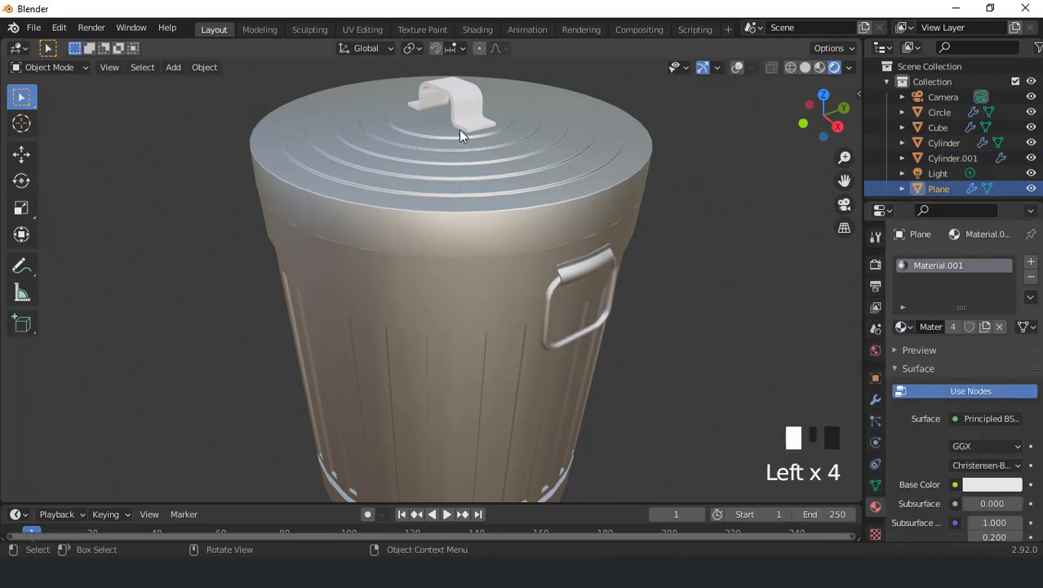
click(458, 129)
click(902, 327)
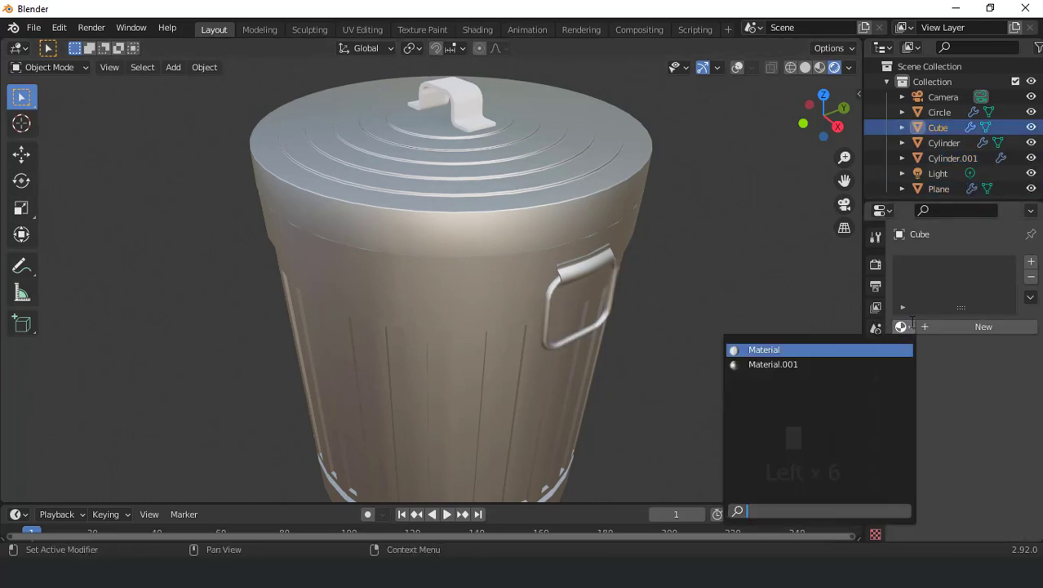
click(820, 363)
Turn on Ambient Occlusion in the Eevee render settings.
scroll(552, 300, down, 3)
middle_drag(552, 300, 782, 330)
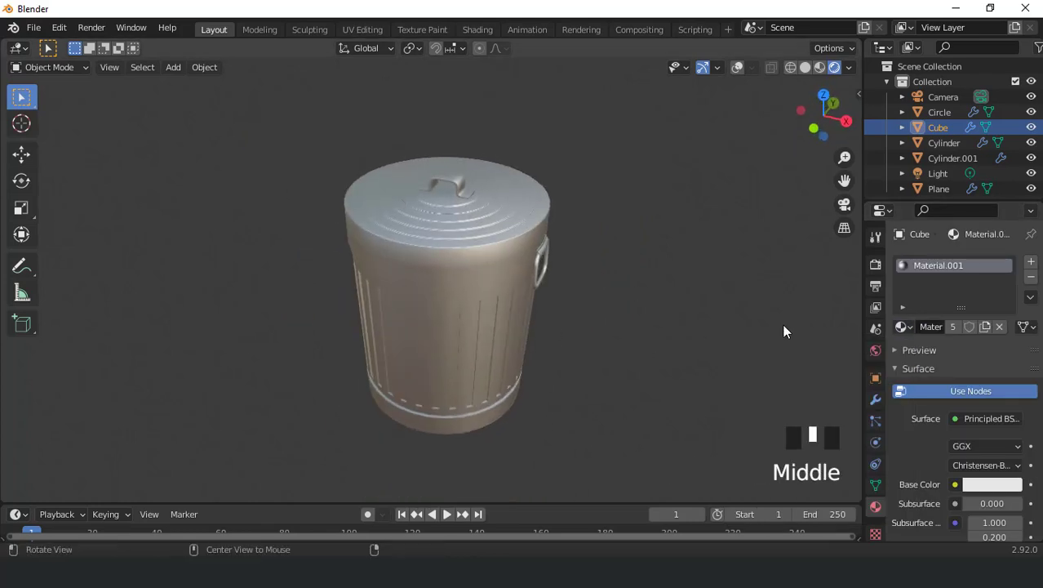
click(875, 263)
click(905, 365)
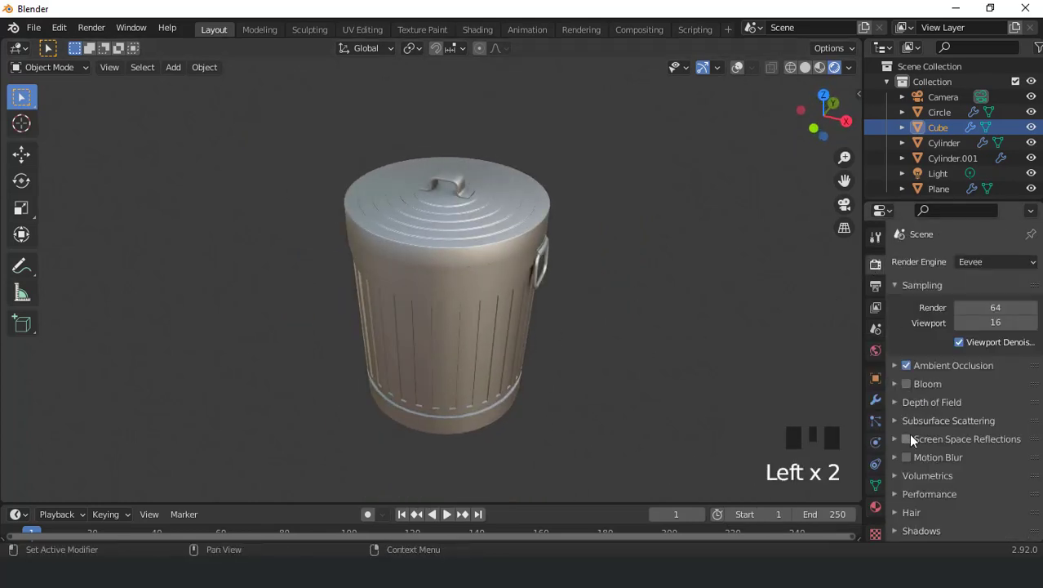
Enable Screen Space Reflections with Refraction and set its Max Roughness to 0.308.
click(906, 438)
click(894, 438)
click(952, 462)
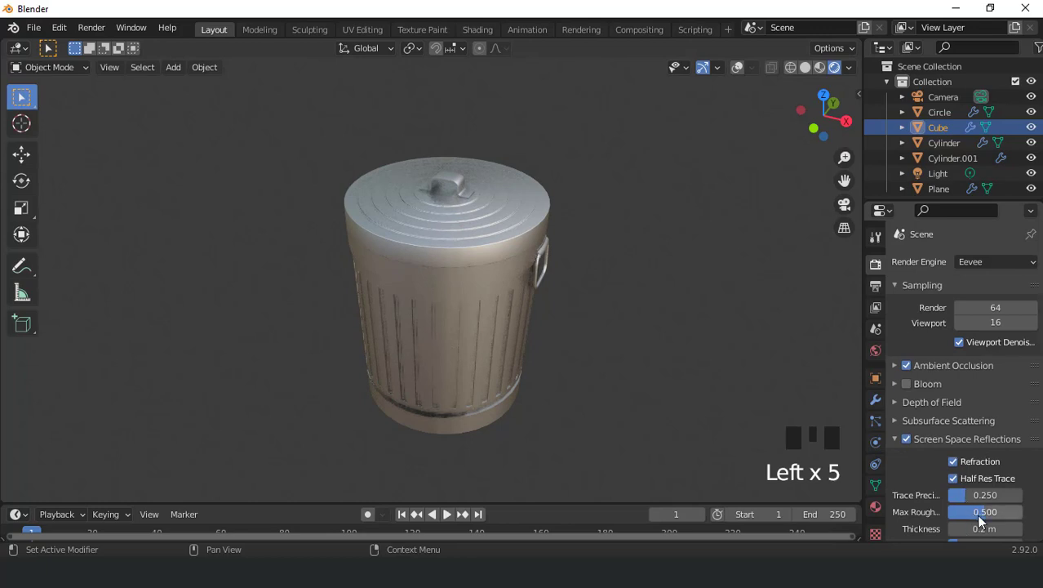
click(977, 514)
drag(978, 514, 971, 514)
Make the render film background transparent and examine the trash can from another side.
scroll(926, 440, down, 9)
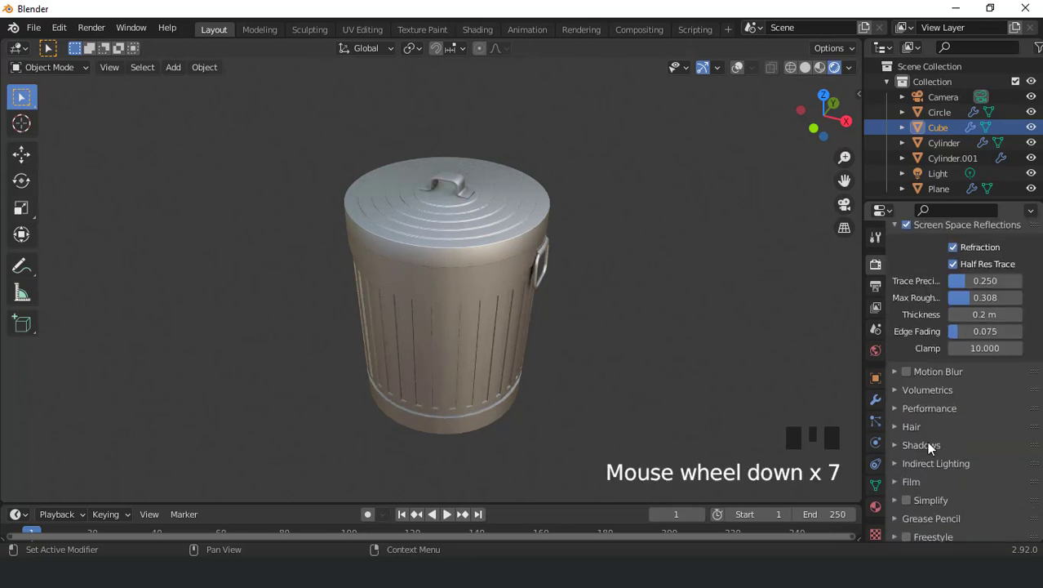
click(912, 459)
click(952, 499)
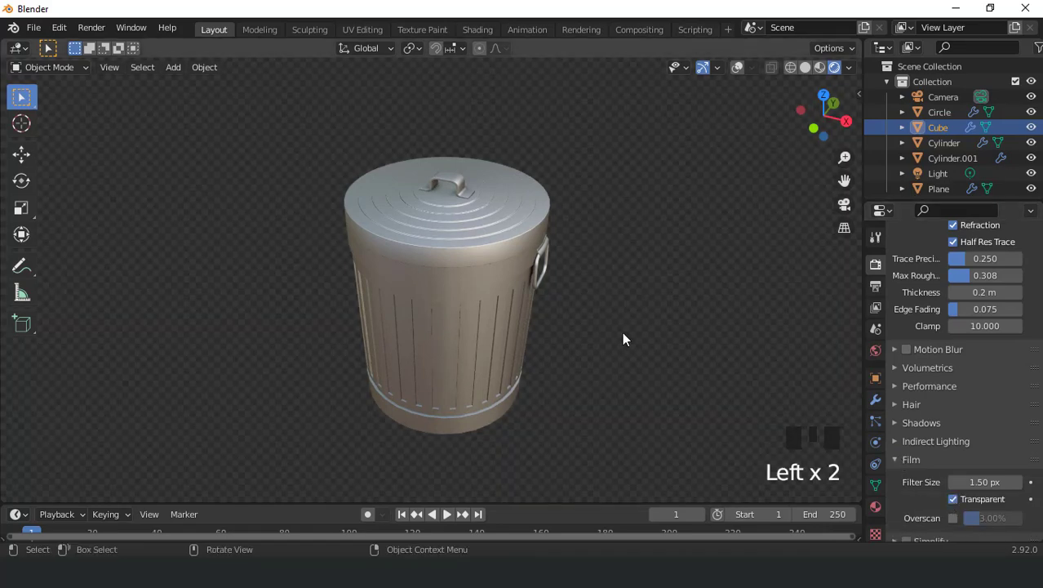
middle_drag(622, 331, 460, 326)
scroll(475, 270, up, 4)
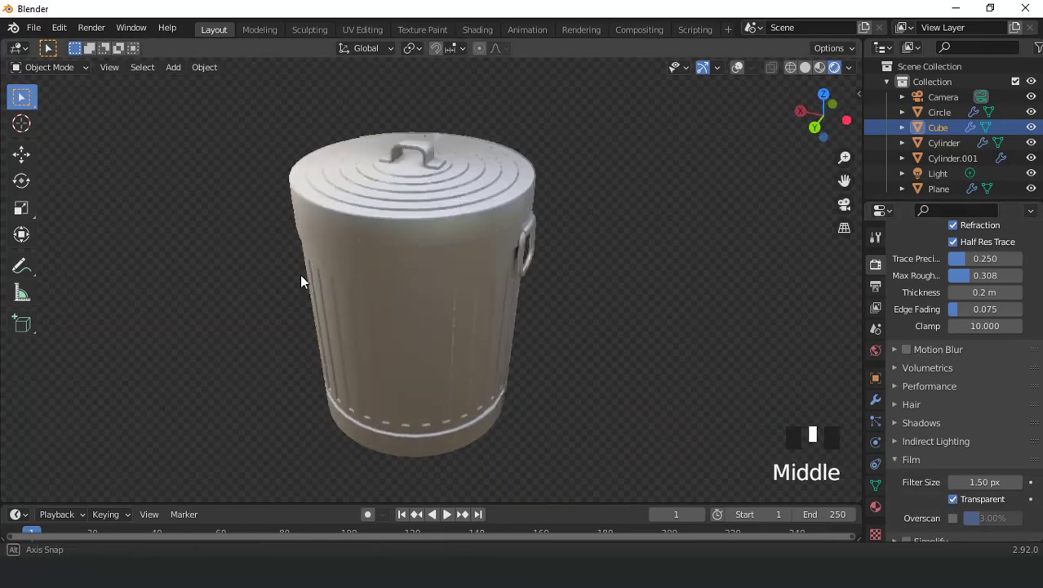